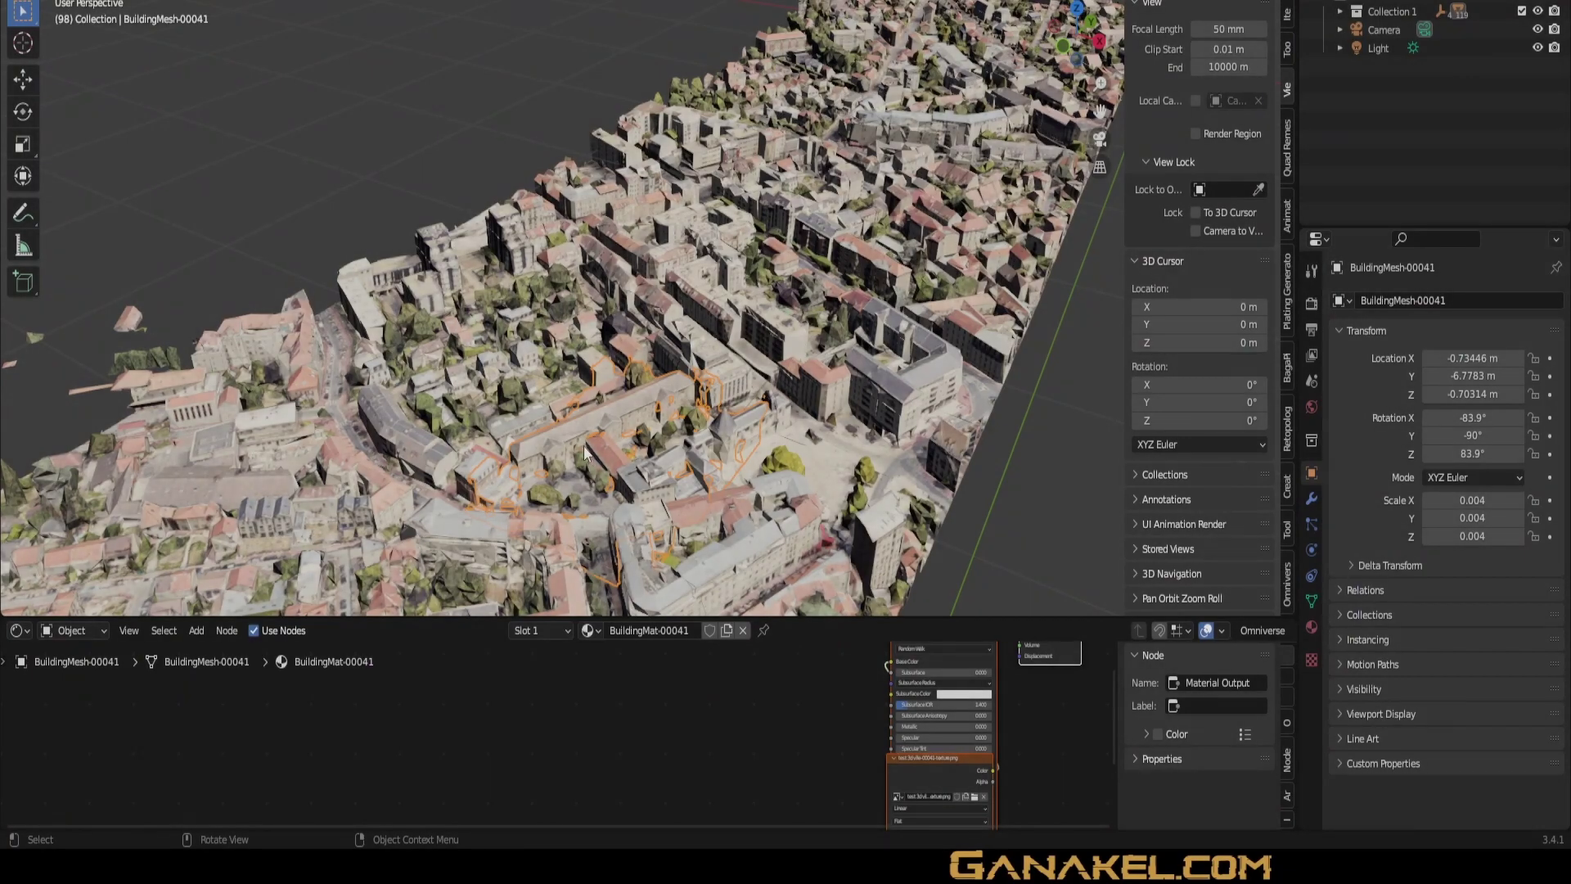
Step: Orbit and zoom in on the textured city model's streets
middle_drag(582, 430, 633, 433)
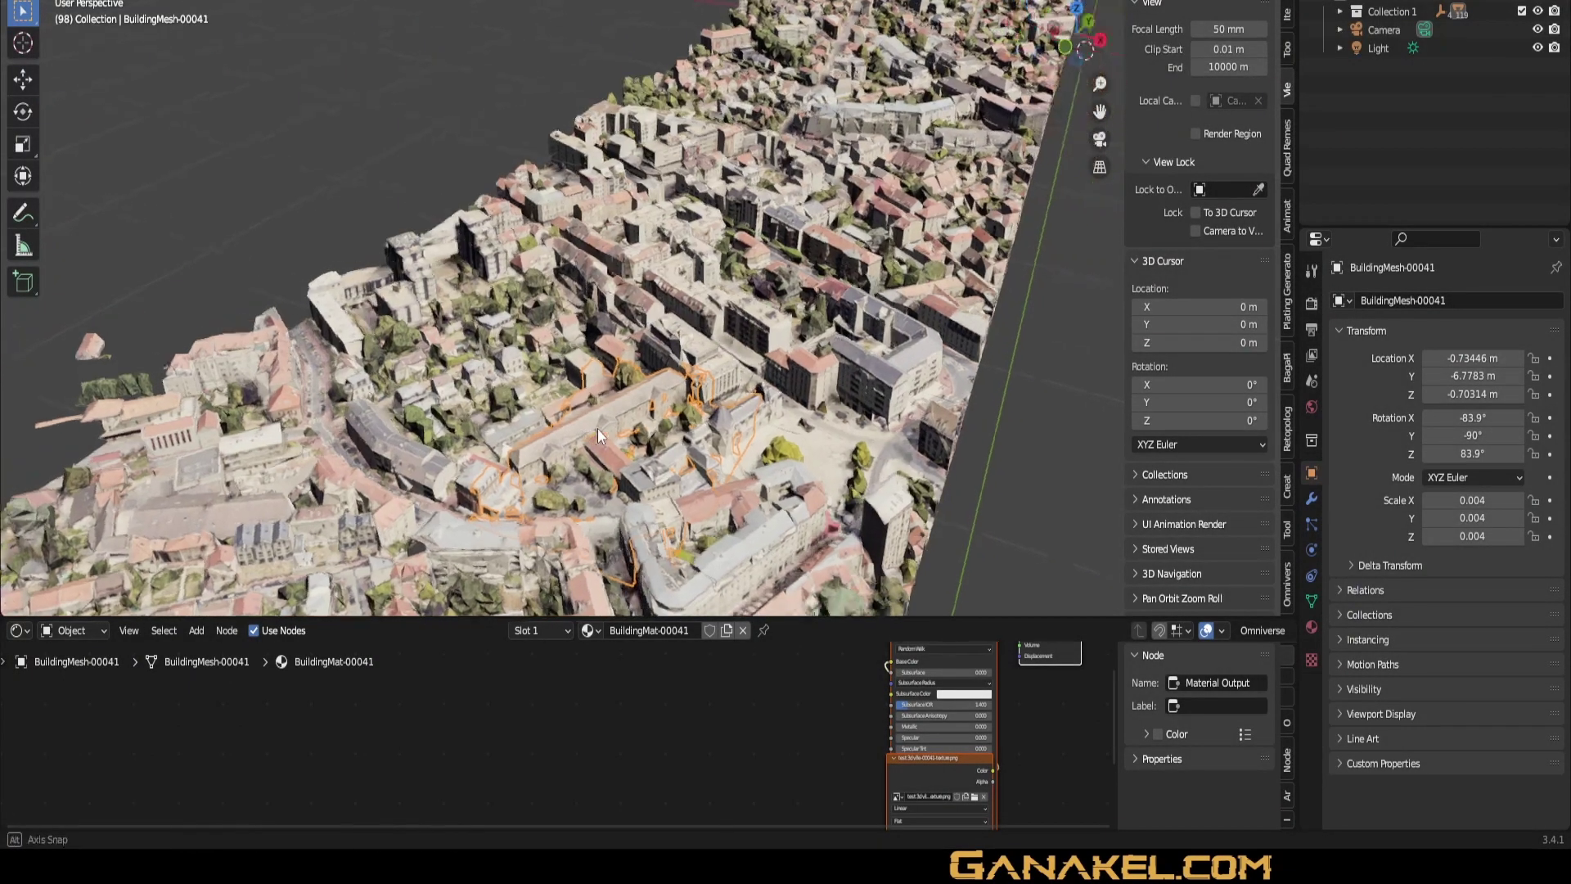
scroll(646, 393, up, 4)
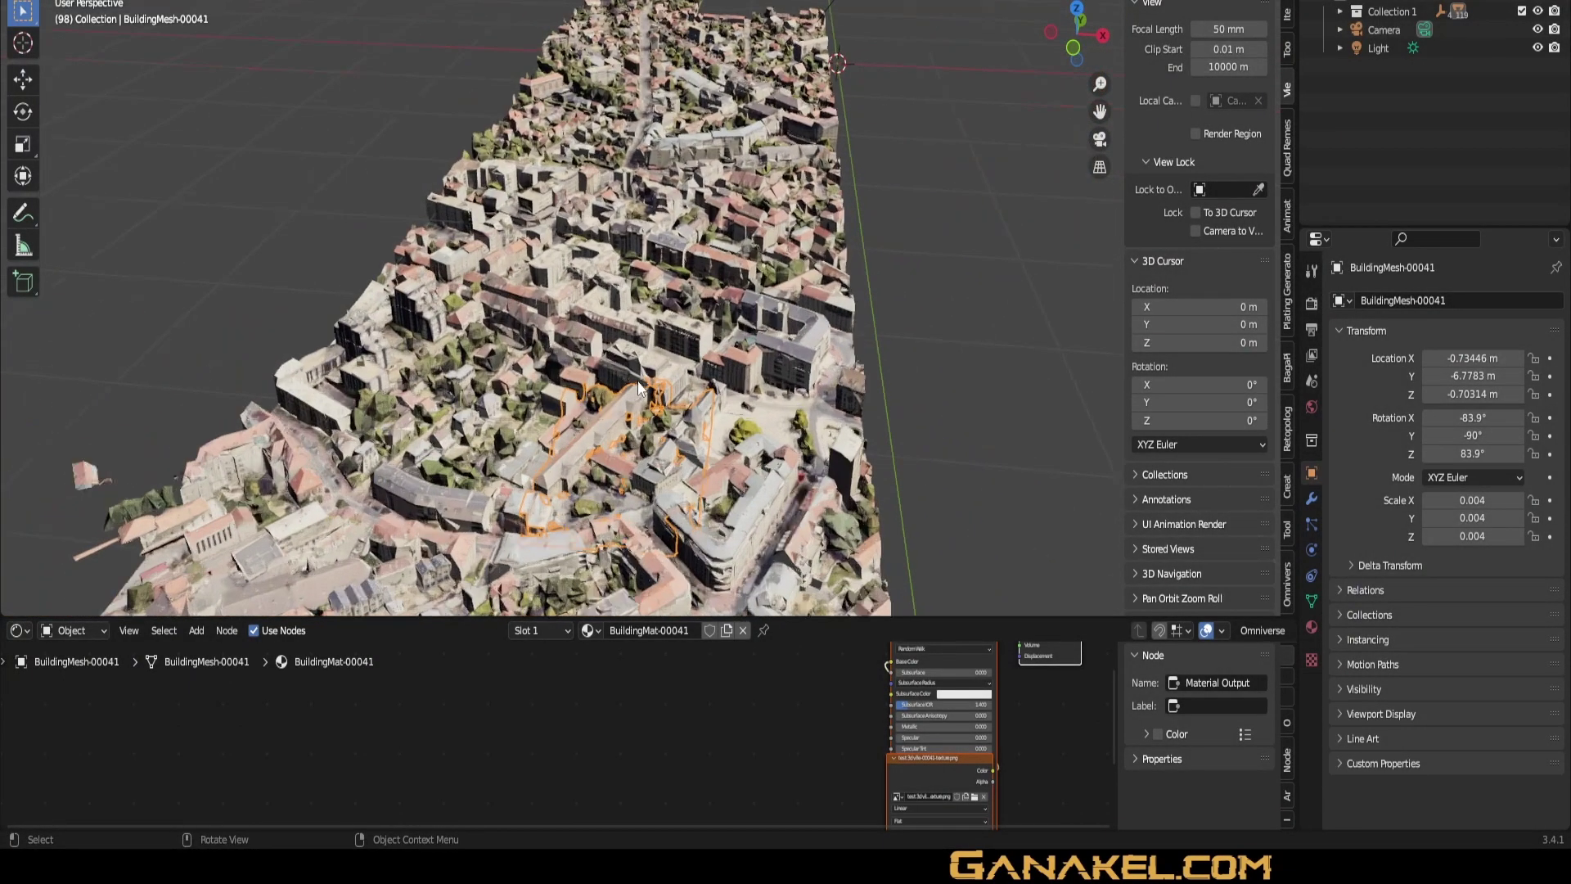
middle_drag(665, 360, 612, 347)
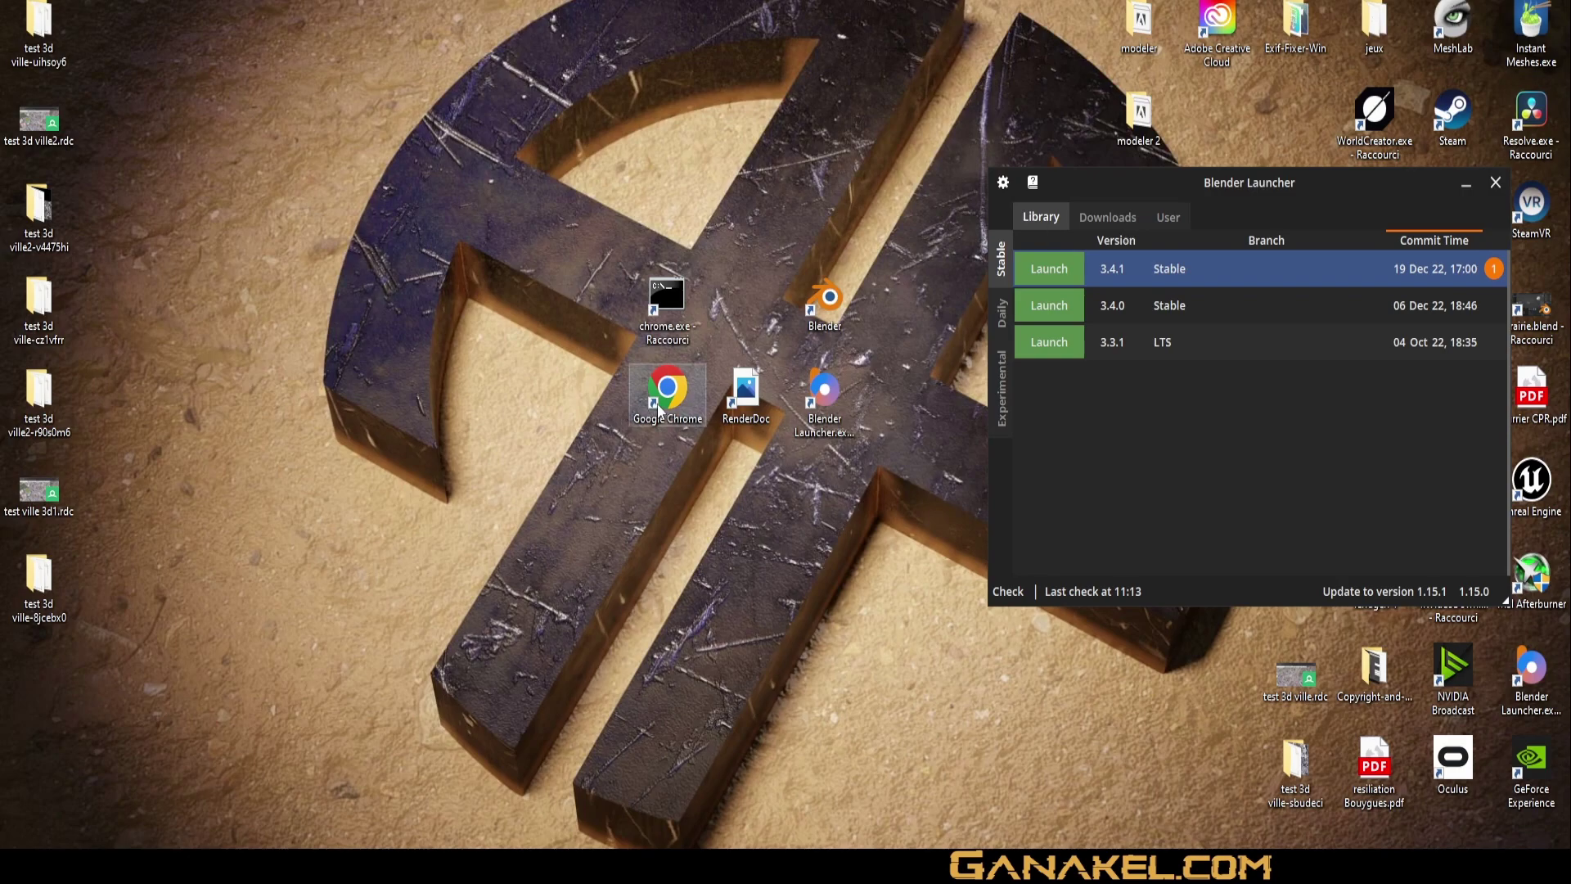
Step: Select the RenderDoc, Blender, Blender Launcher and Google Chrome desktop shortcuts in turn
click(725, 394)
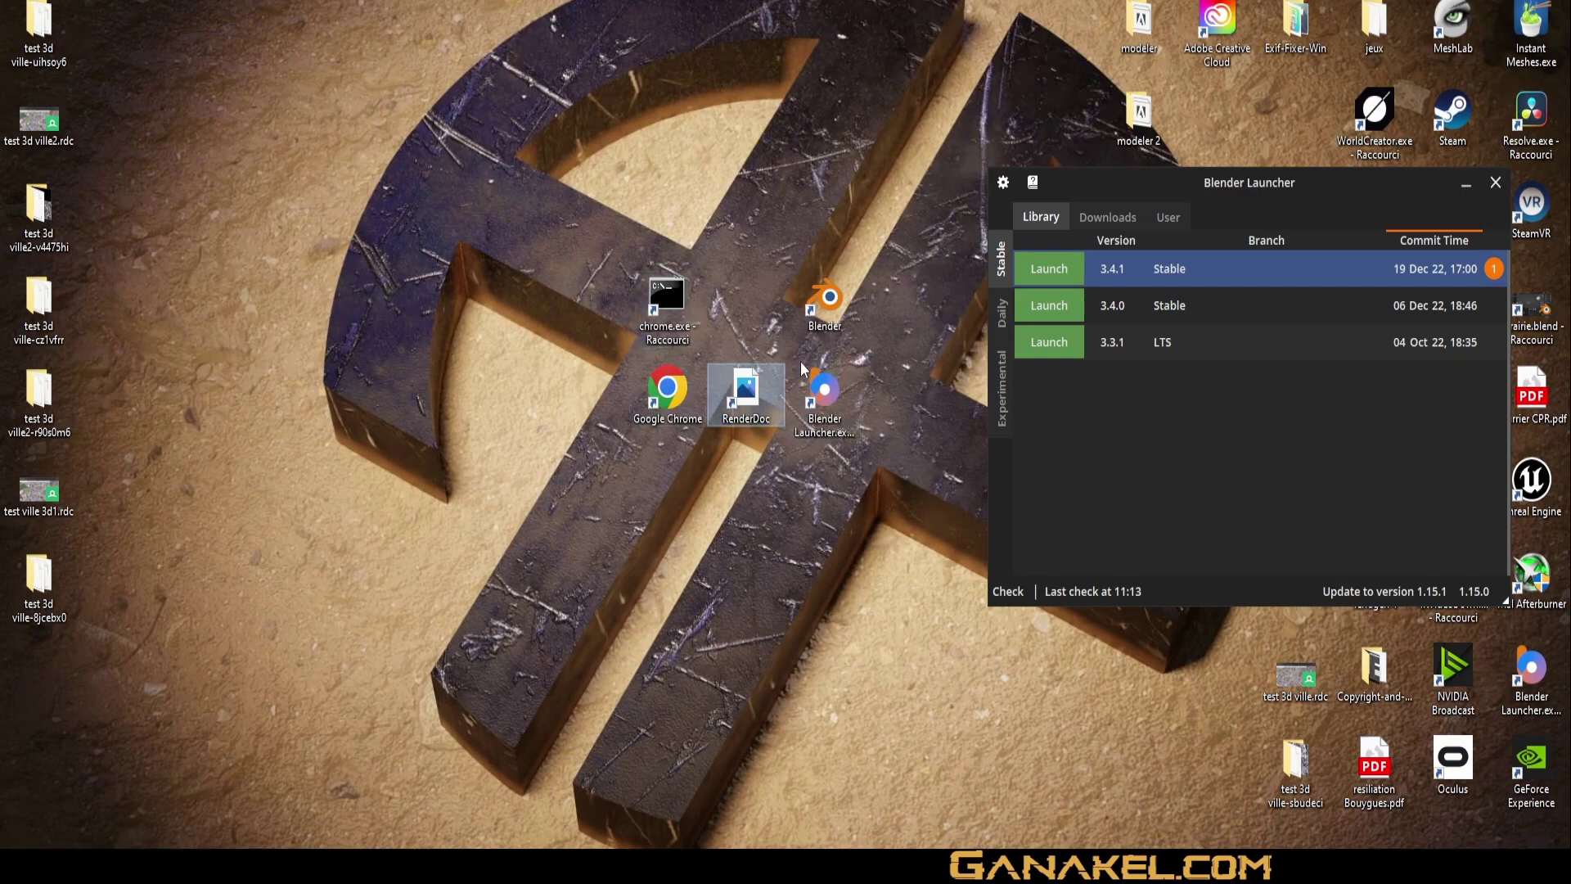
click(835, 321)
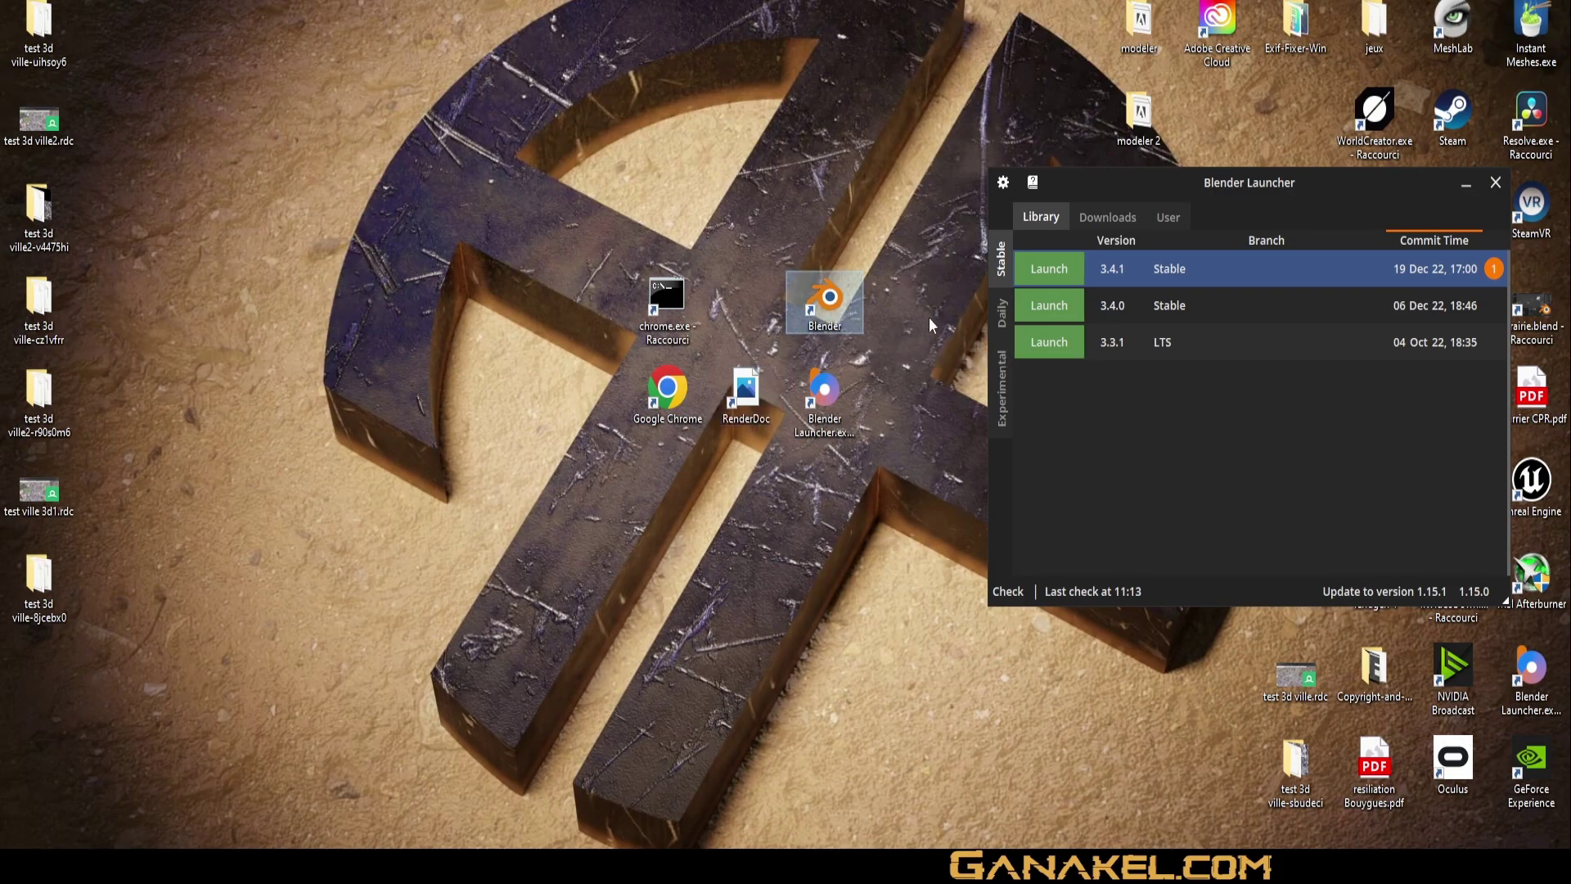
click(830, 403)
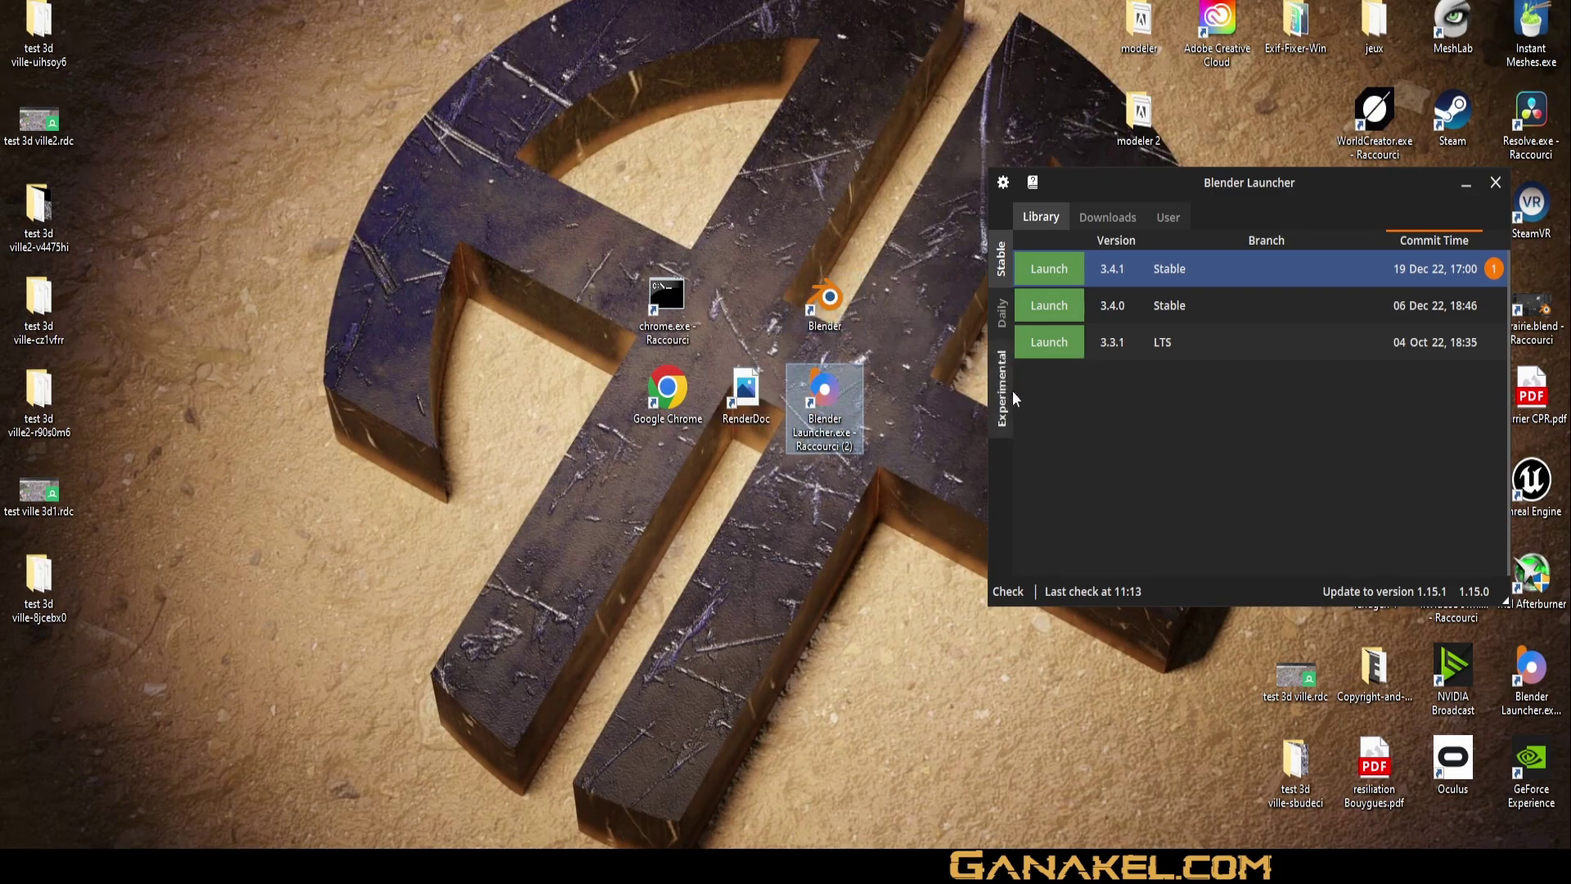
click(1078, 283)
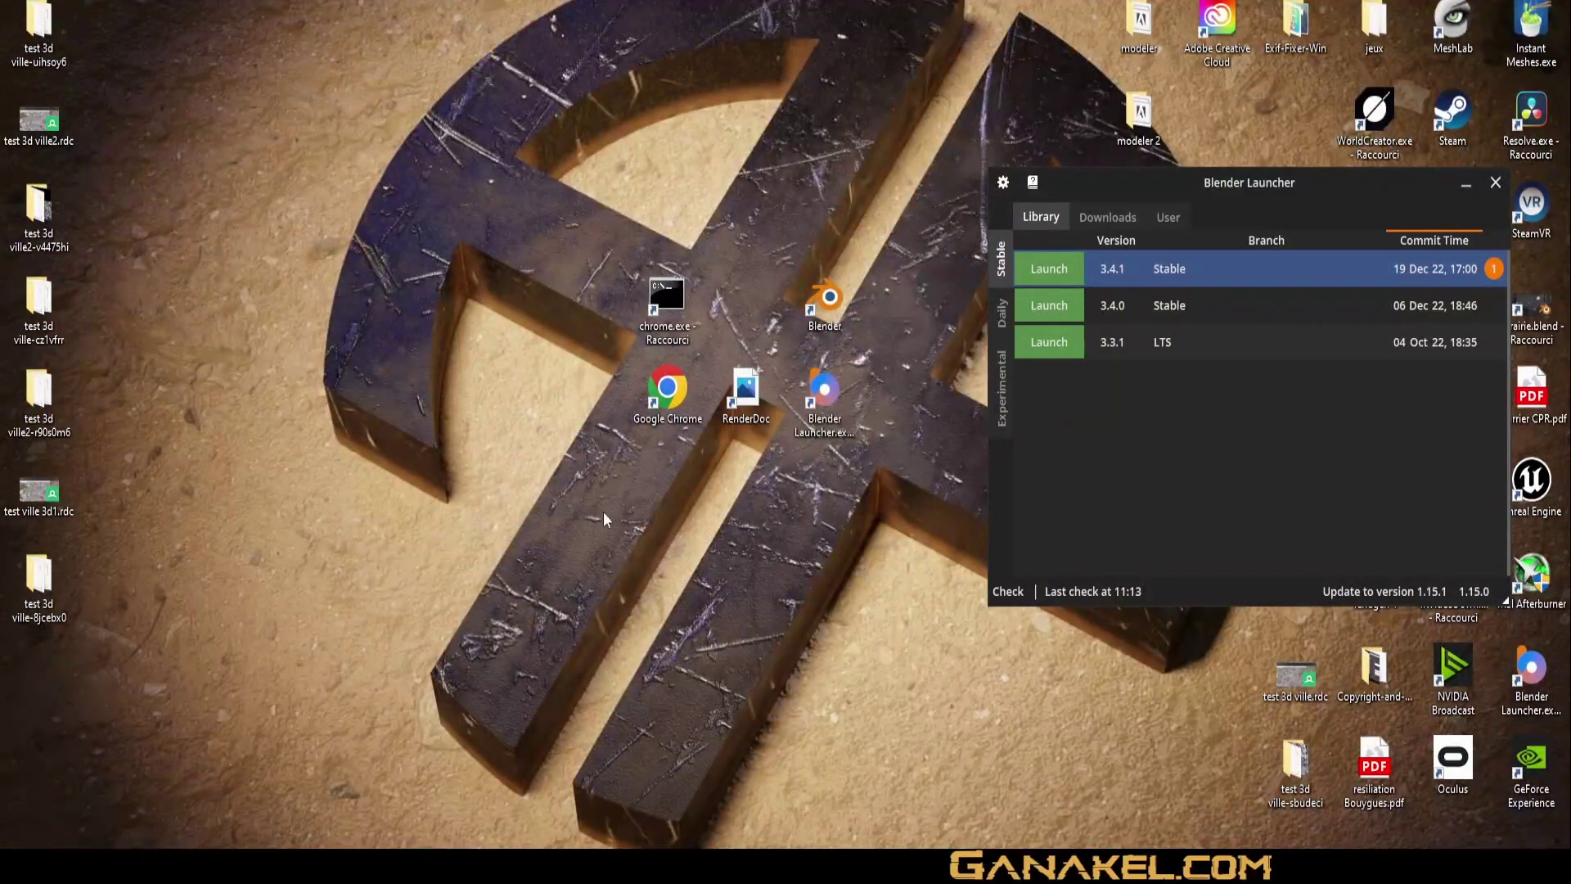
click(680, 421)
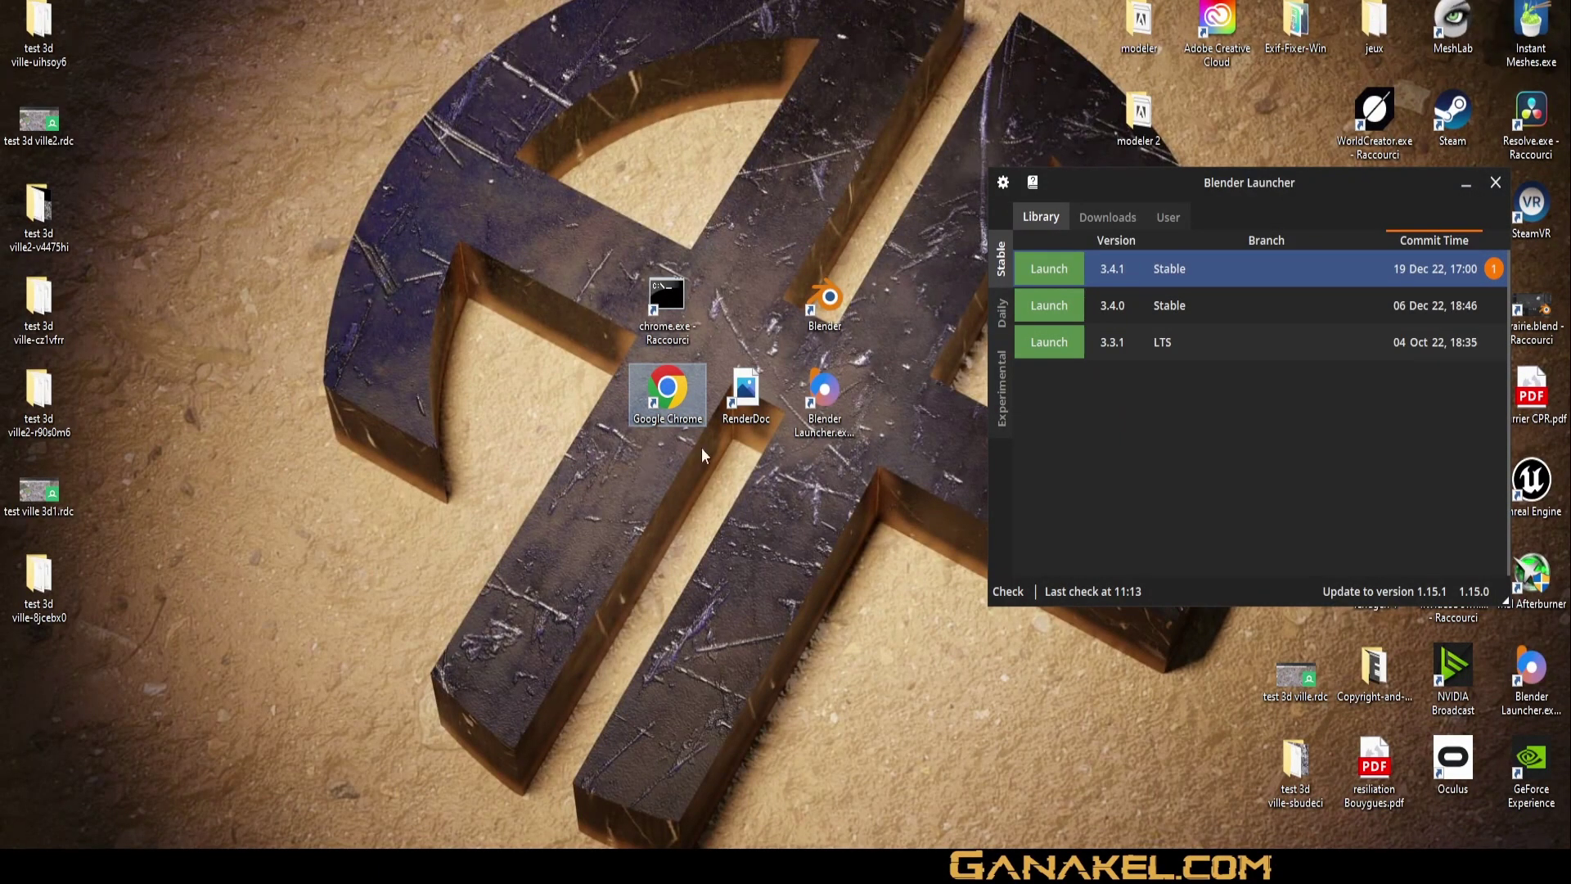
Step: Replace the Chrome shortcut's target with the cmd.exe SET RENDERDOC launch command
right_click(676, 411)
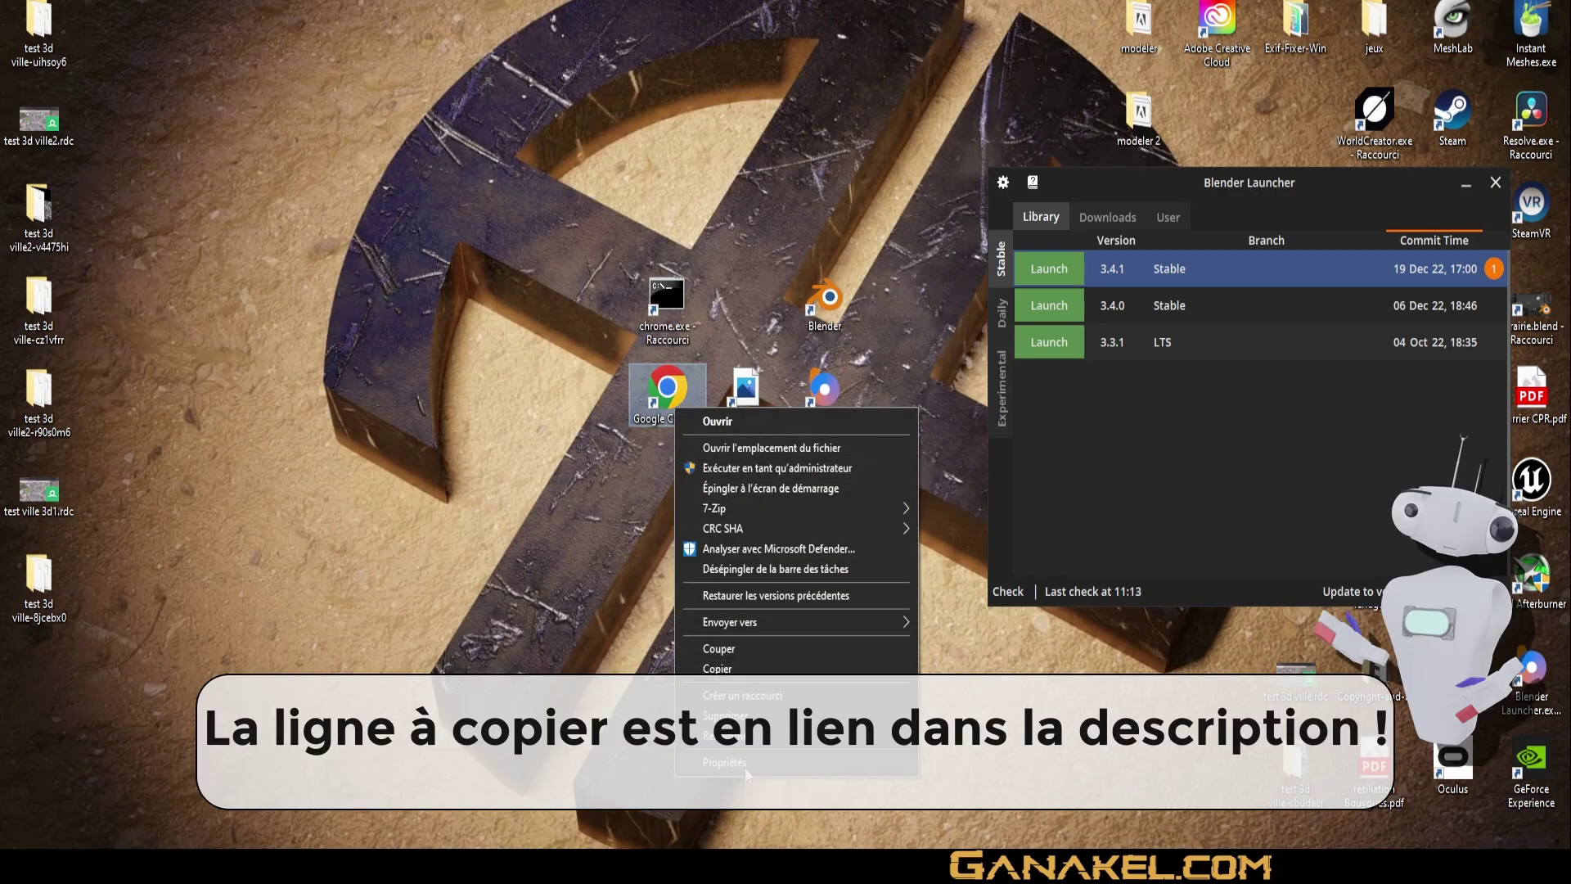
click(744, 767)
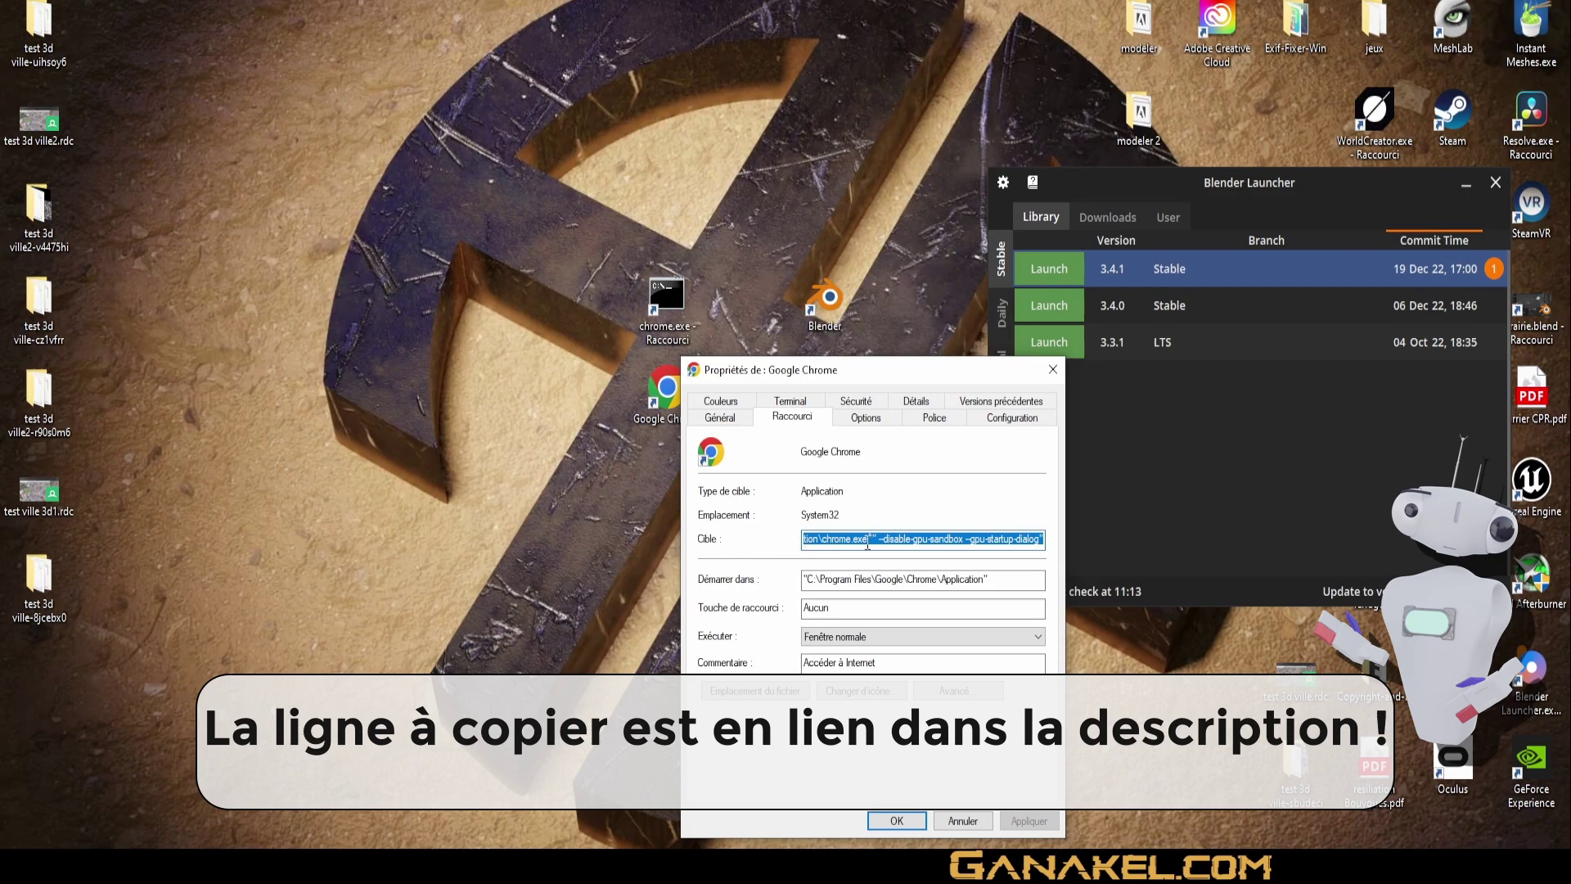
key(ctrl+v)
key(ctrl+a)
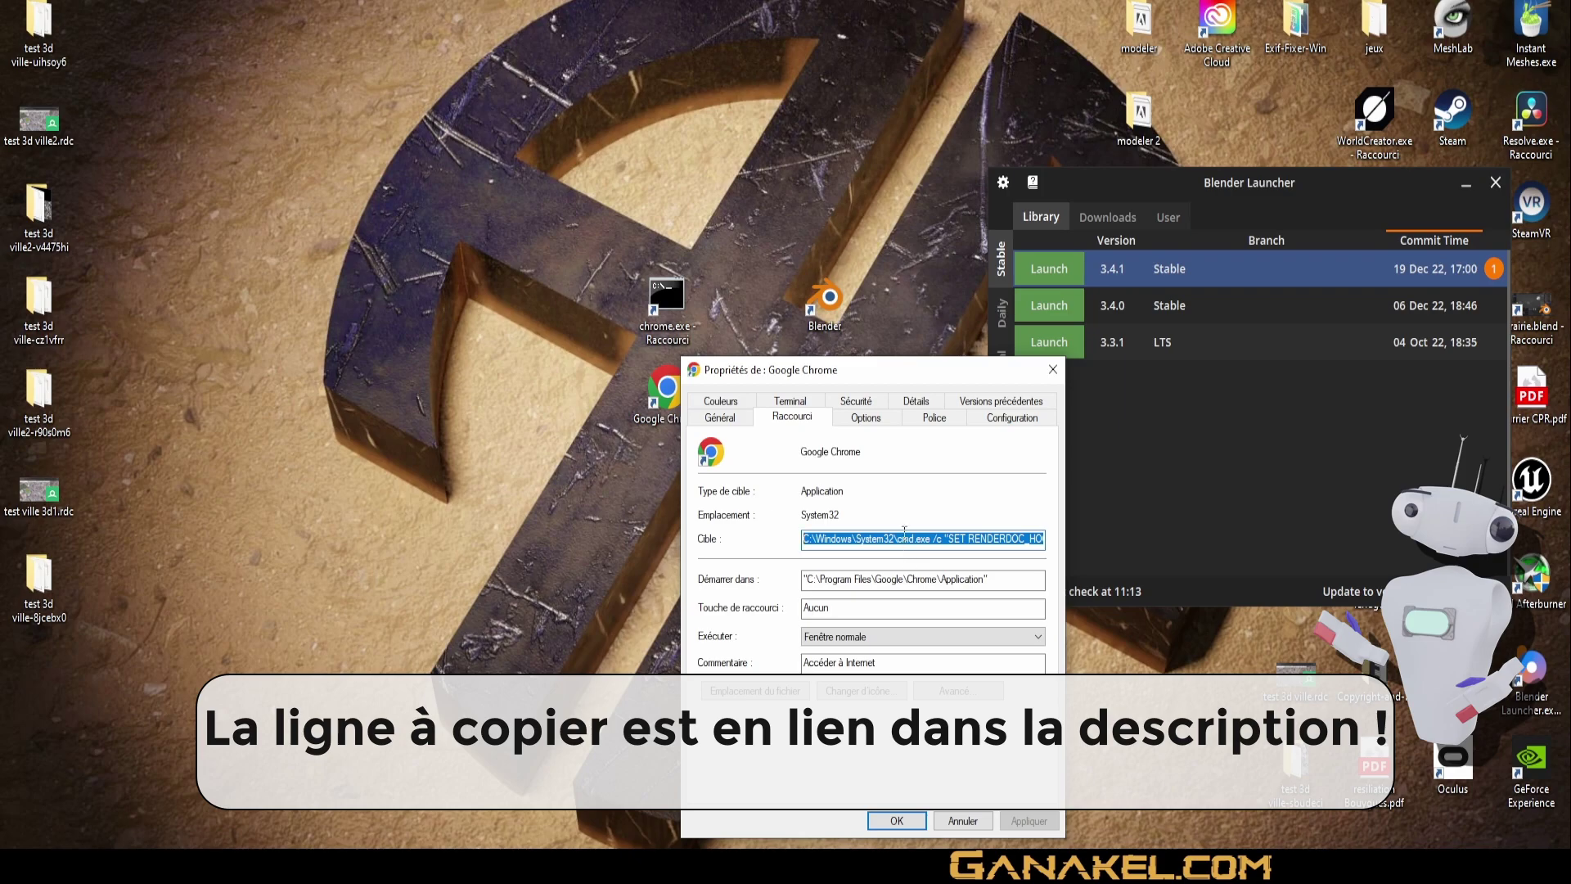
click(906, 537)
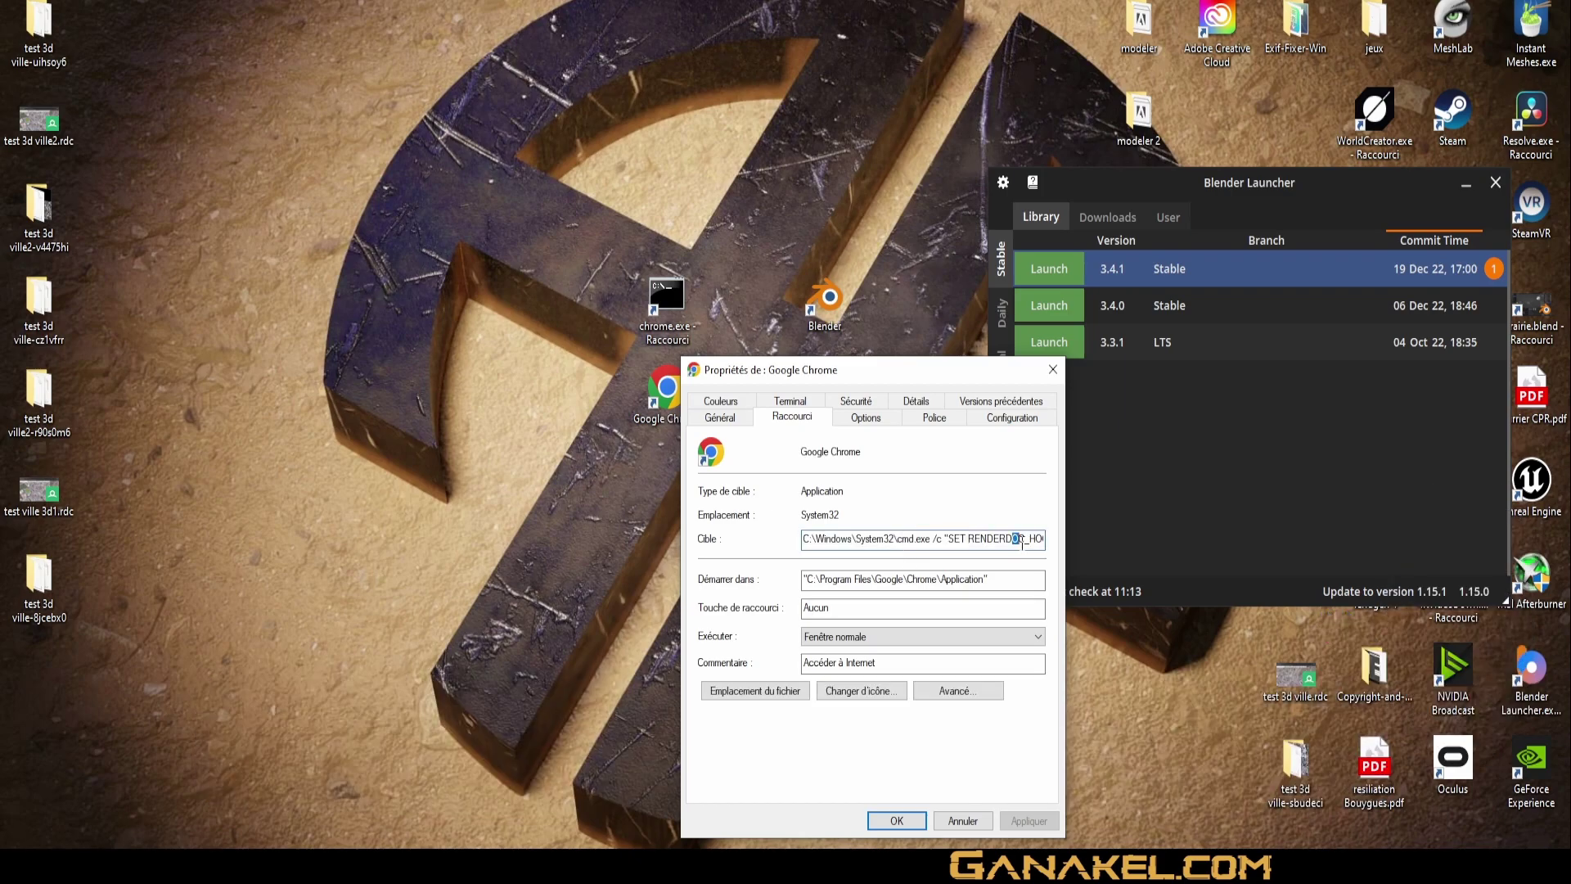
drag(1013, 539, 1041, 540)
click(1042, 540)
Step: Close the Chrome properties, then recheck the chrome.exe target's --gpu-startup-dialog flags and cancel
click(1053, 369)
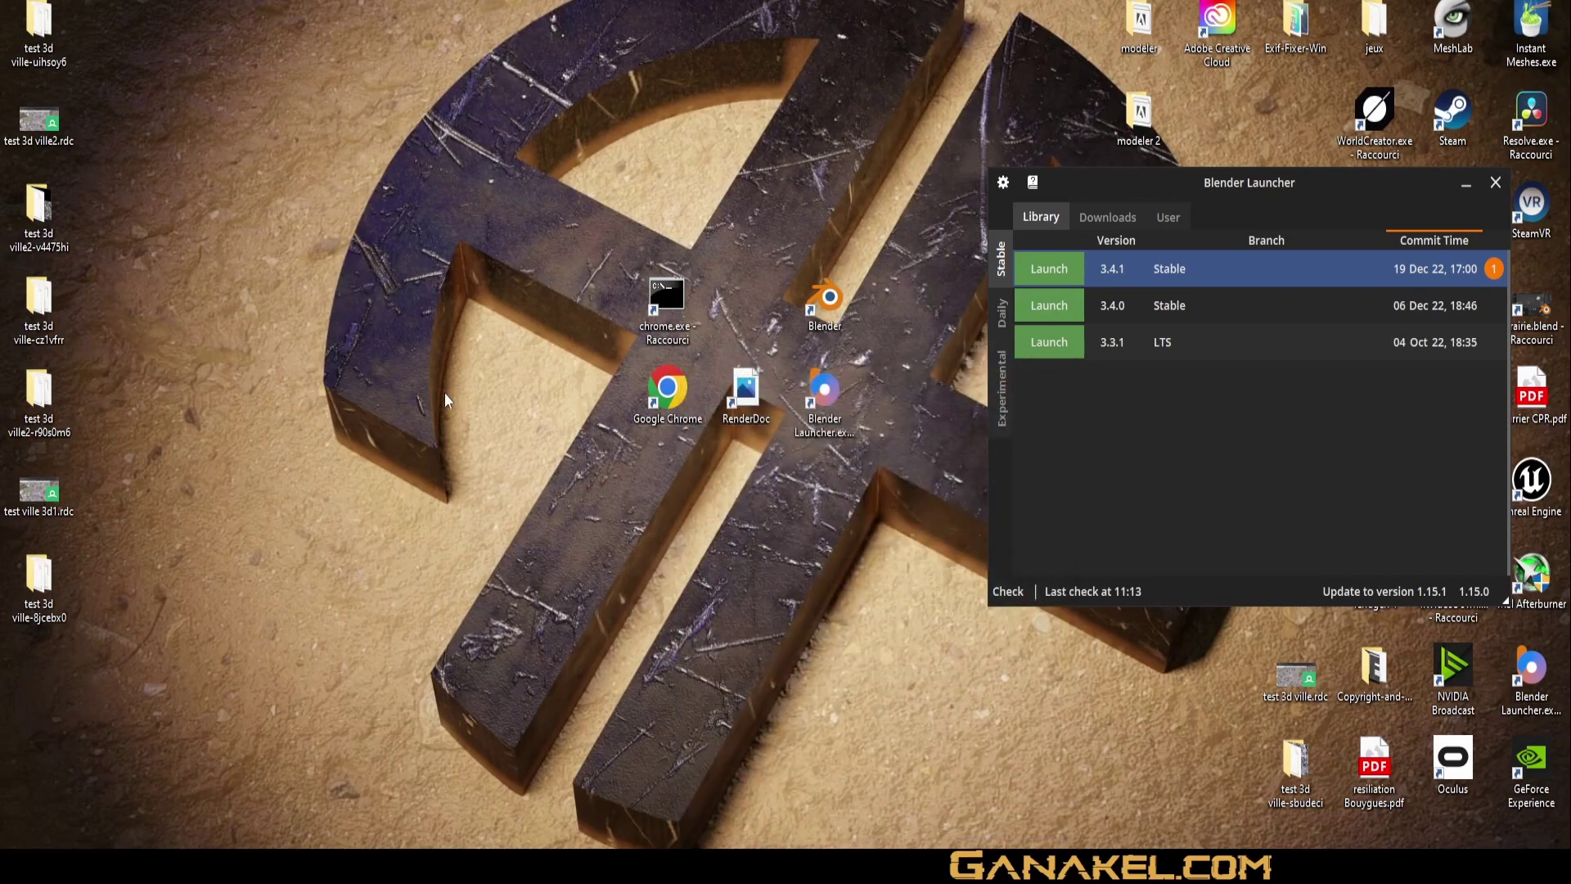
key(super+r)
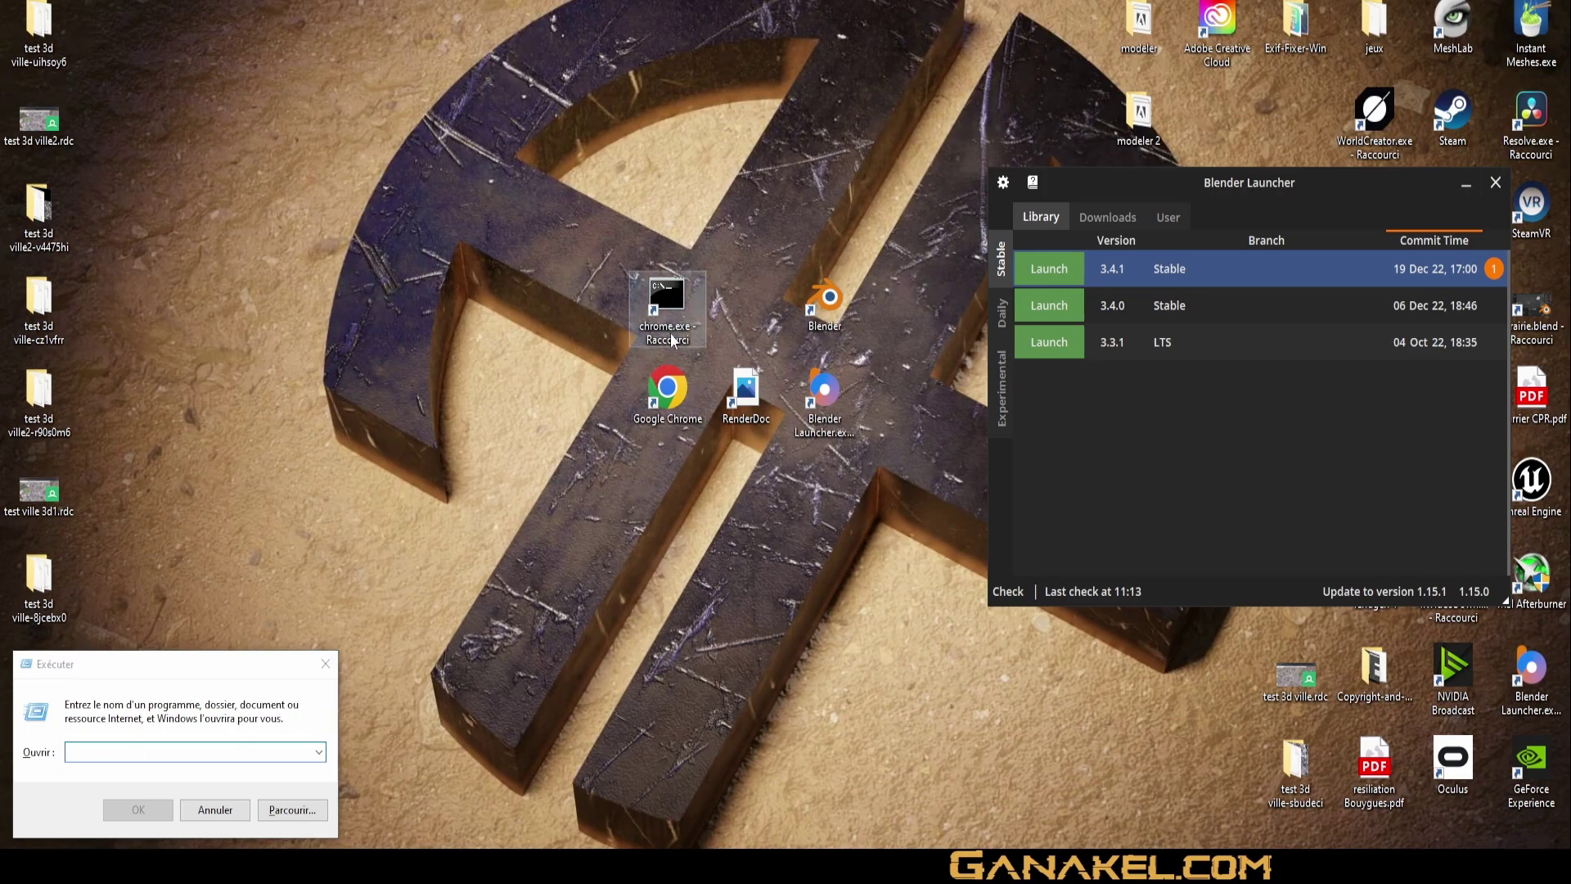
right_click(670, 333)
click(758, 691)
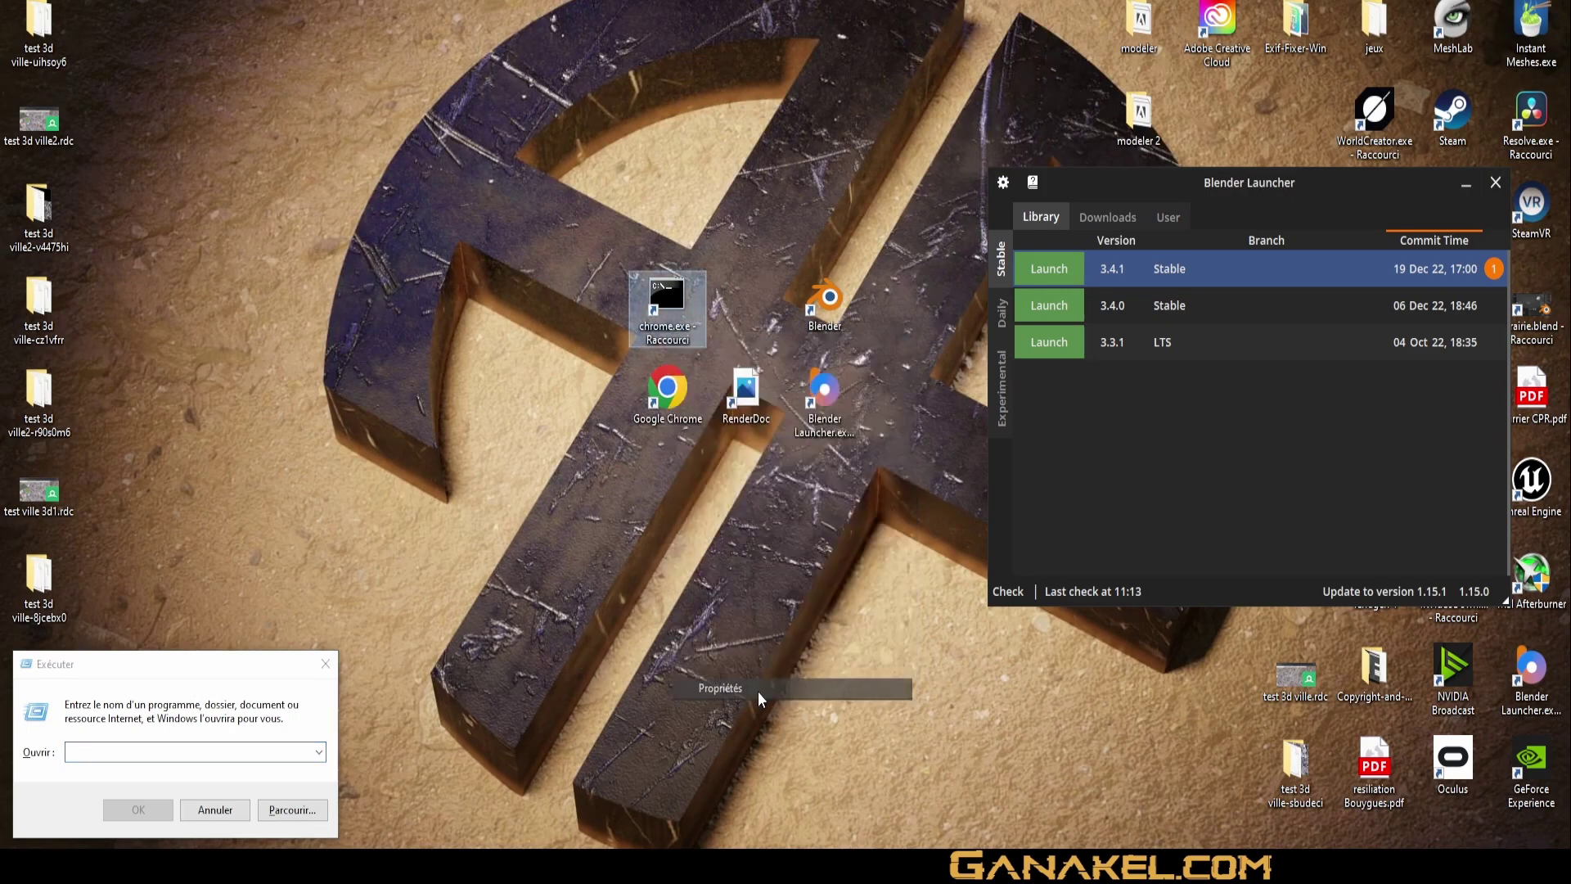
drag(830, 515, 1110, 518)
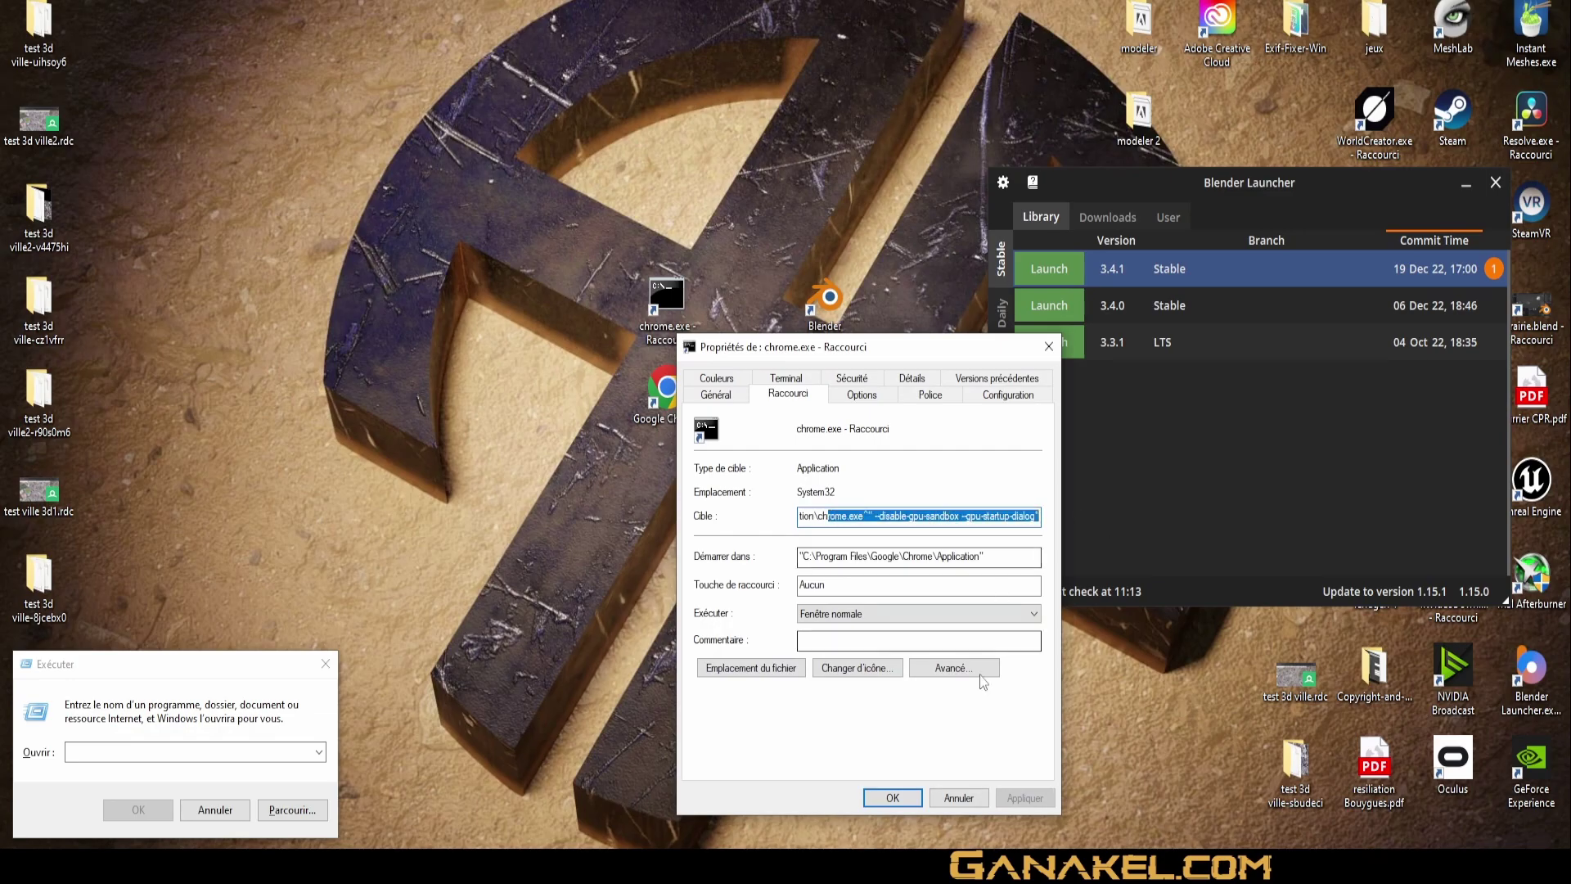
click(985, 798)
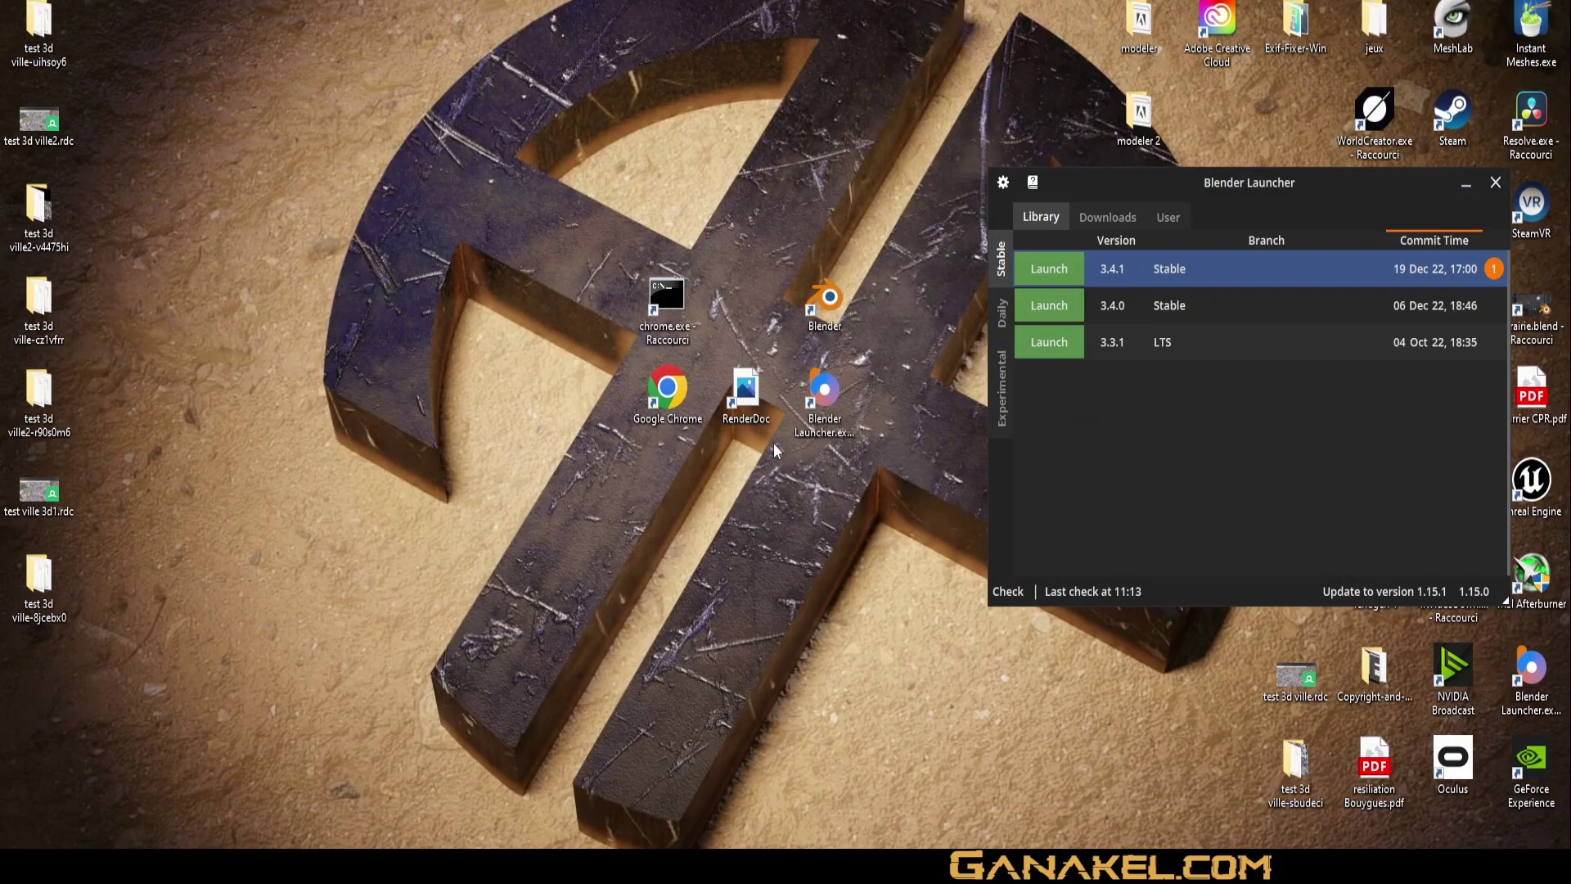
Step: Launch RenderDoc, browse its Inject into Process list, and bring up Chrome's GPU startup dialog
double_click(740, 407)
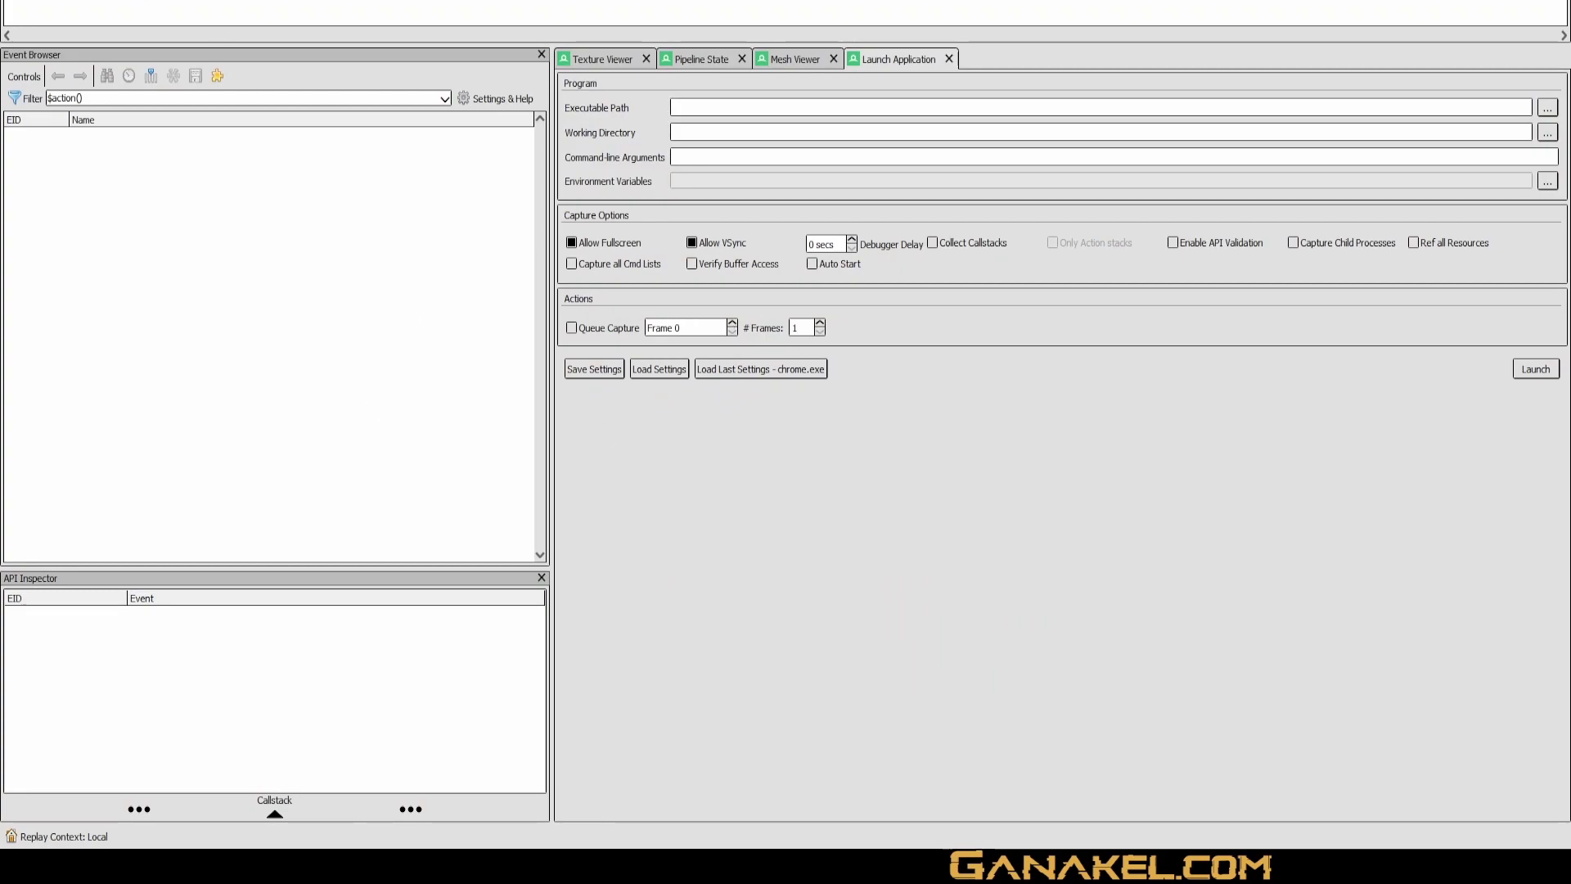
key(alt+f)
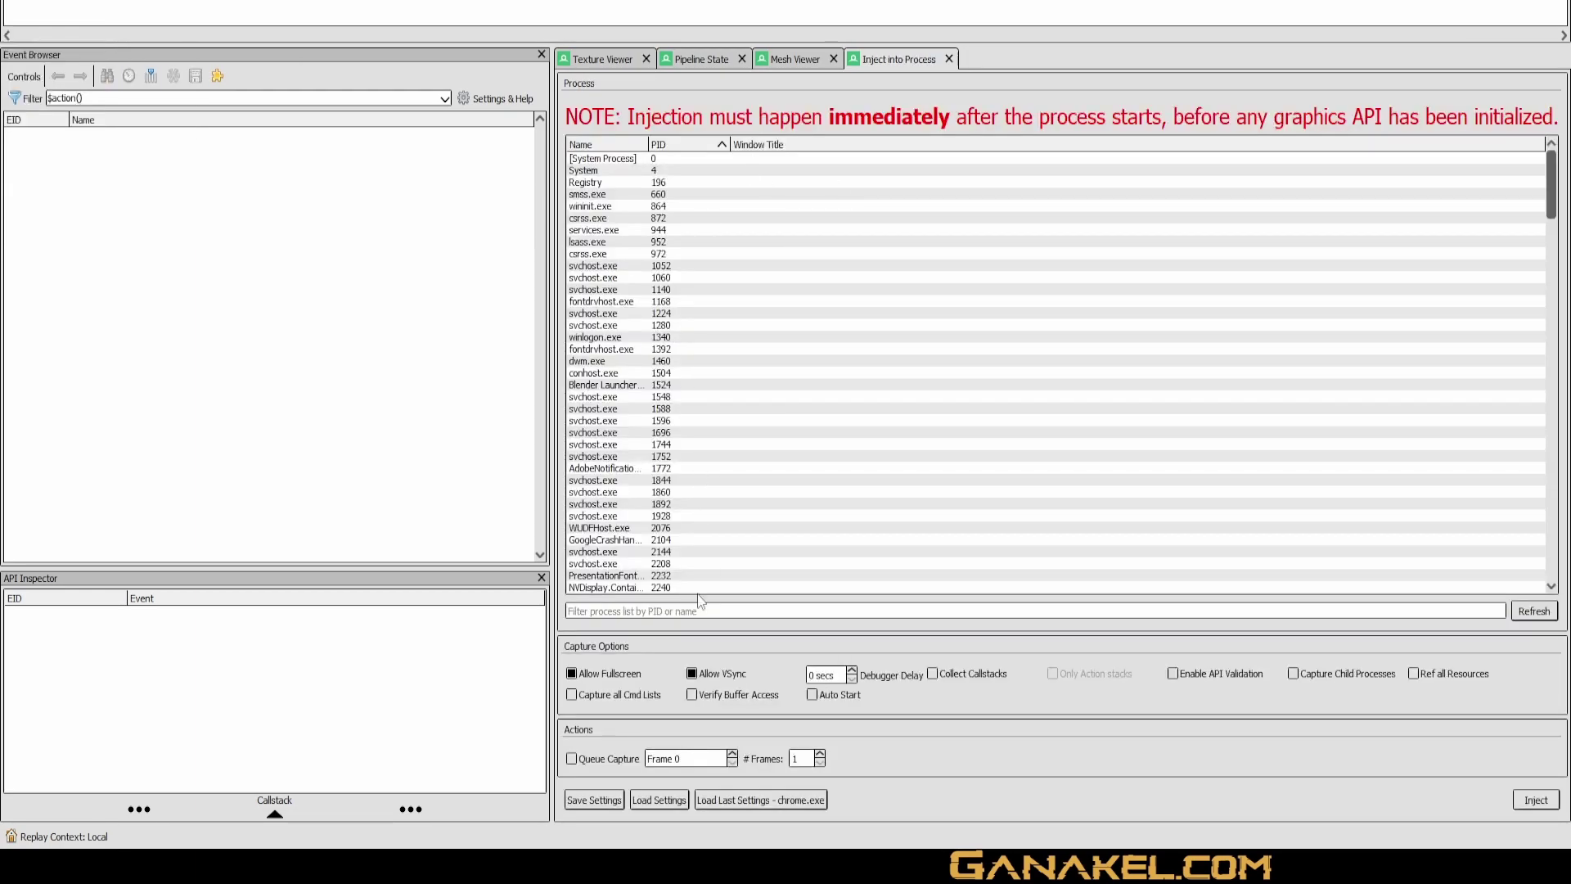
scroll(699, 414, down, 10)
scroll(699, 414, down, 10)
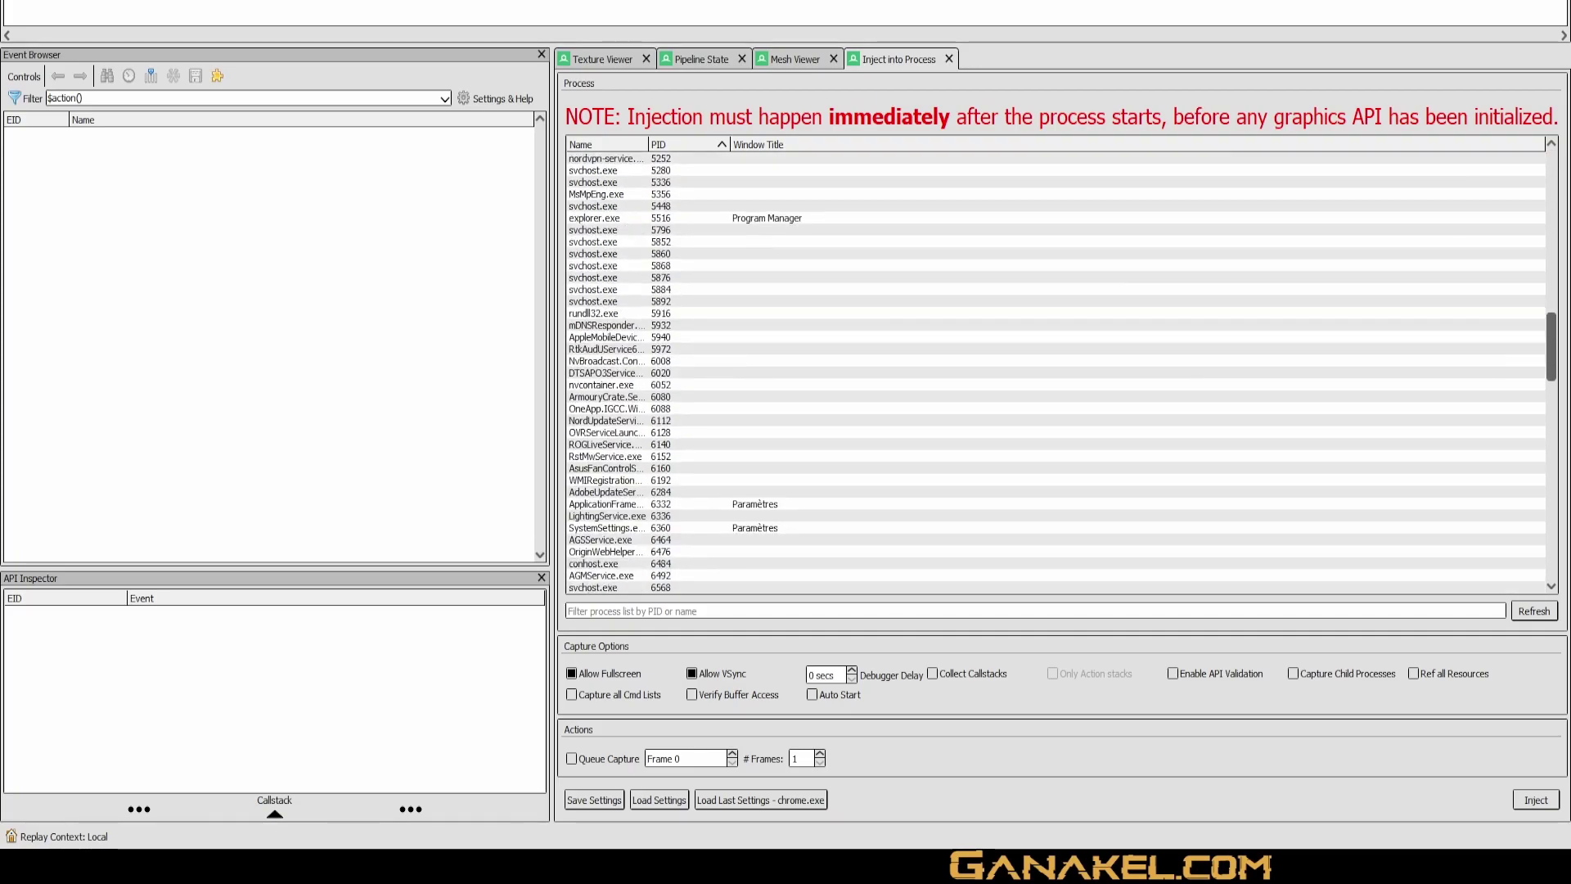
scroll(699, 414, down, 10)
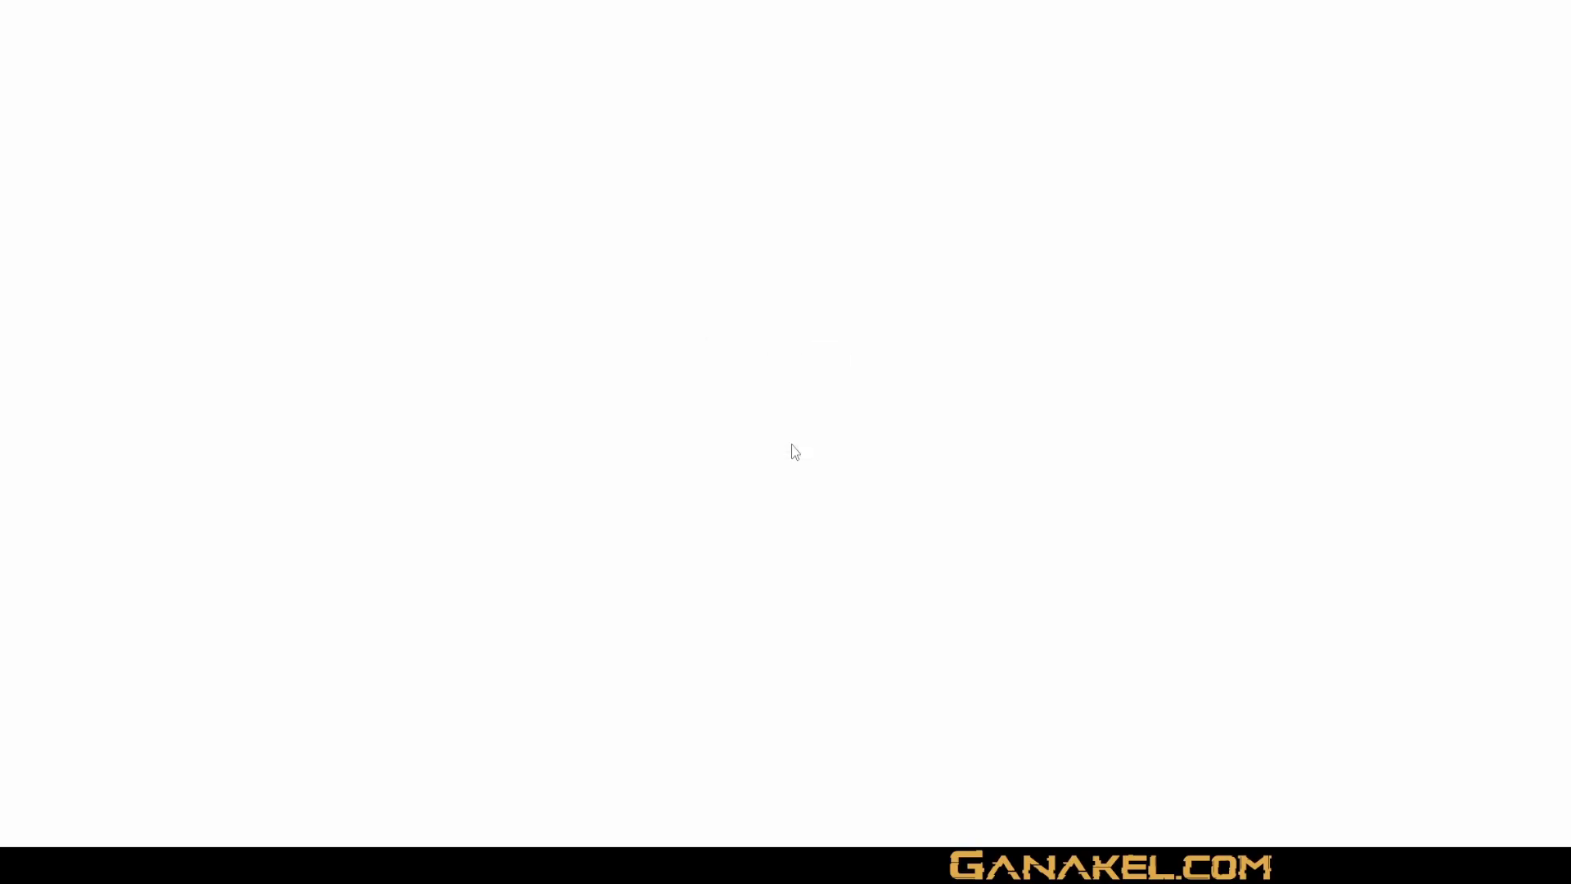
click(364, 779)
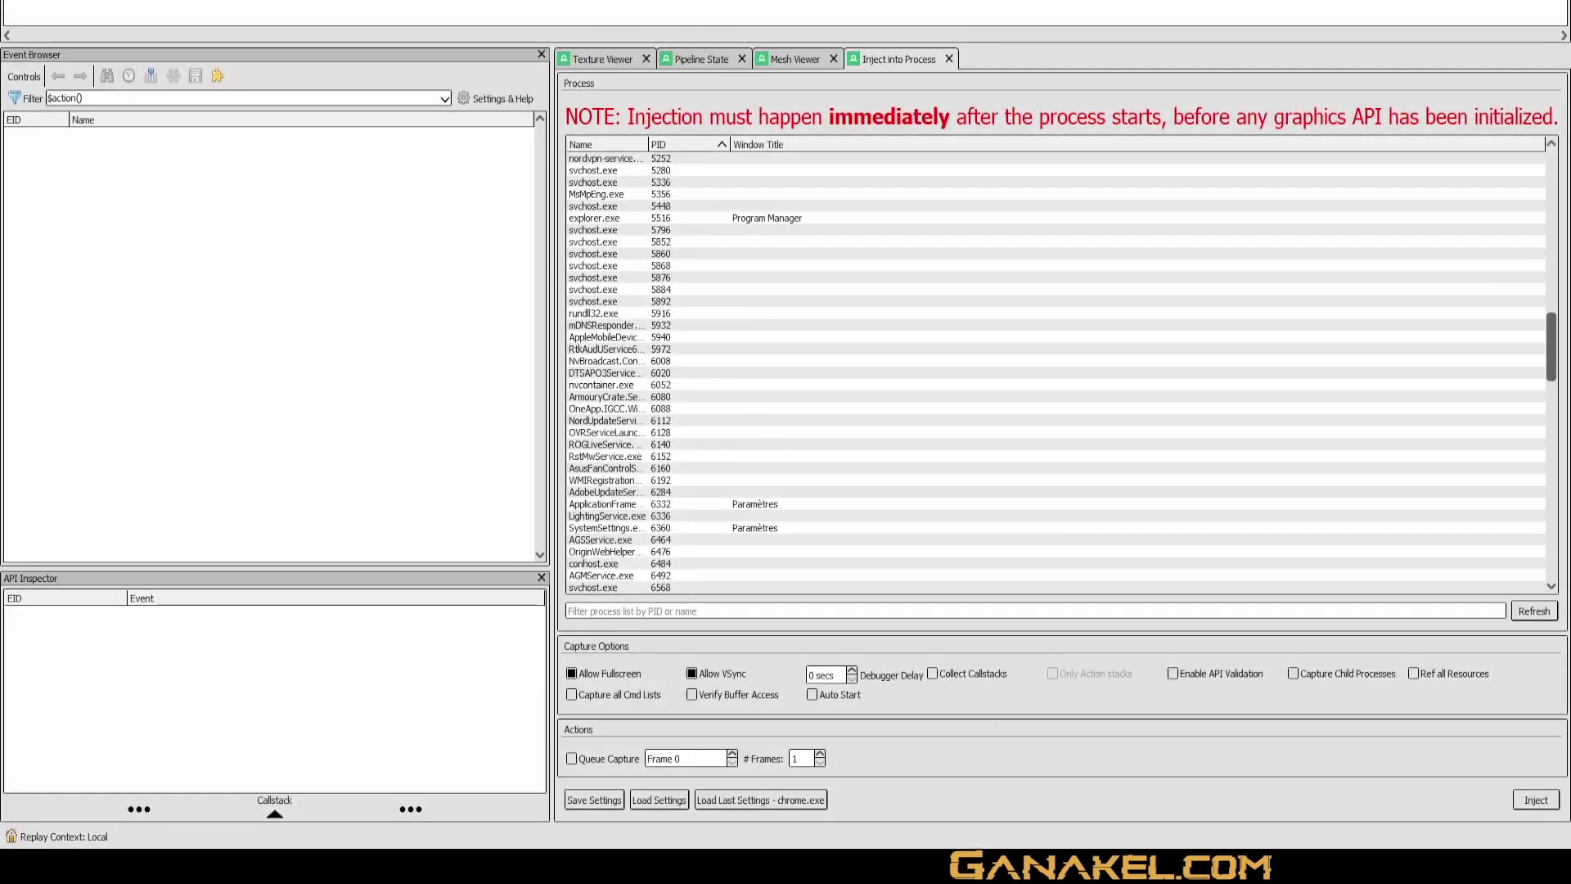
Step: Select the chrome.exe Google Chrome Gpu process, PID 17128, in RenderDoc's injection list
key(alt+f)
key(Escape)
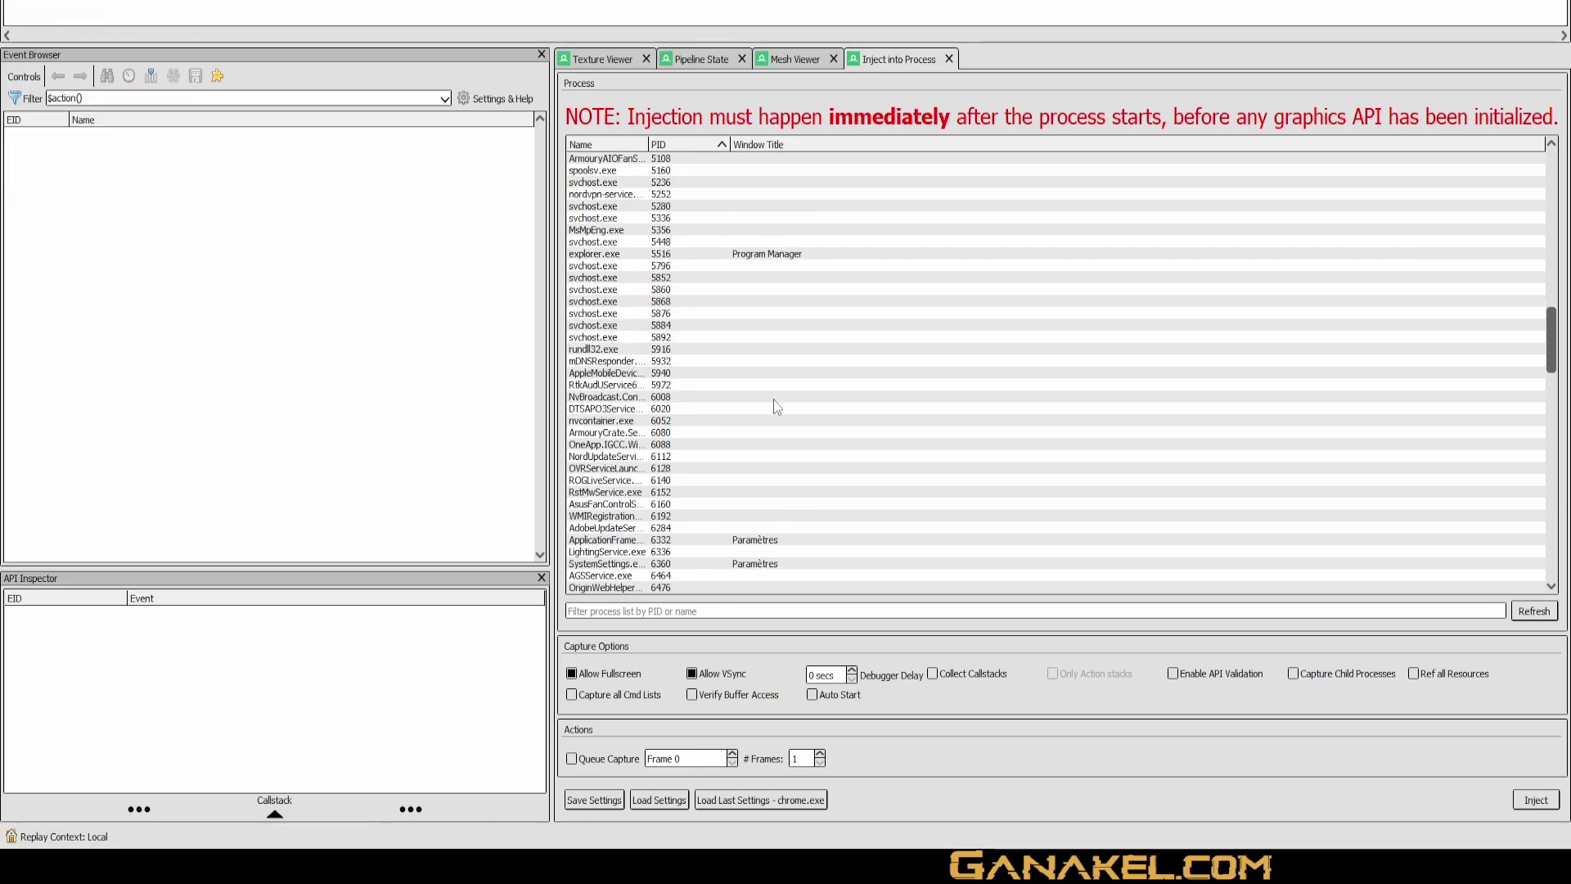
scroll(774, 389, down, 6)
scroll(771, 413, down, 10)
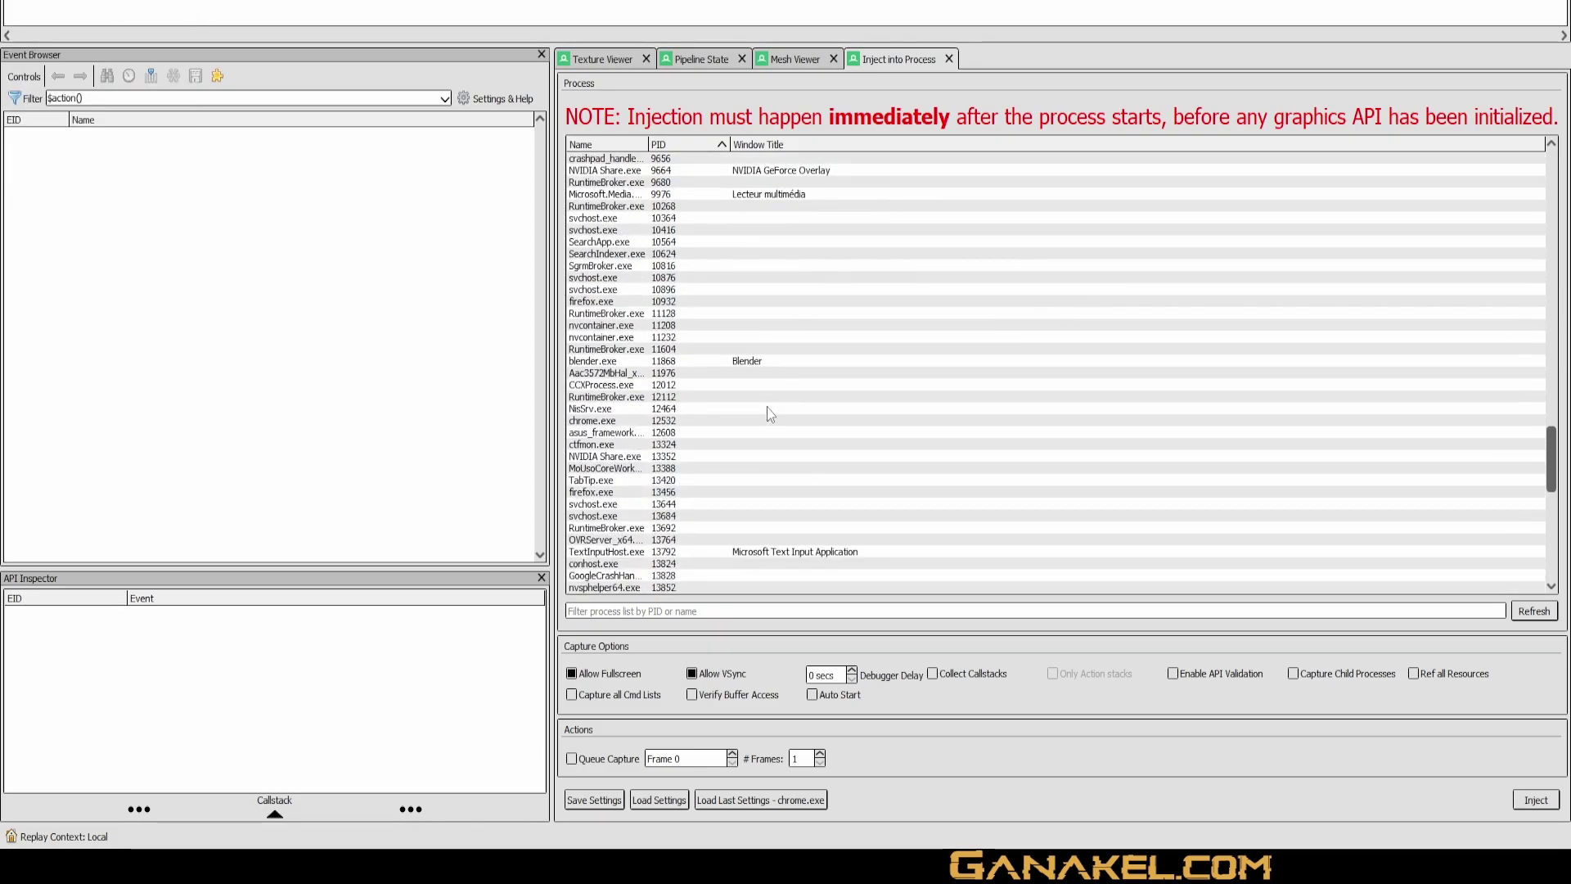
scroll(769, 415, down, 3)
scroll(769, 415, down, 5)
scroll(769, 415, down, 6)
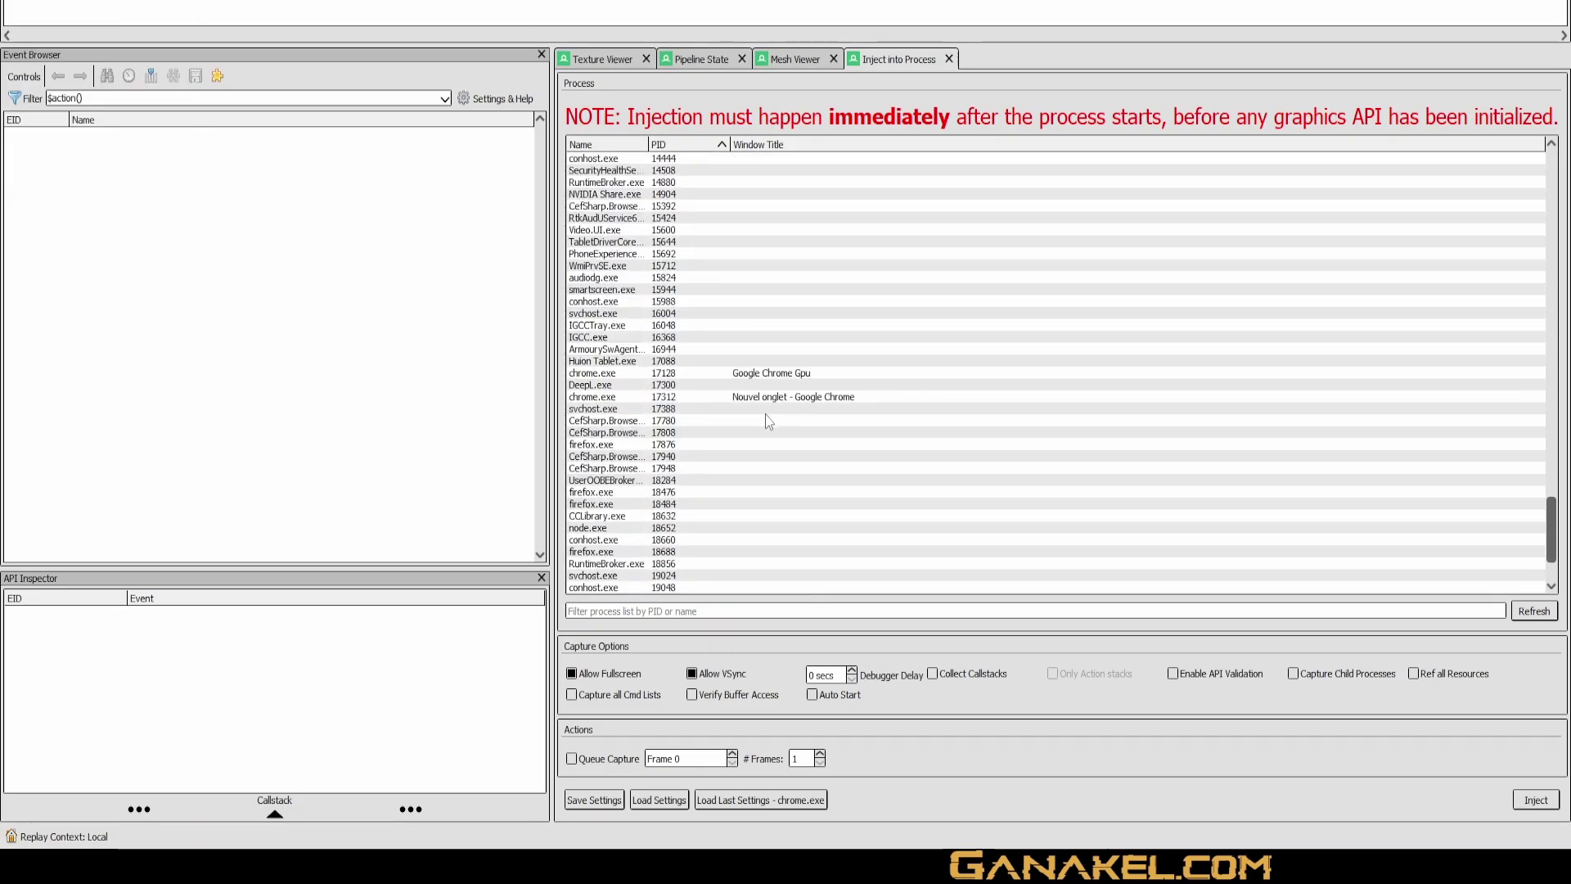
click(763, 375)
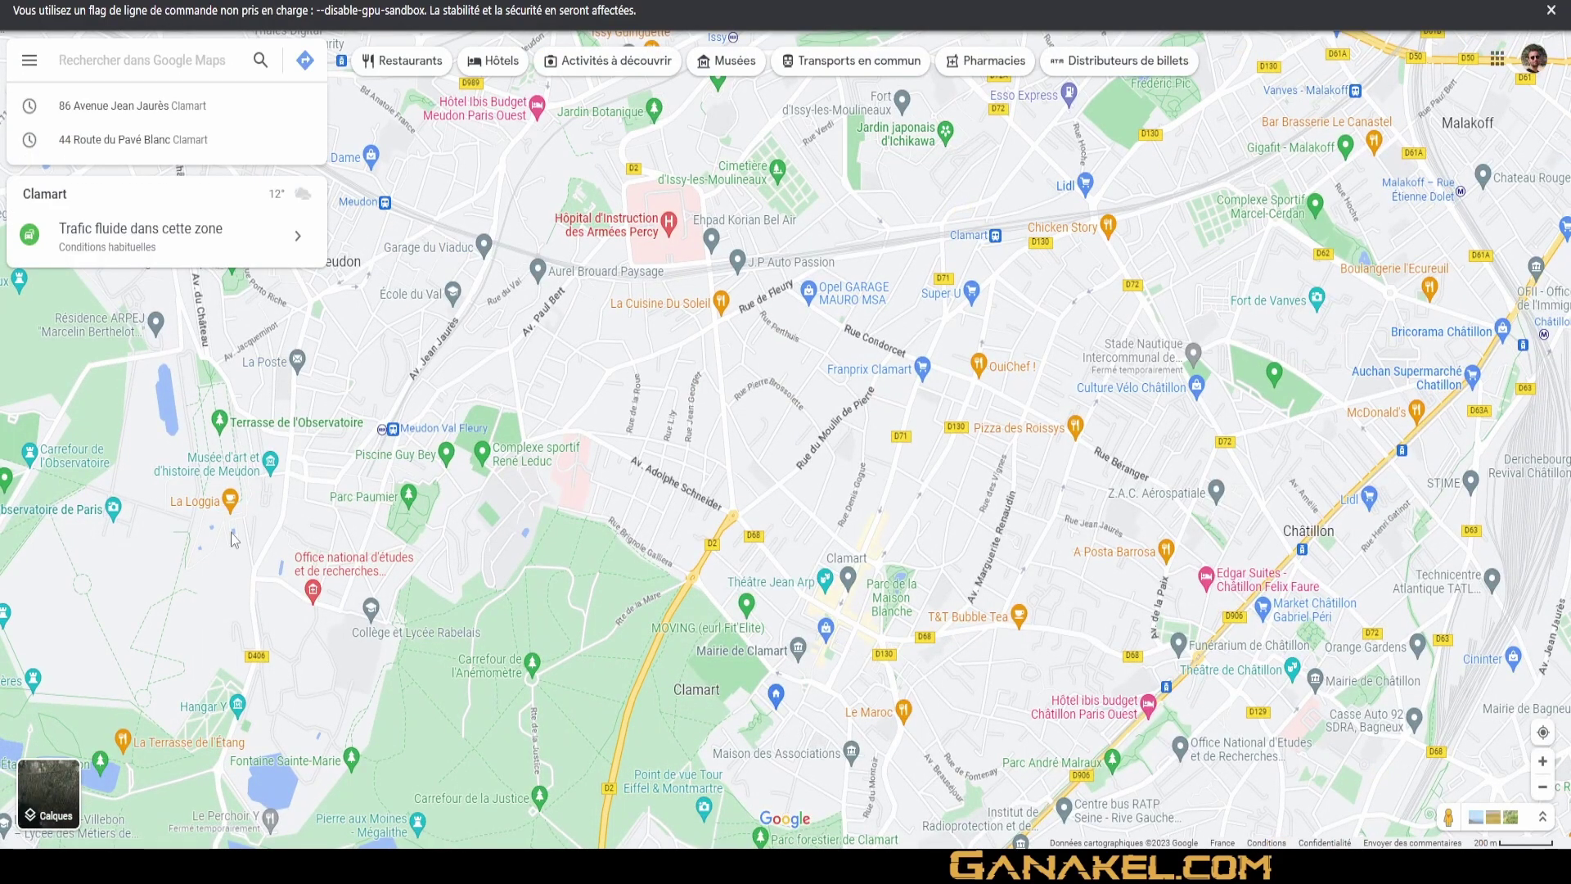
mouse_move(48, 793)
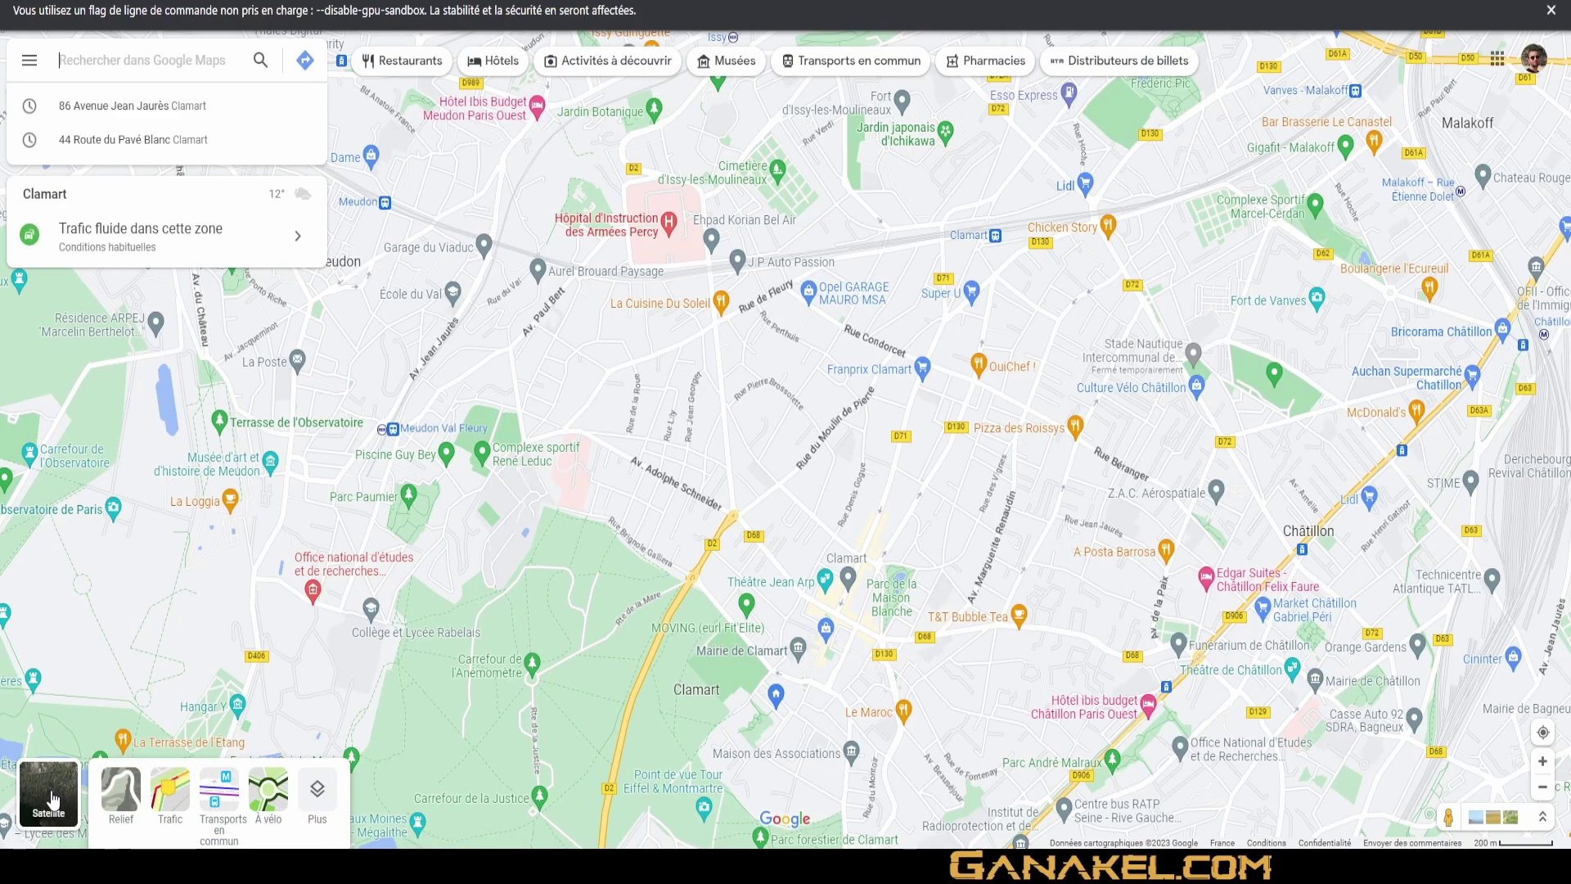
Step: Switch Google Maps to 3D satellite view and frame Clamart's stadium and town centre
click(51, 798)
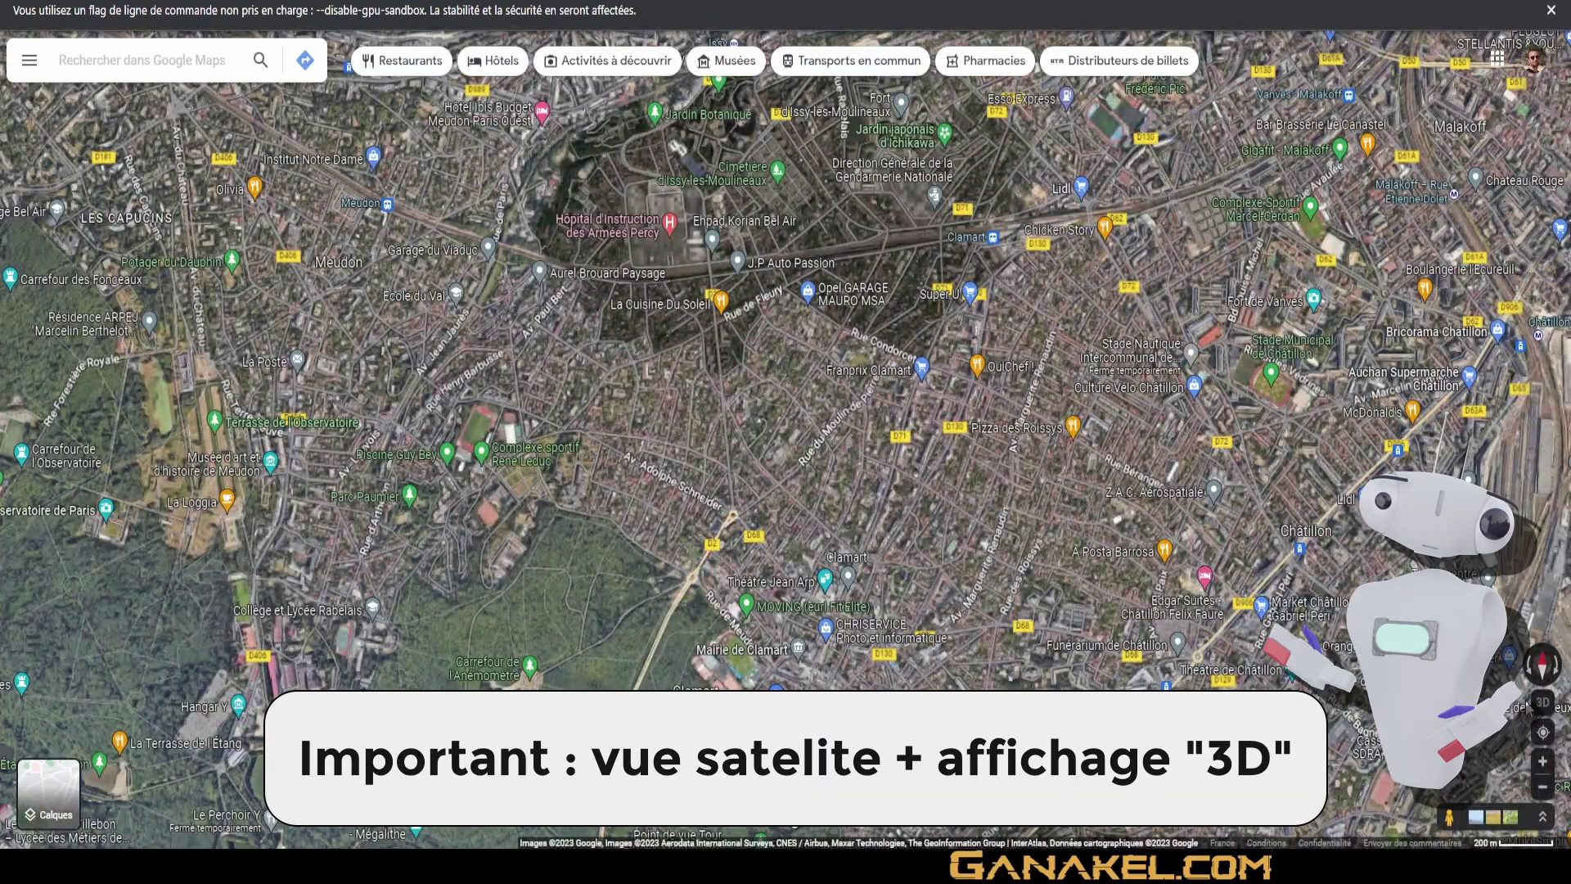
click(1543, 706)
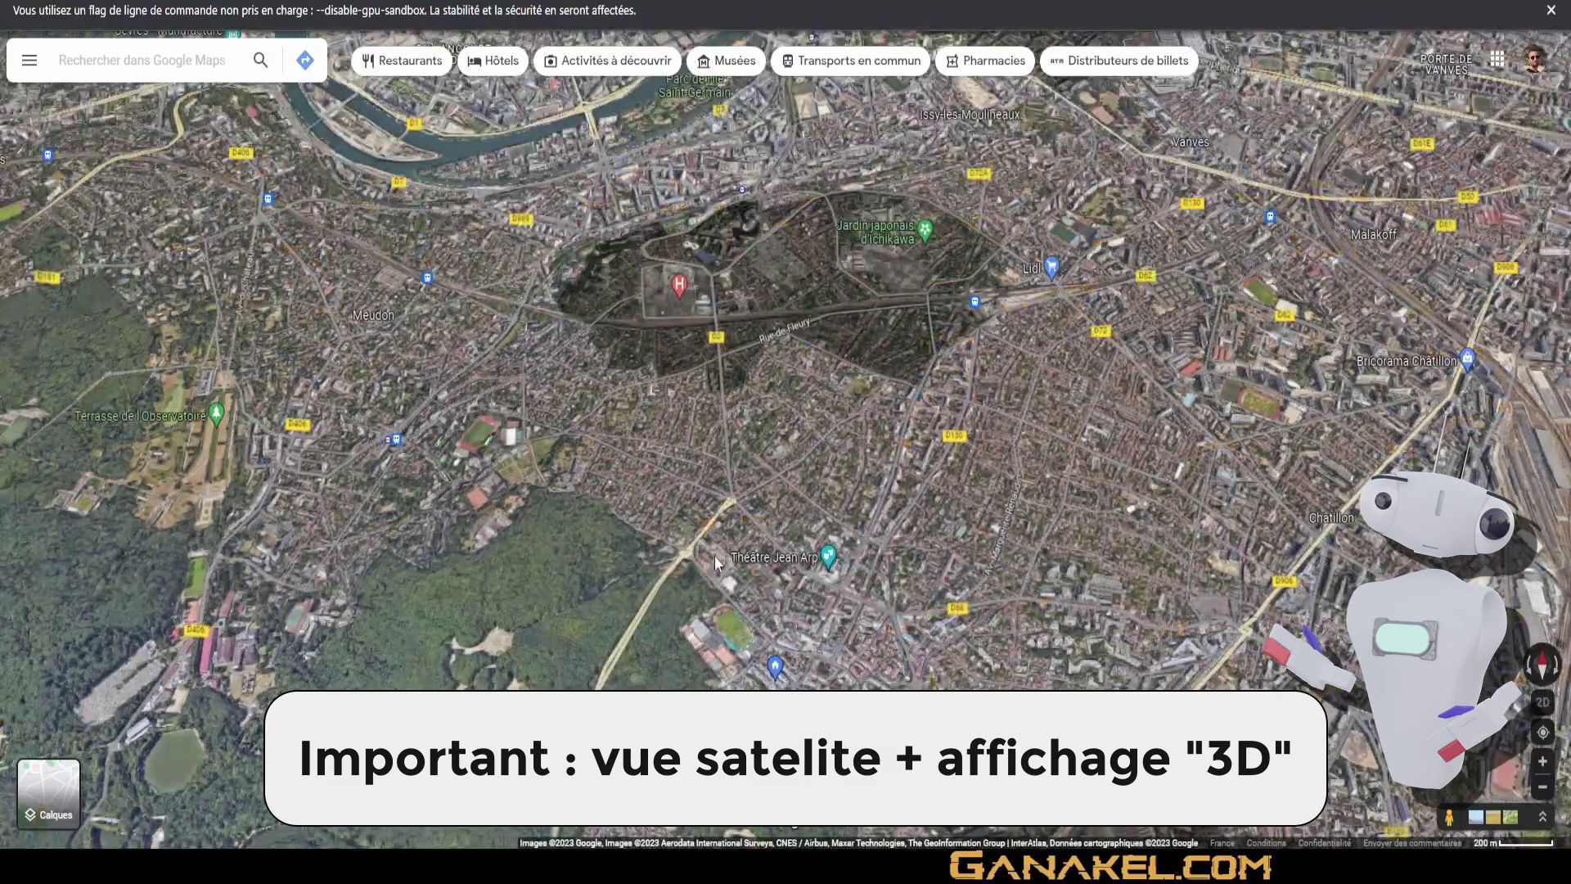
scroll(715, 557, up, 3)
scroll(785, 572, up, 2)
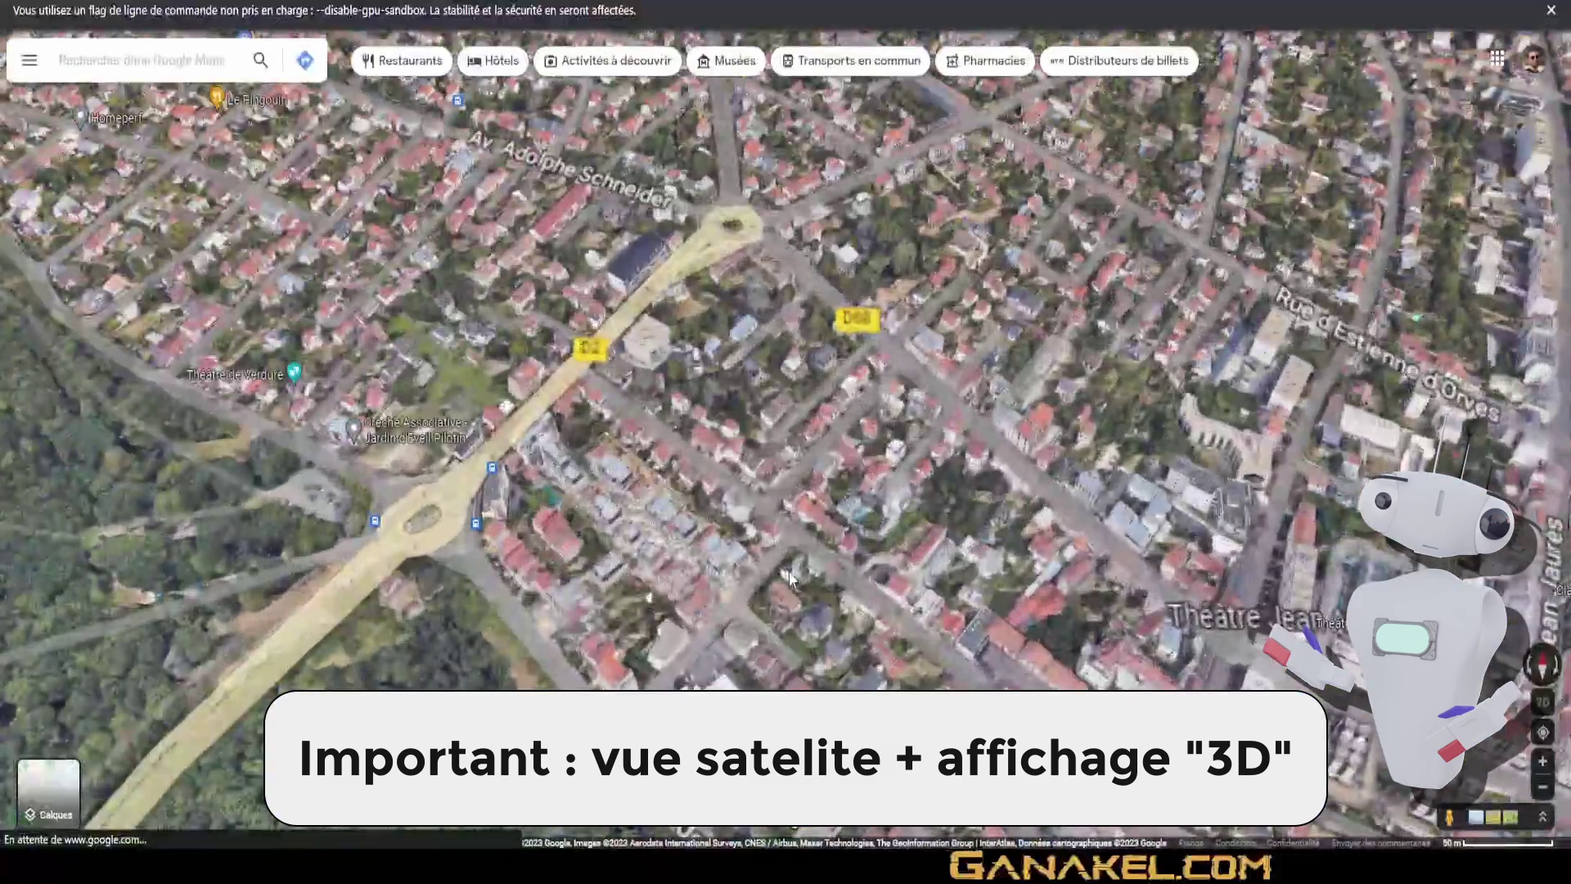
scroll(790, 578, down, 1)
scroll(858, 586, down, 2)
drag(857, 586, 869, 266)
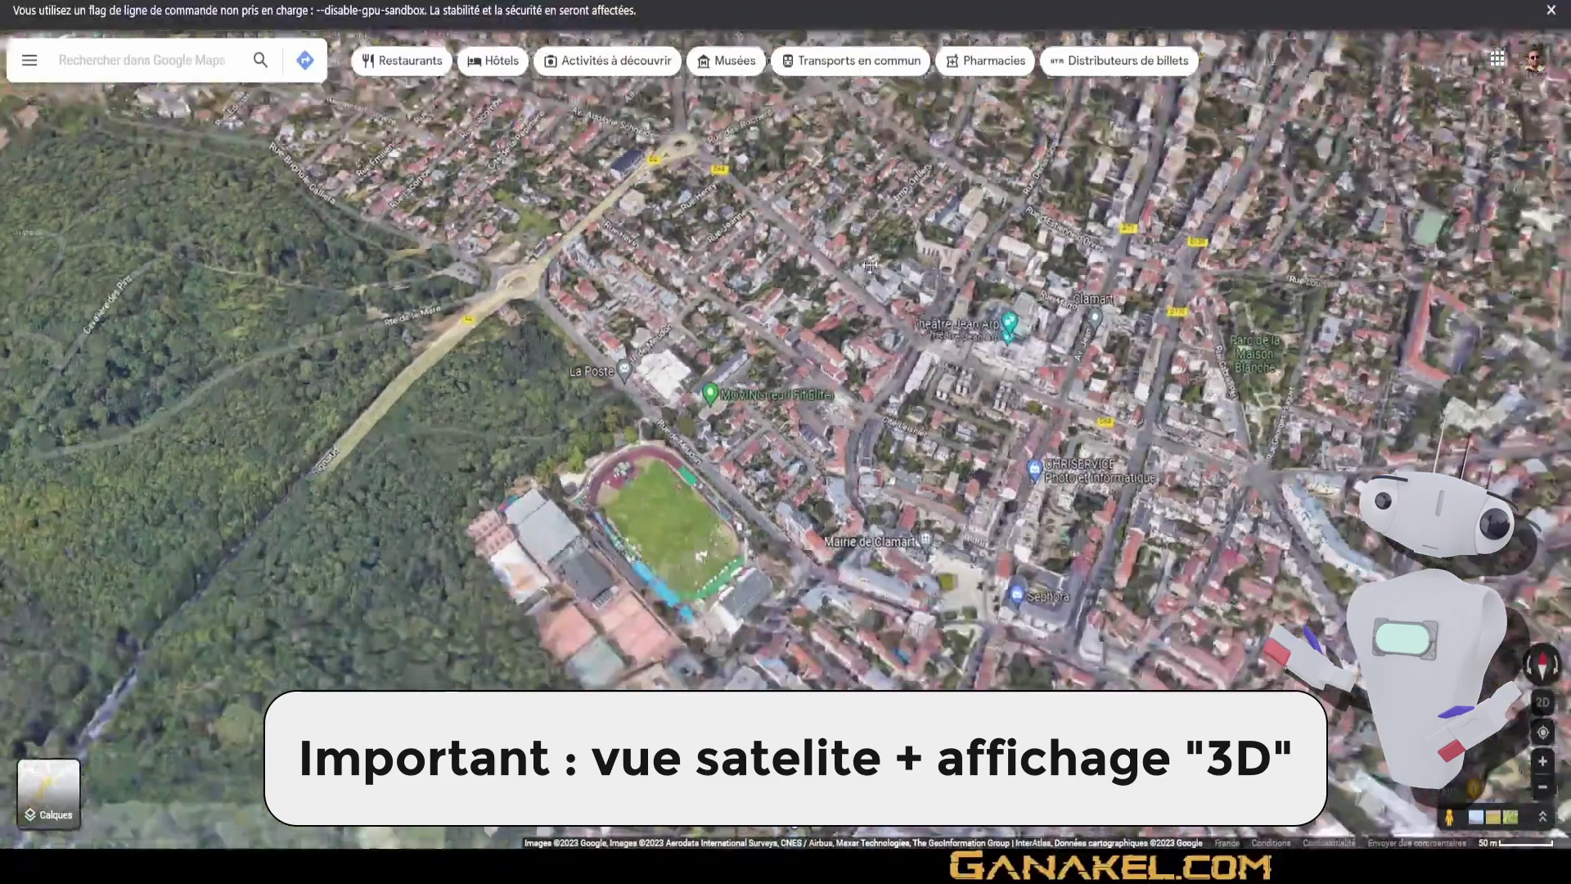
mouse_move(926, 654)
mouse_down()
mouse_move(770, 471)
mouse_move(651, 454)
mouse_up()
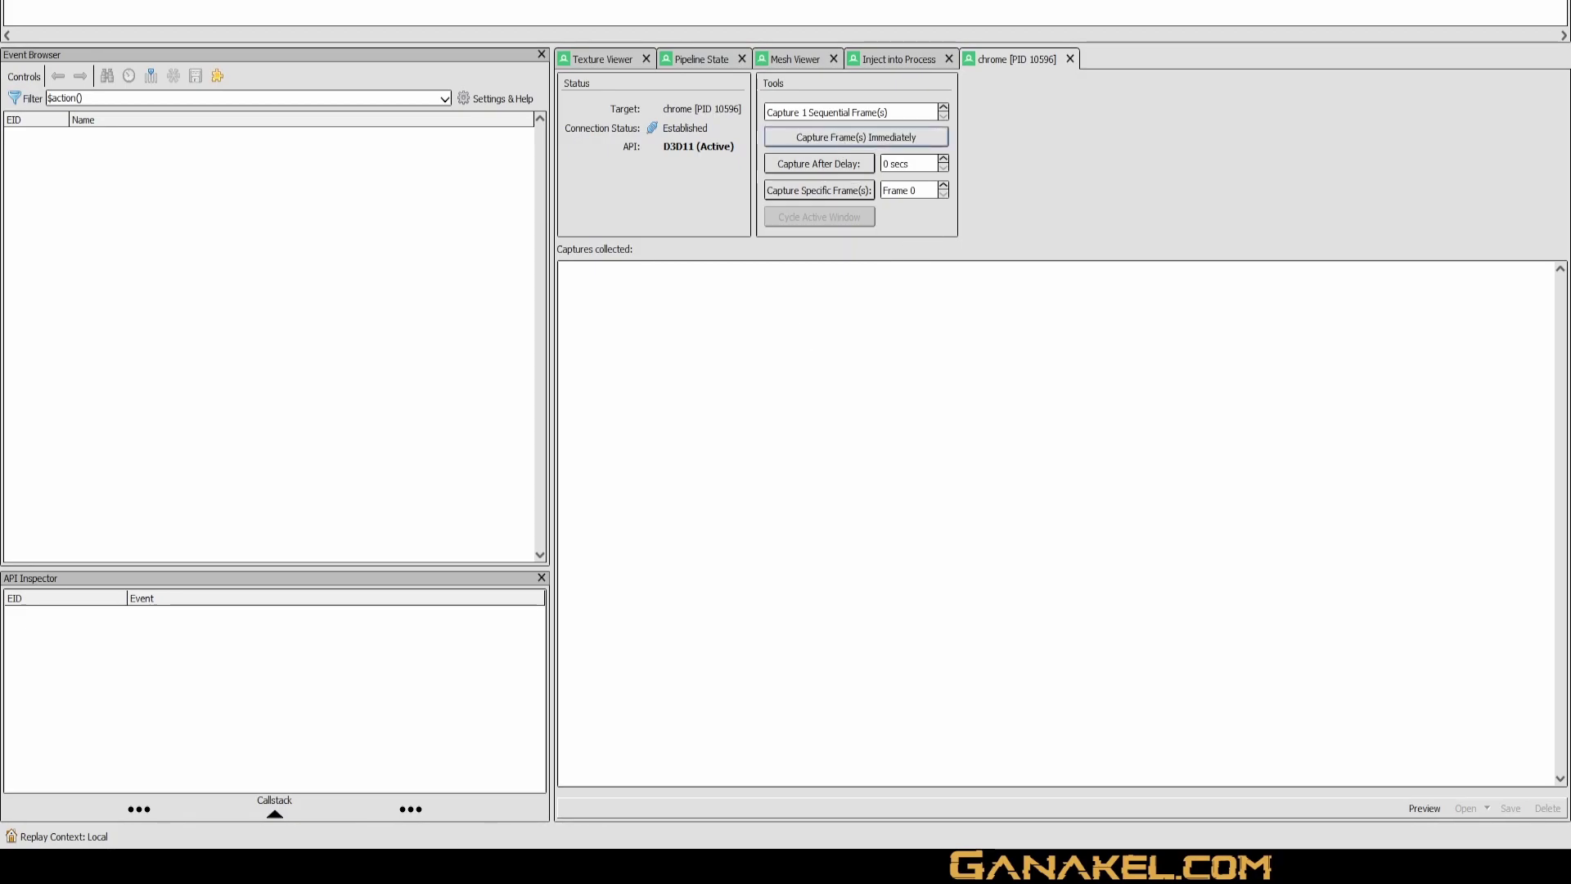
Step: Capture a Chrome map frame with F12 and save it to the desktop as 'test ville 3d.rdc'
click(410, 786)
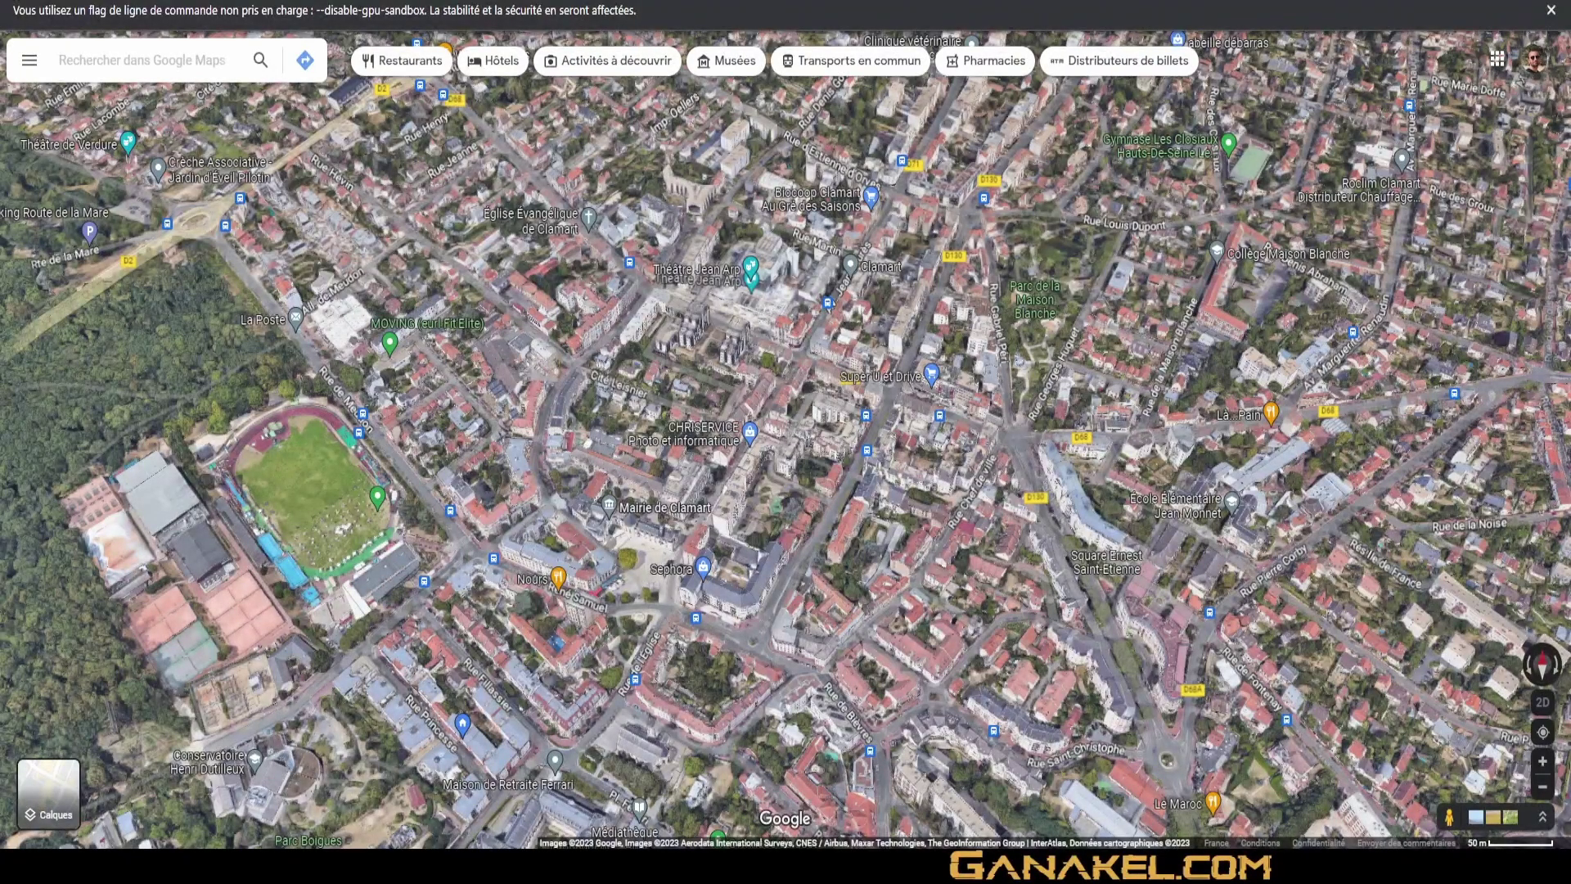
key(F12)
key(alt+Tab)
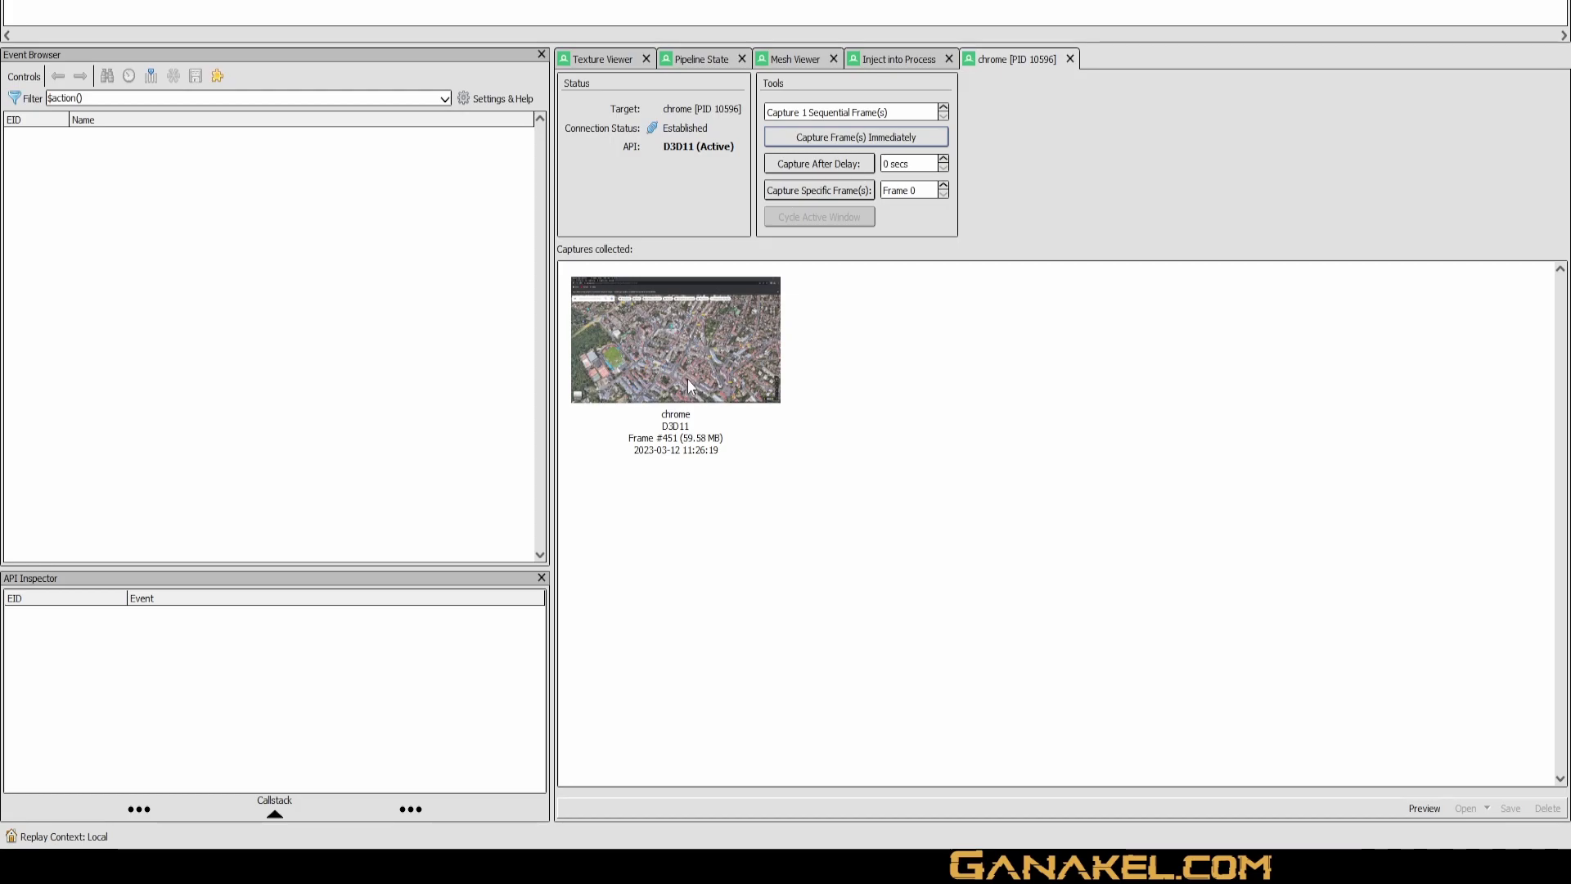
right_click(676, 369)
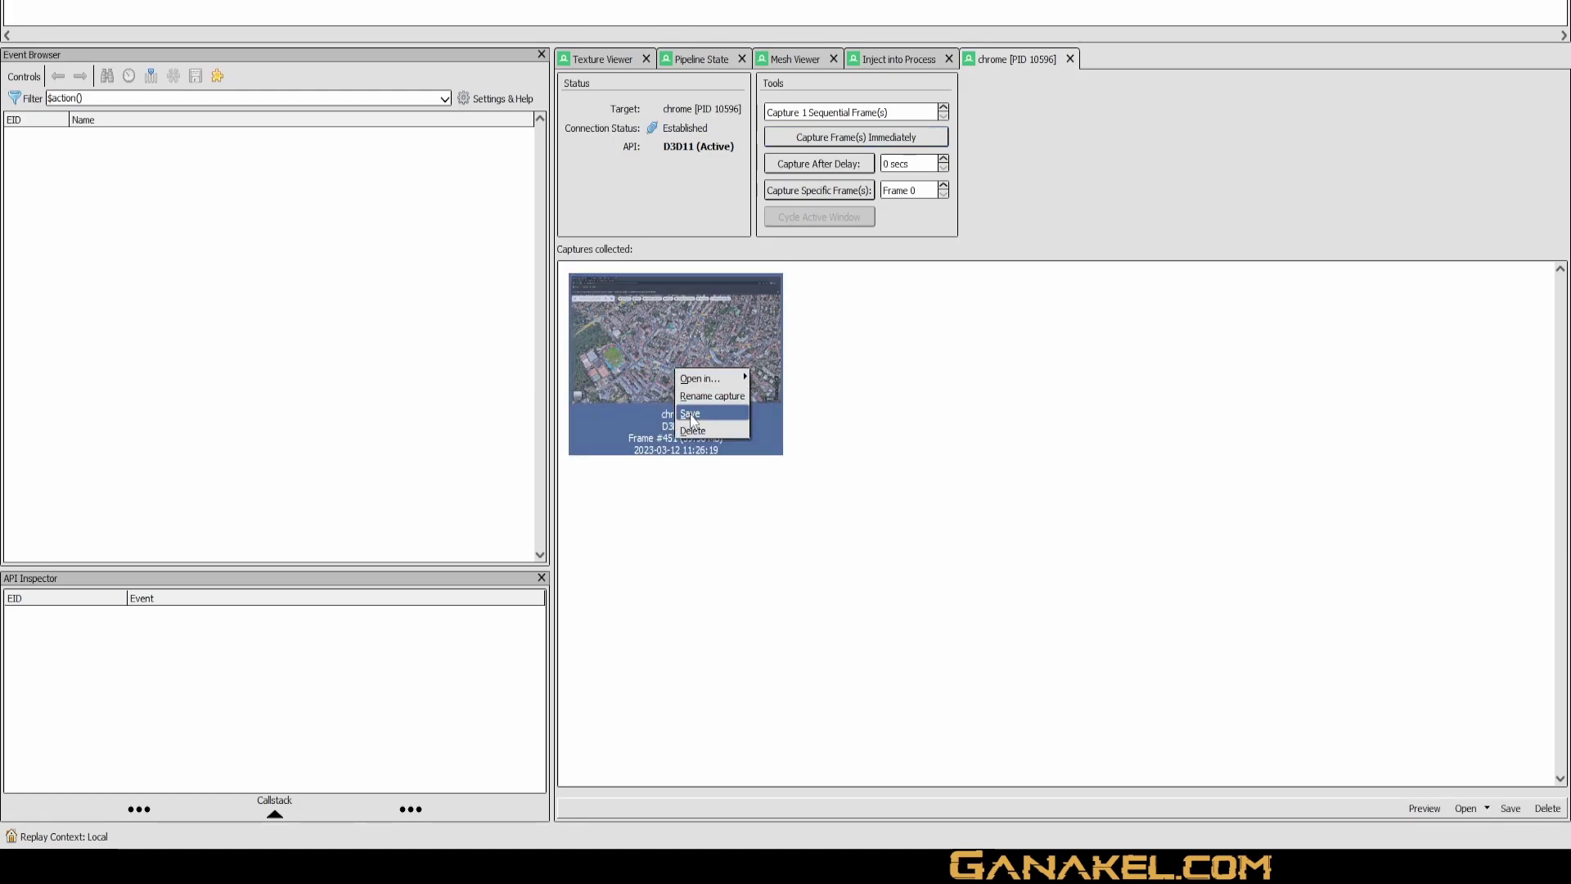
click(692, 416)
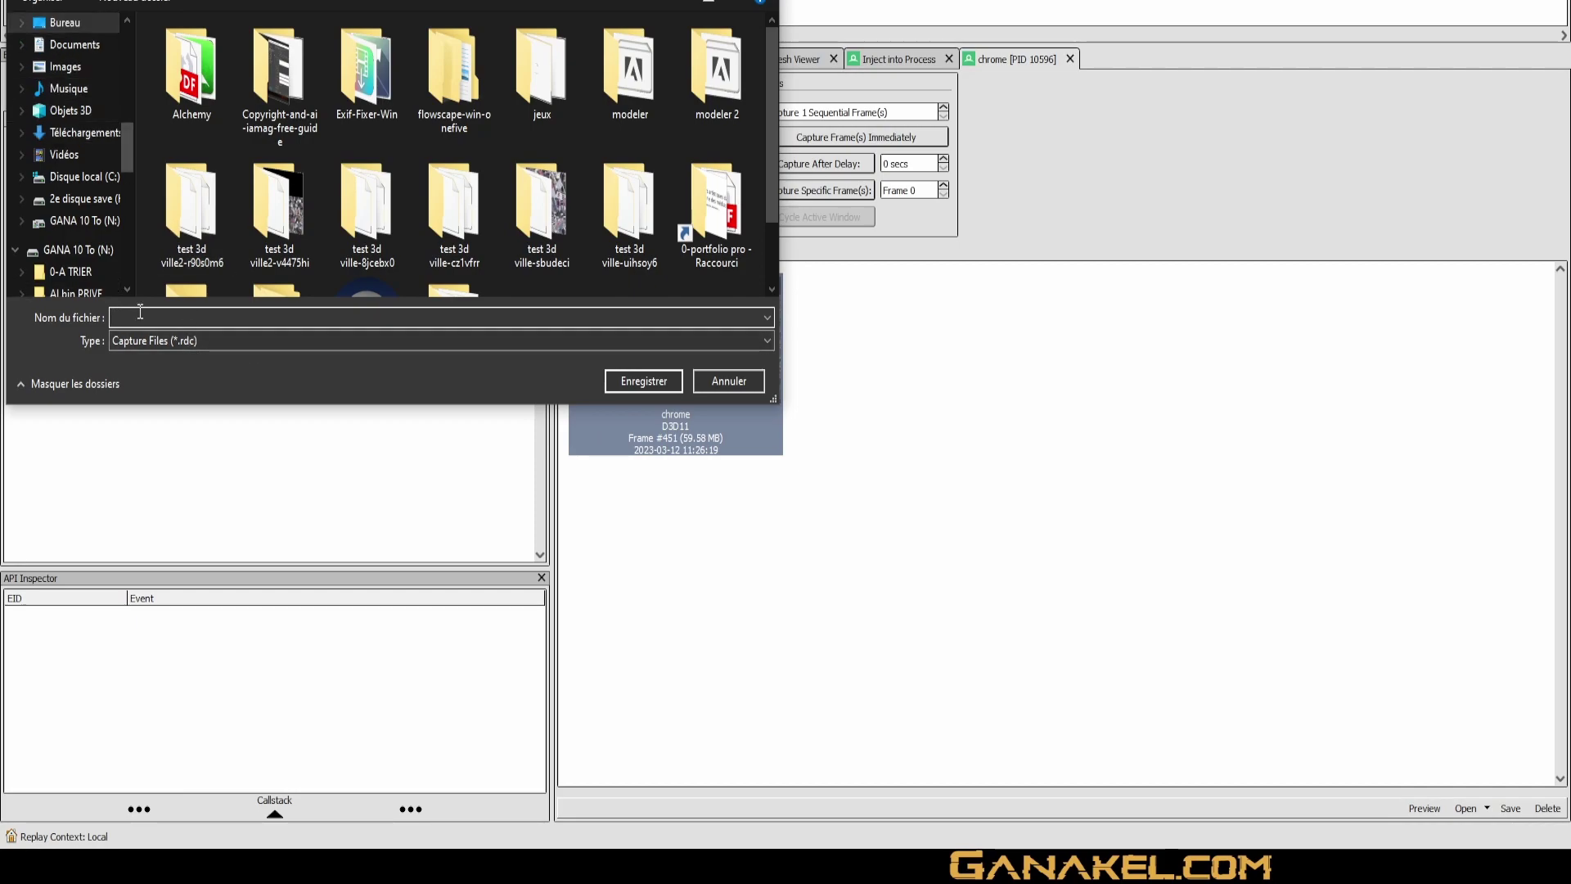
text(test)
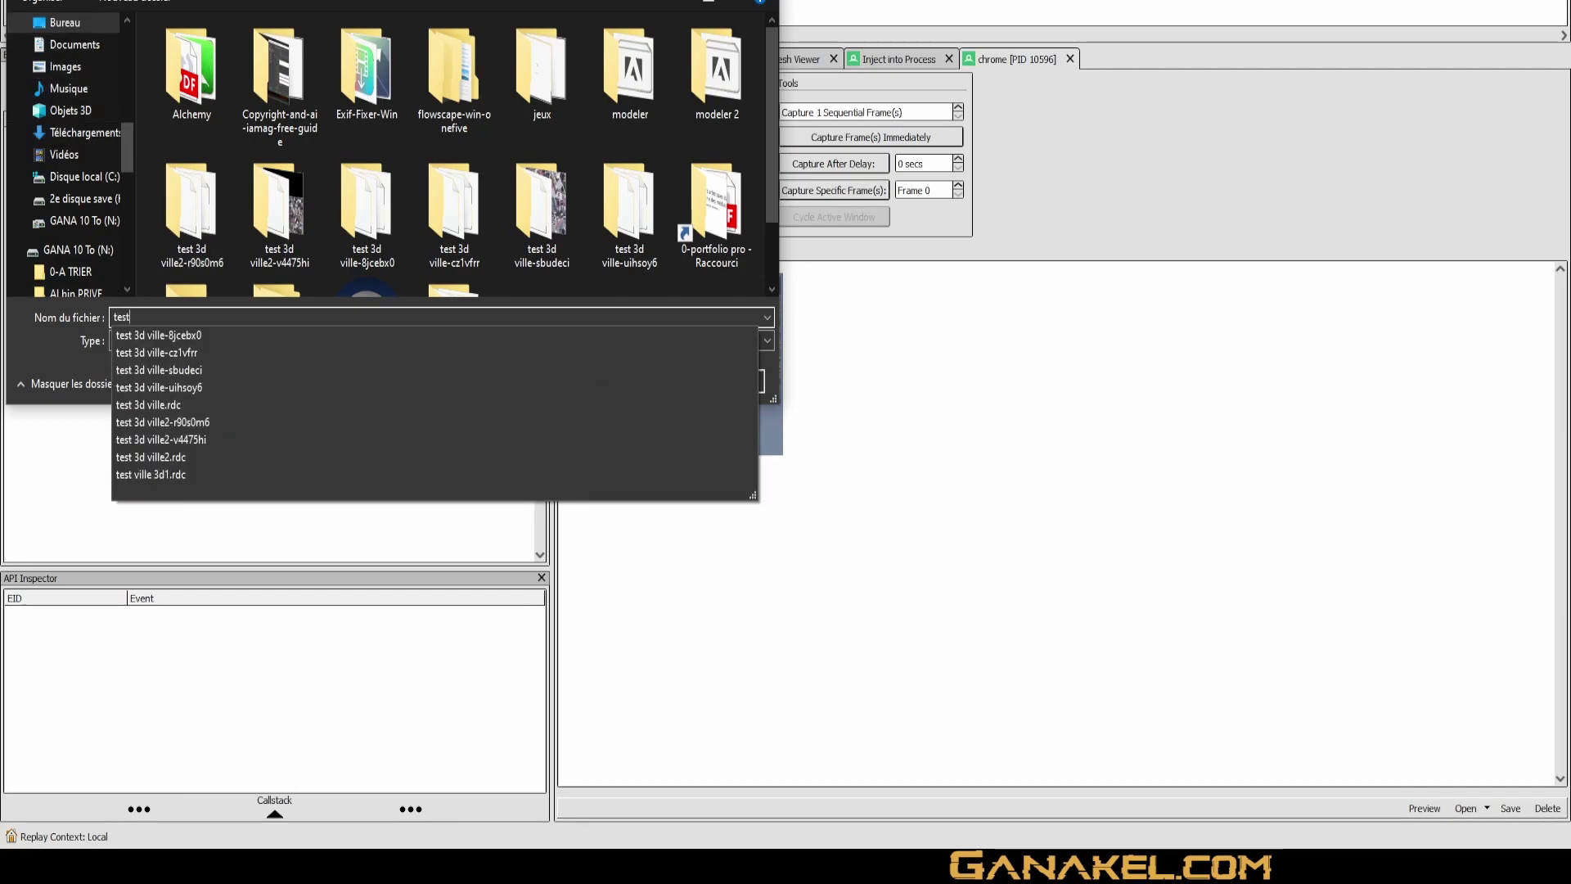
text( ville 3d)
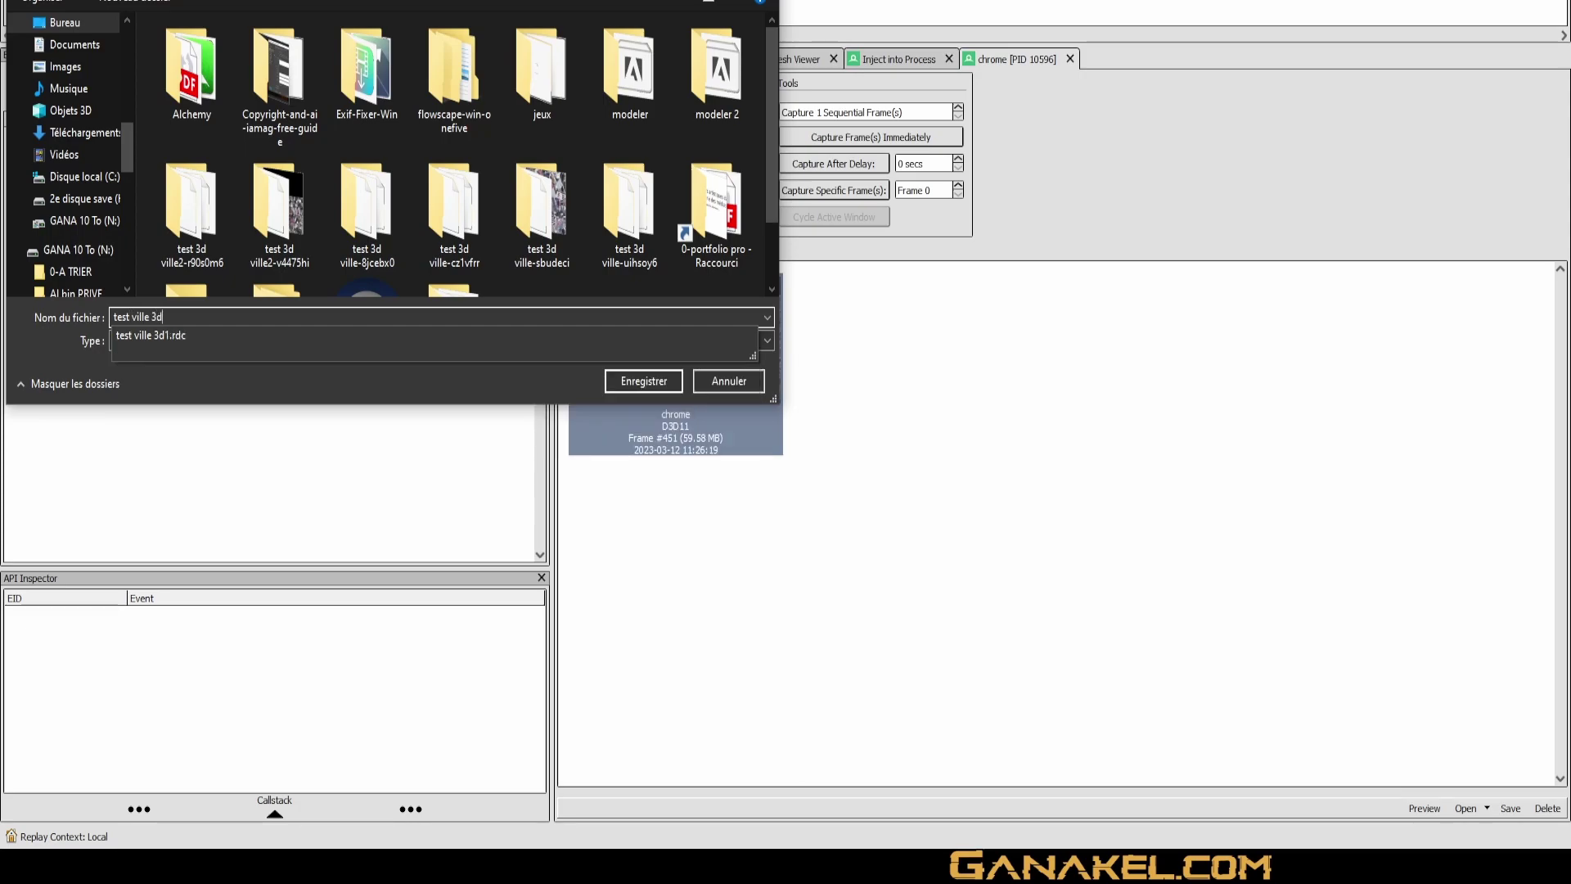
key(Return)
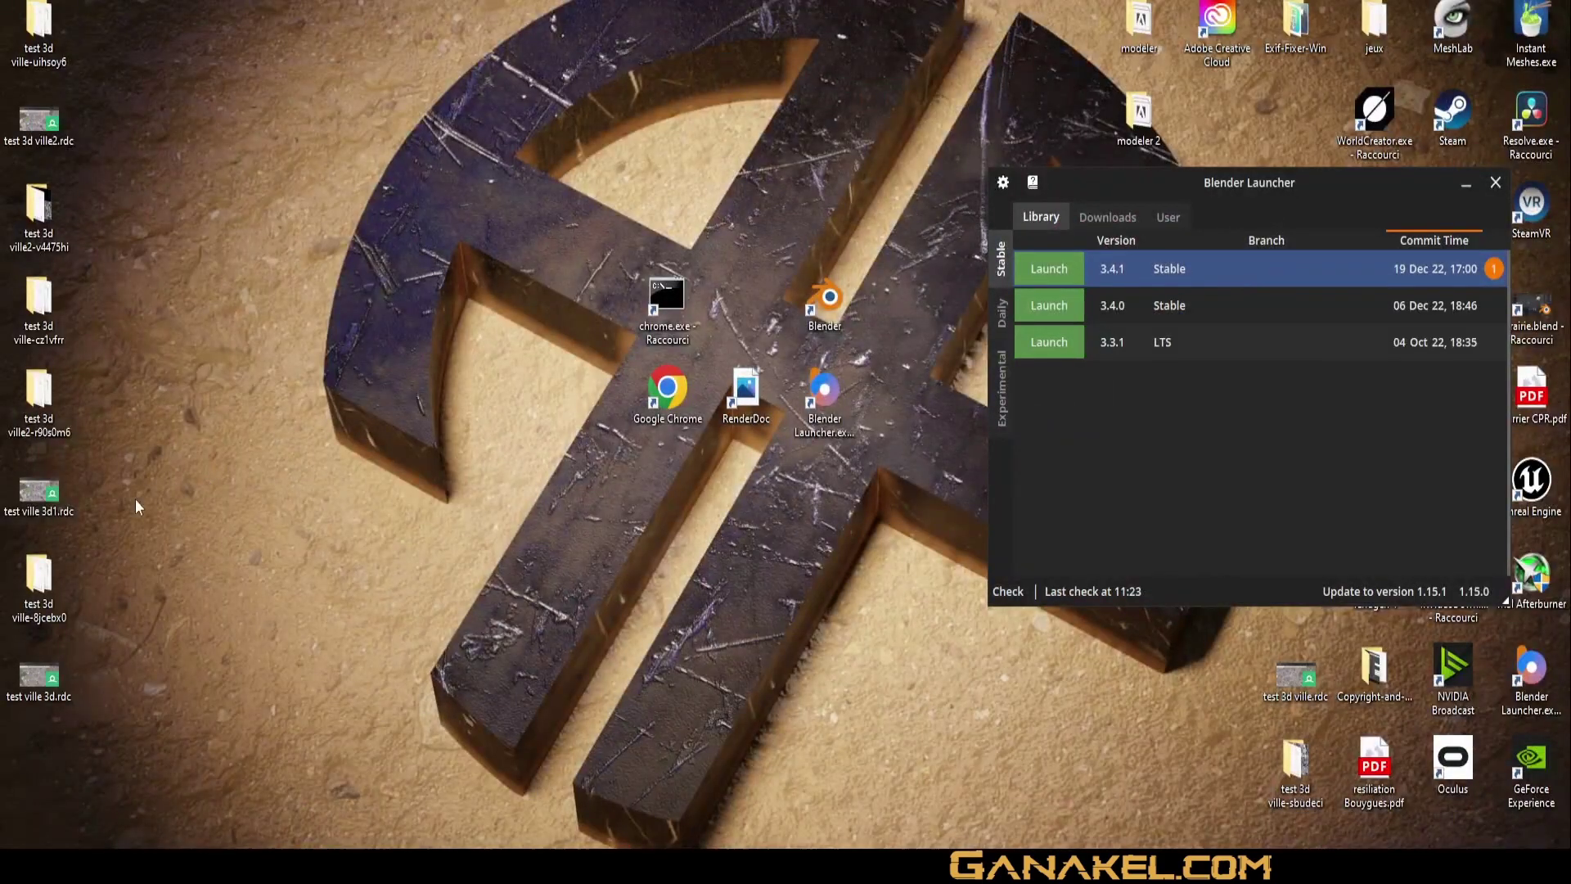
Step: Select the saved test ville 3d.rdc file, then open Blender's Preferences
click(46, 691)
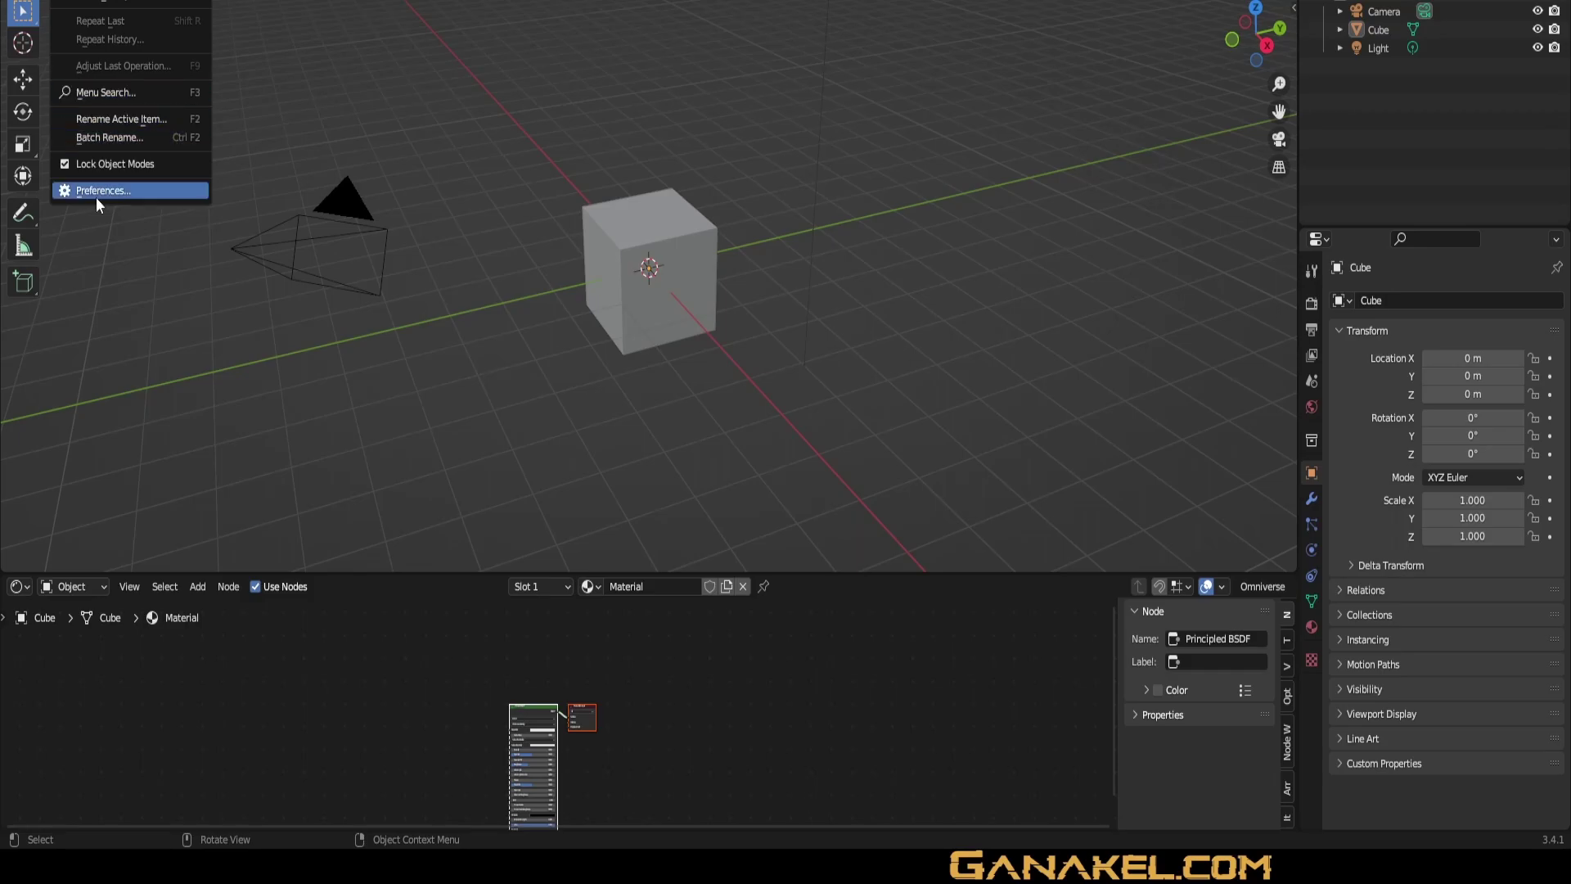
click(96, 196)
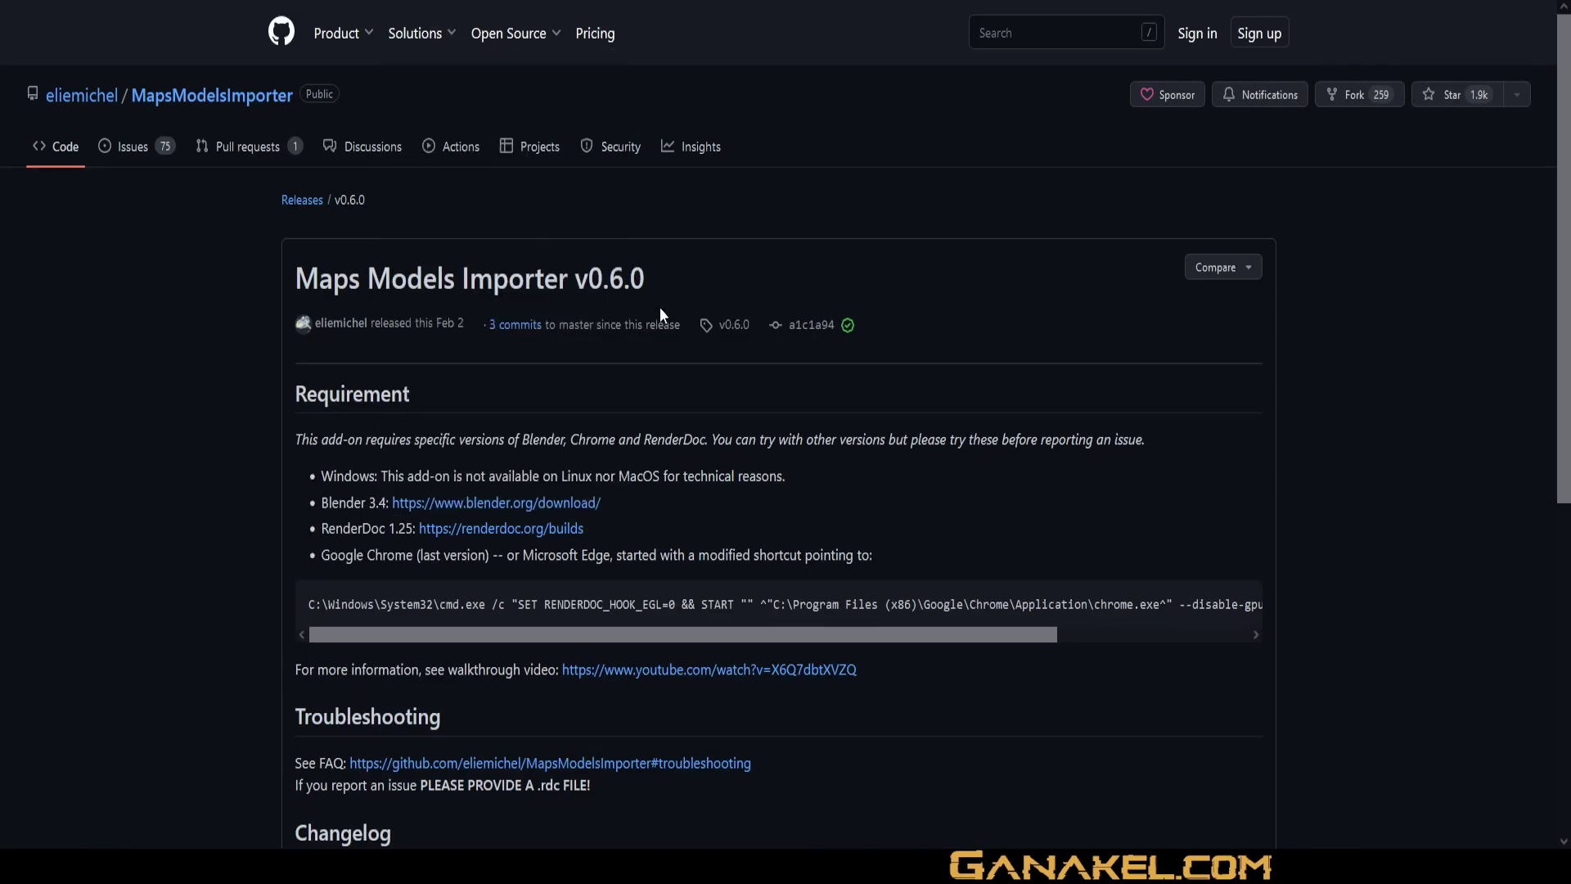
Step: Scroll the Maps Models Importer v0.6.0 release page down to its Assets
scroll(661, 309, down, 8)
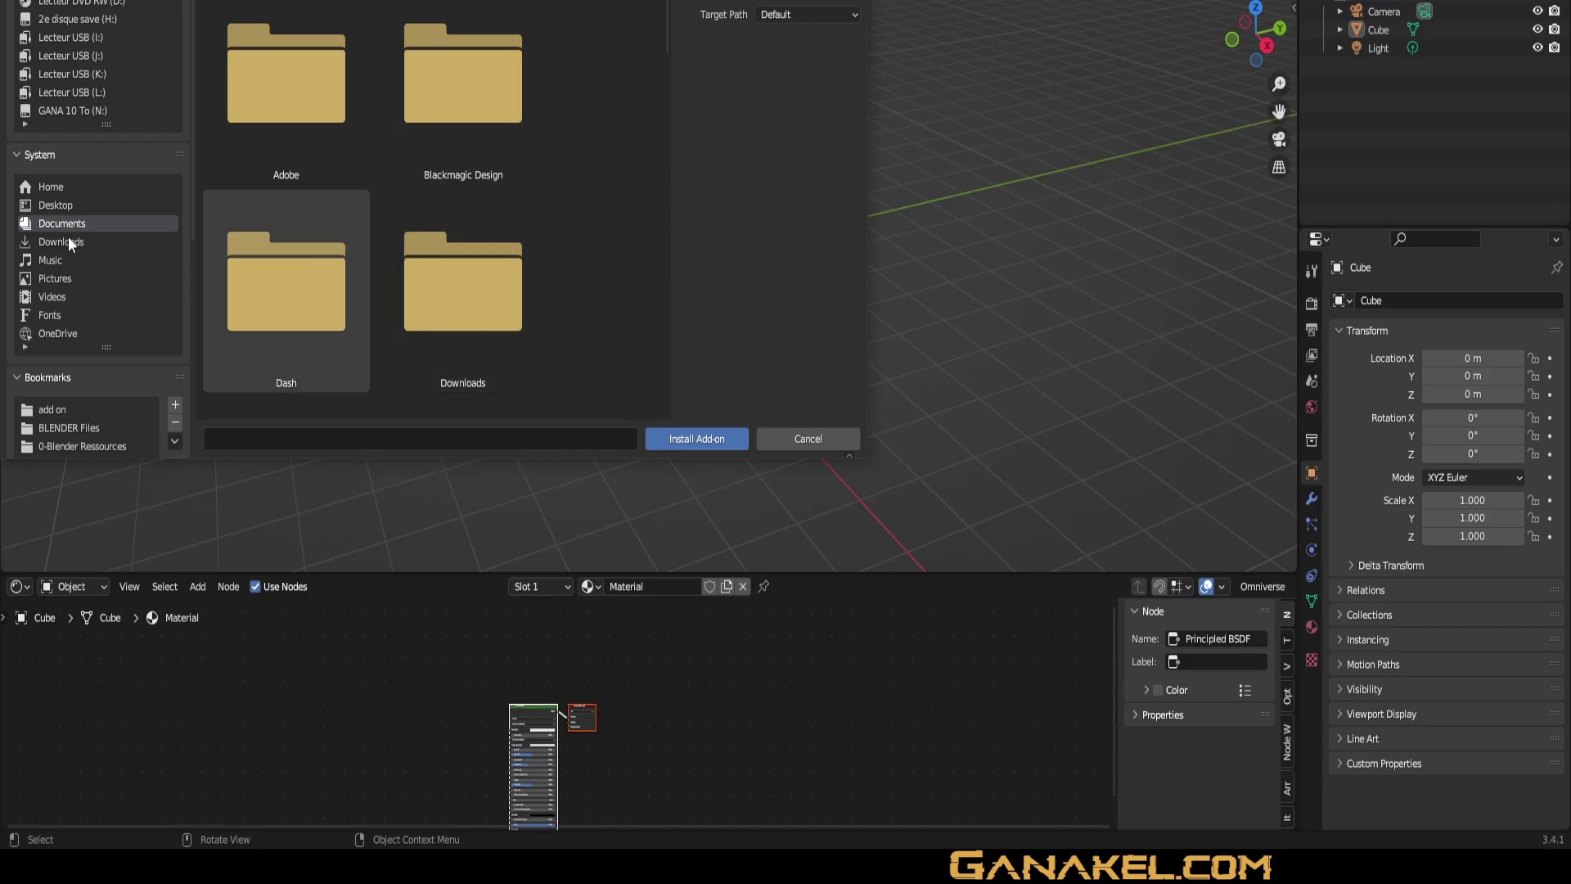
Step: Install the chosen Maps Models Importer add-on file in Blender
scroll(376, 270, down, 8)
scroll(532, 301, down, 3)
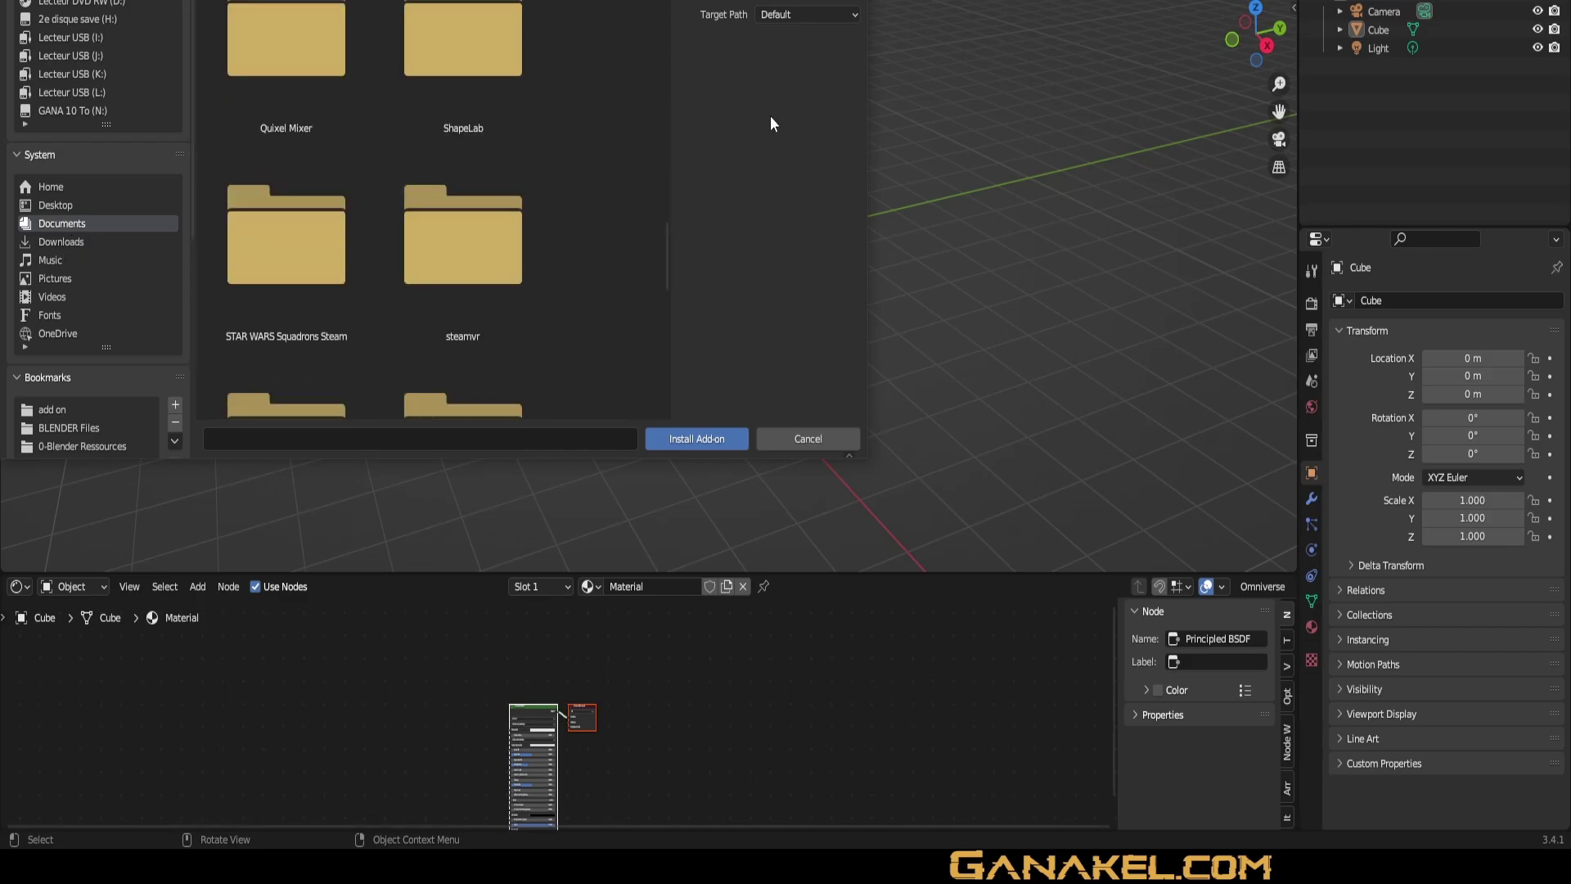
click(689, 439)
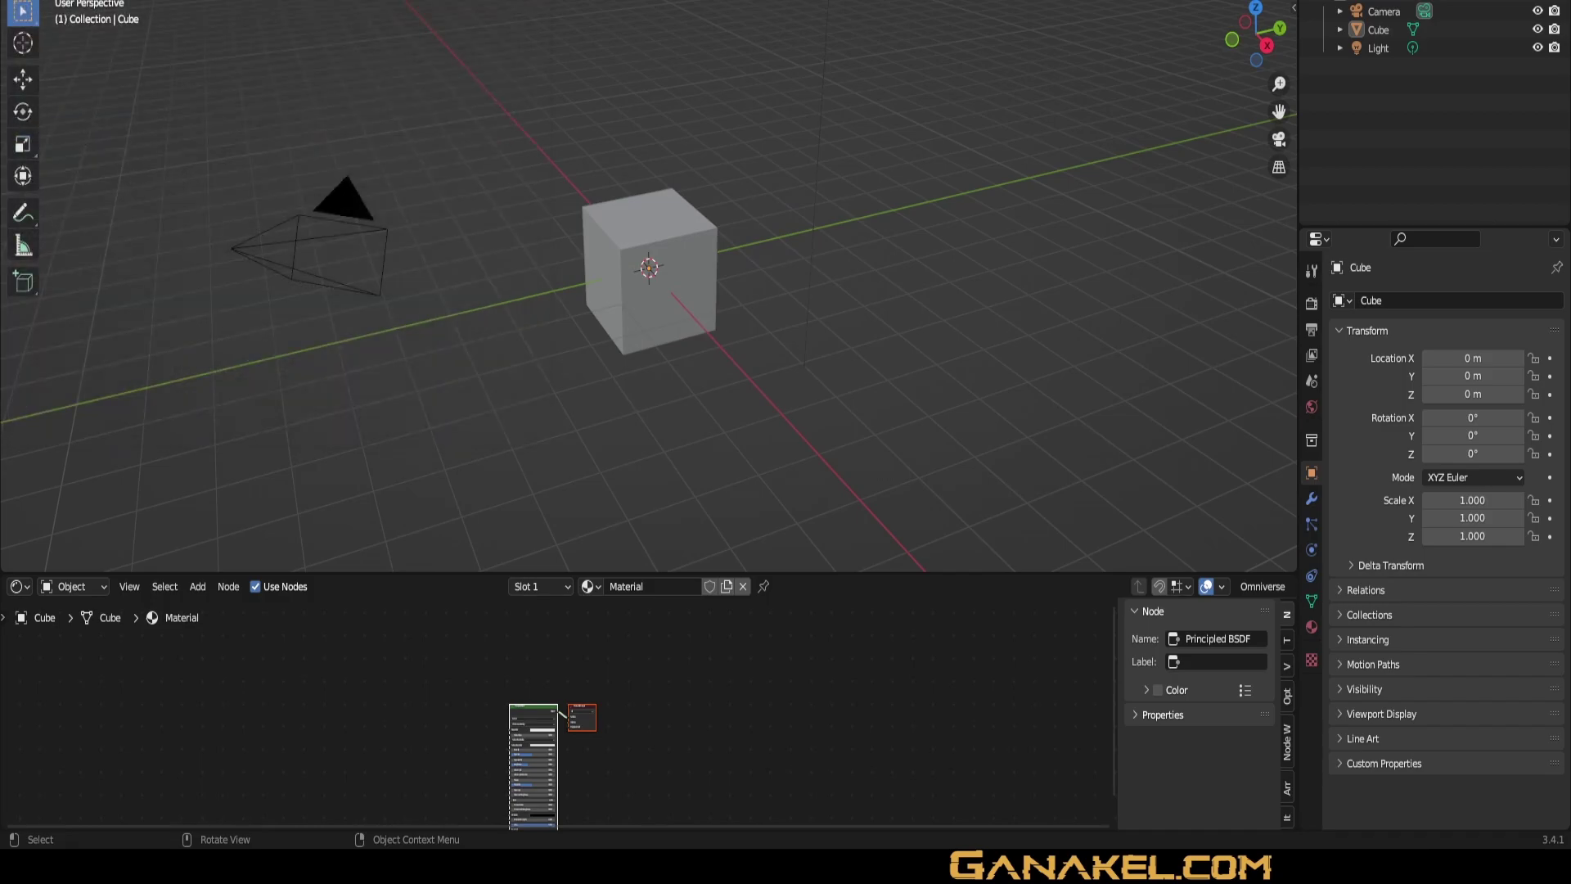
click(45, 0)
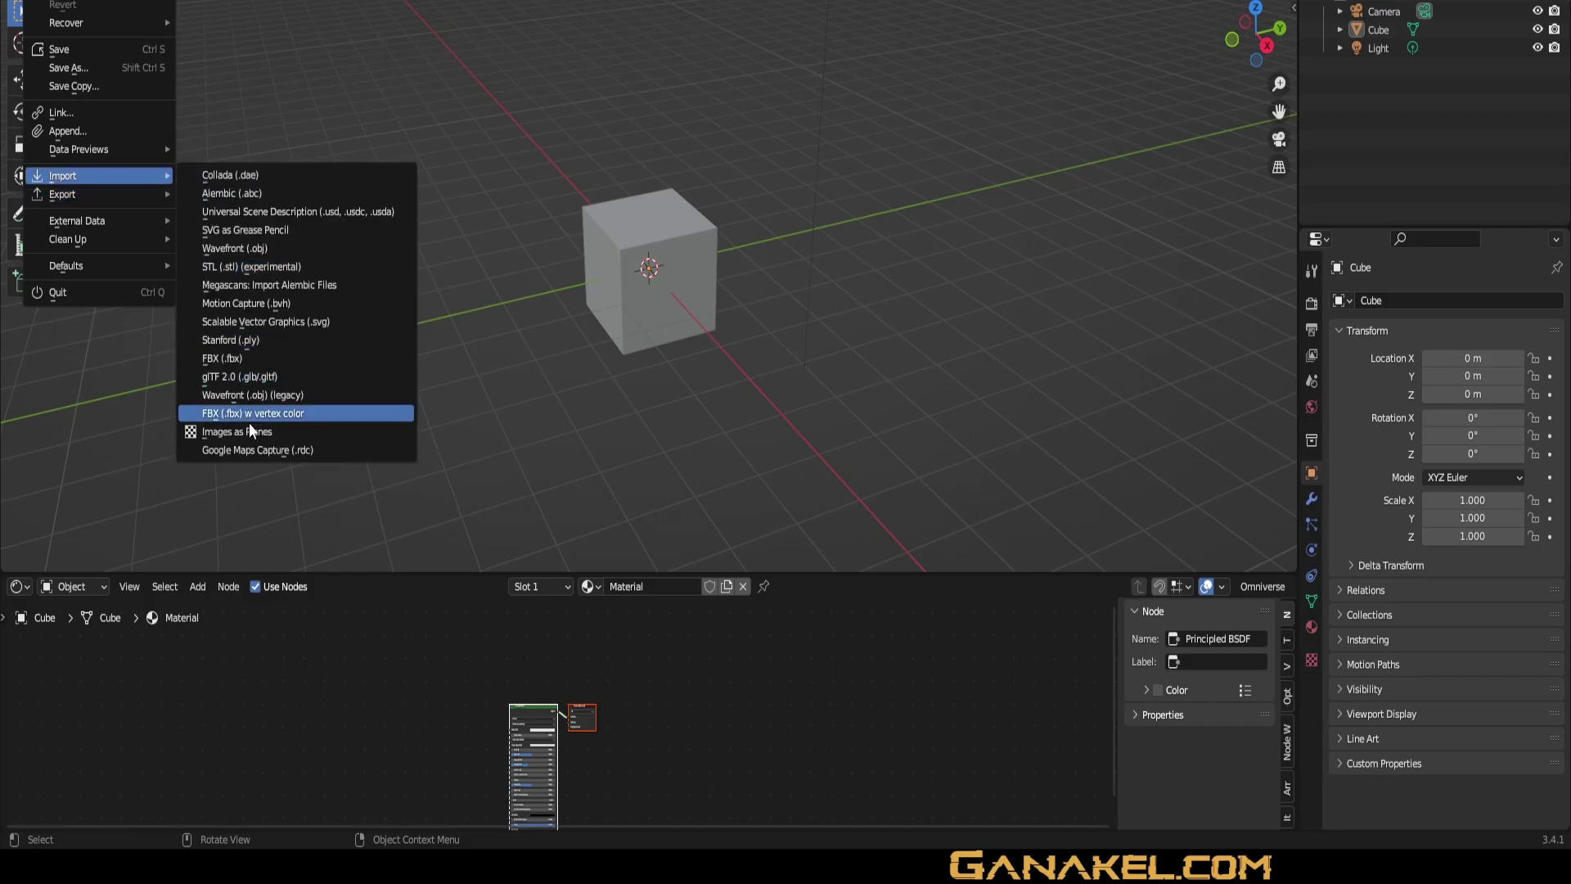
mouse_move(62, 175)
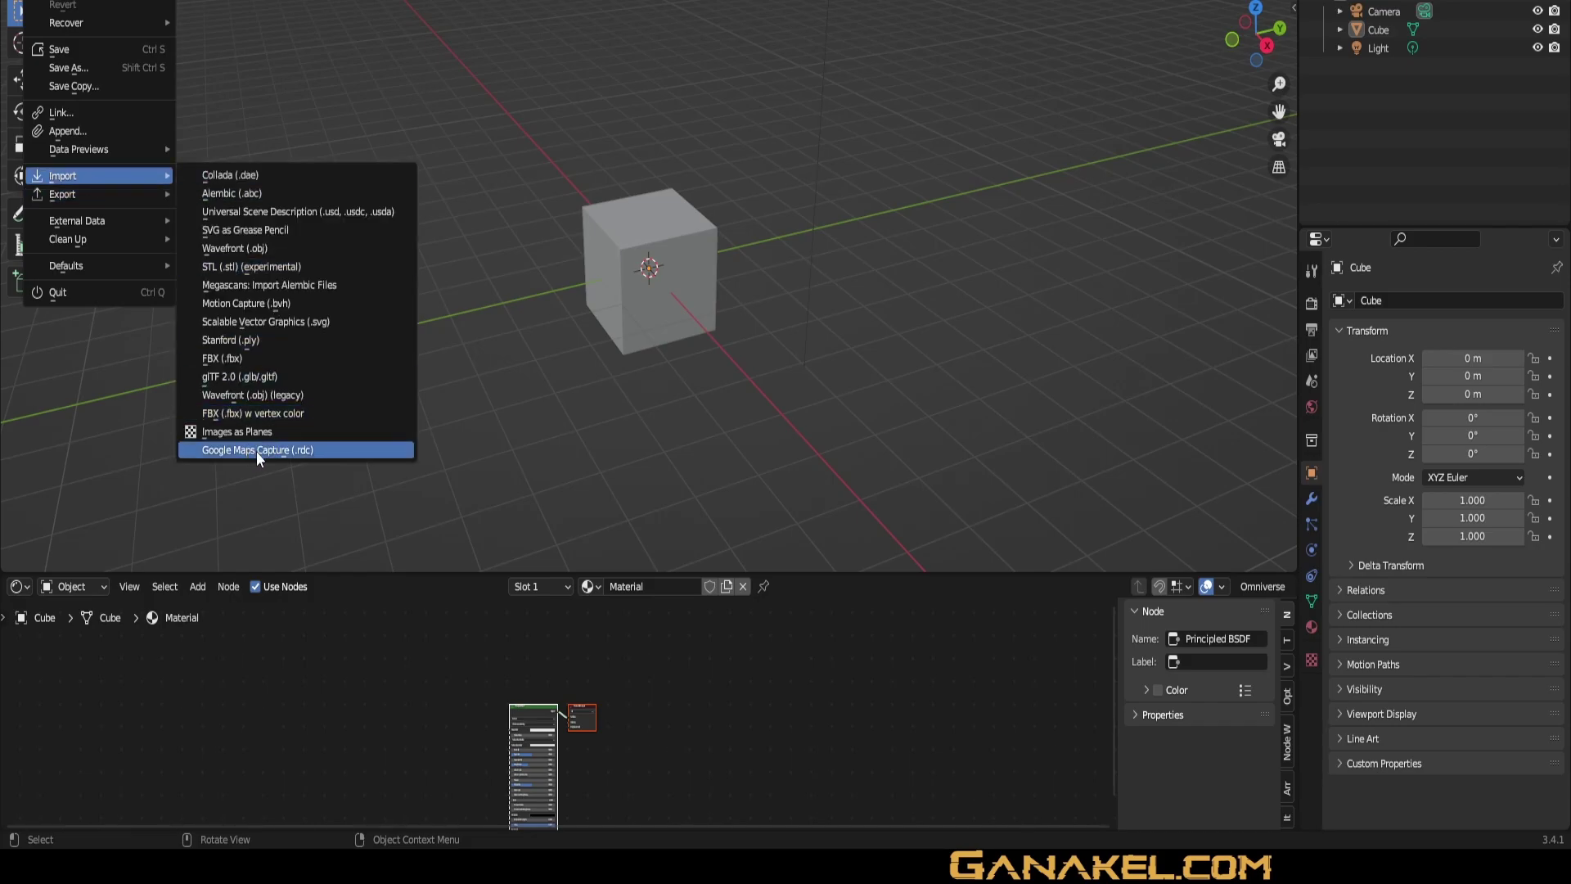
Step: Import test ville 3d1.rdc from the Desktop as a Google Maps capture
click(257, 450)
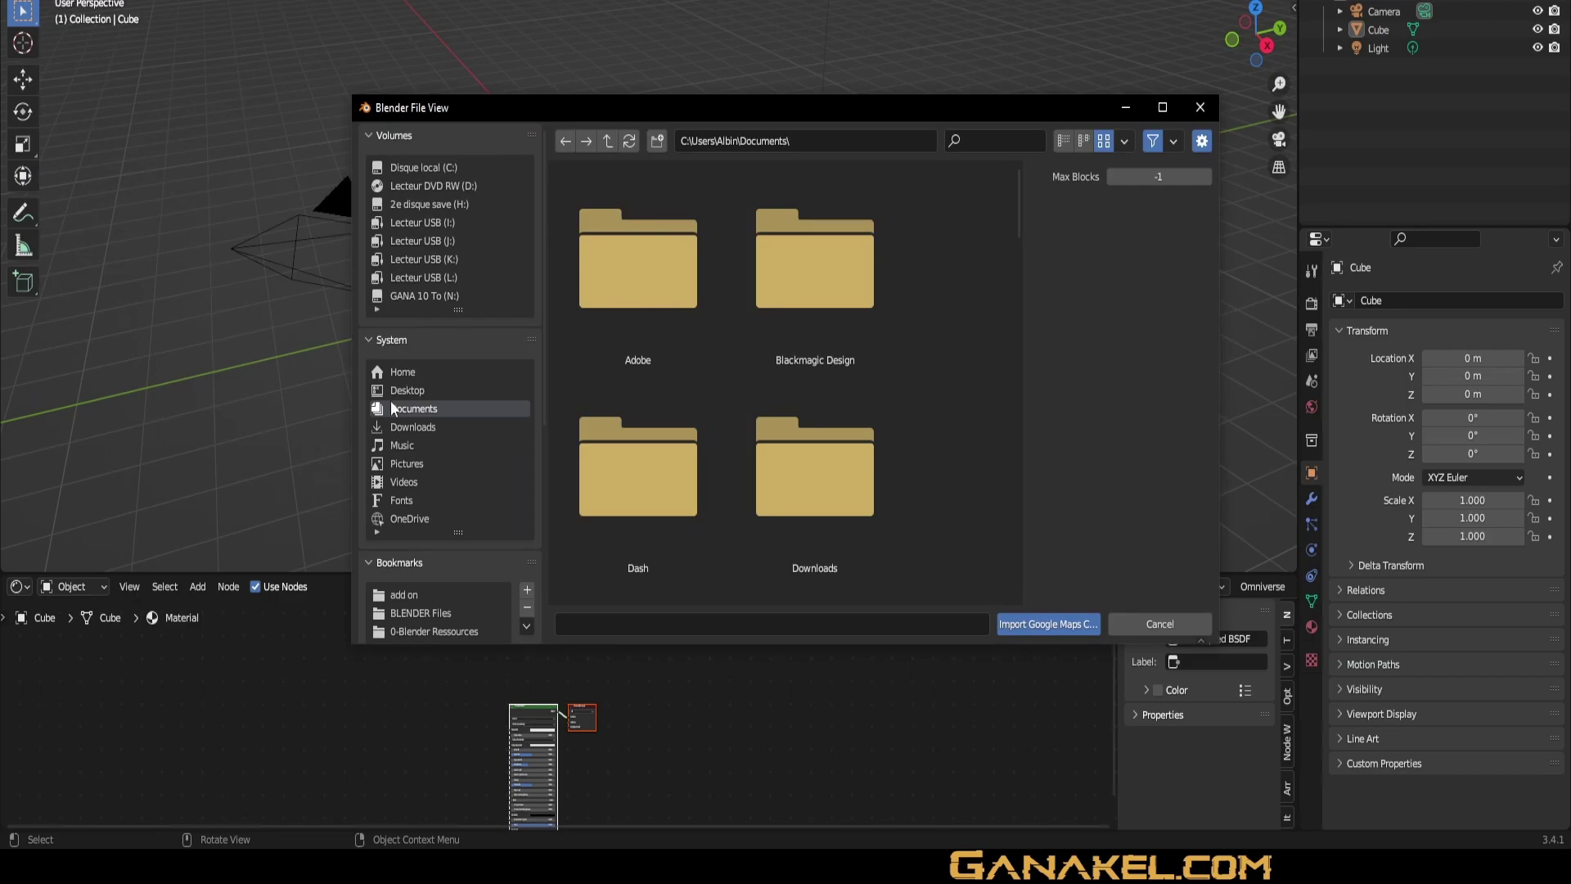
click(452, 390)
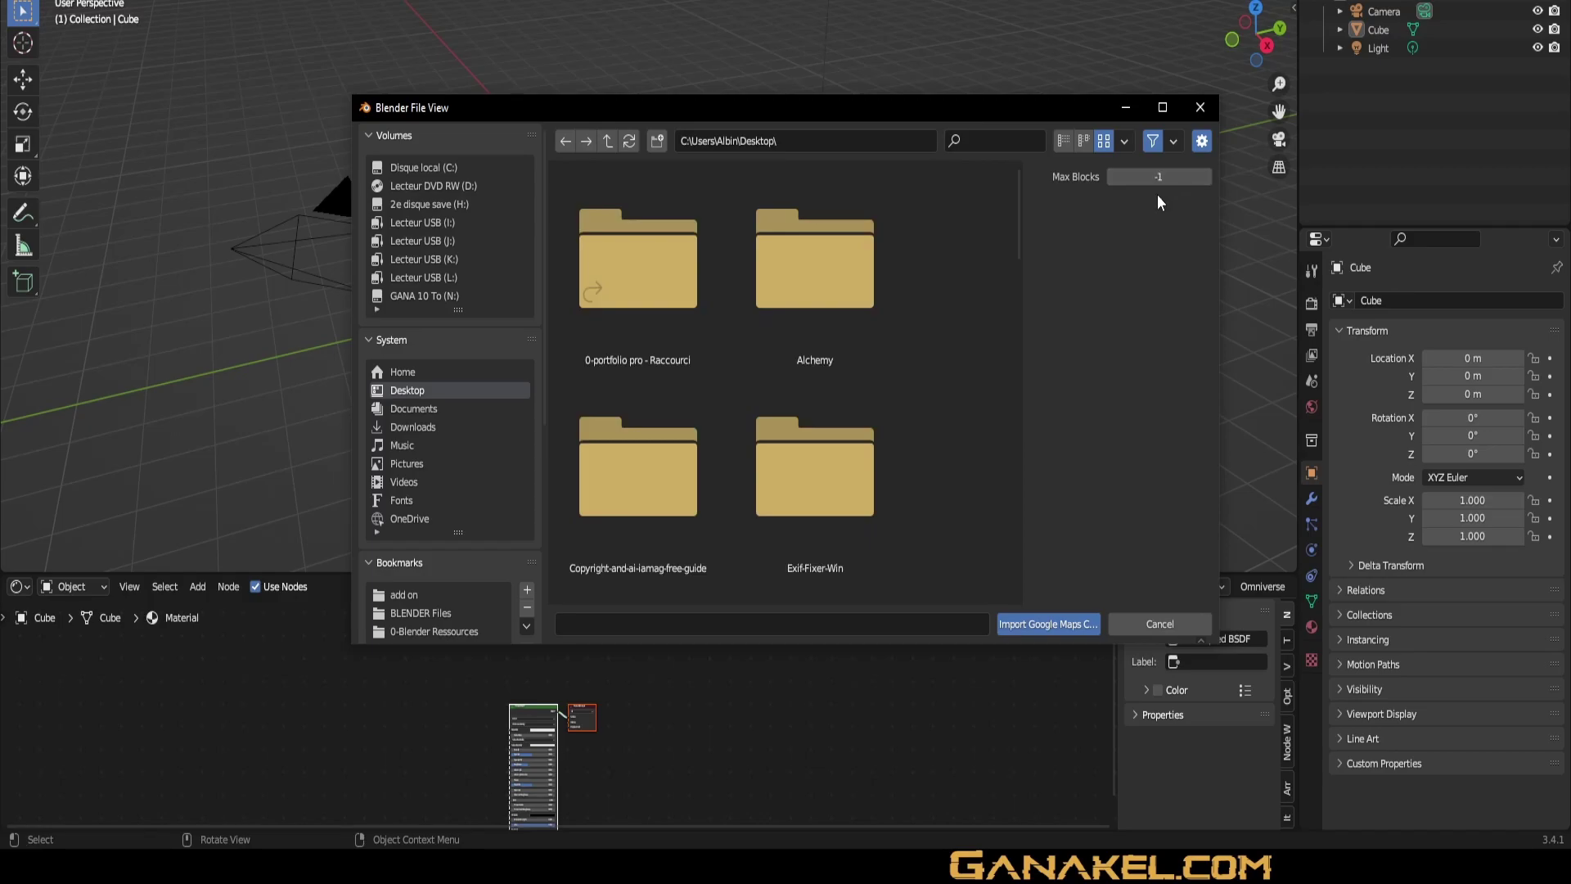
scroll(807, 440, down, 10)
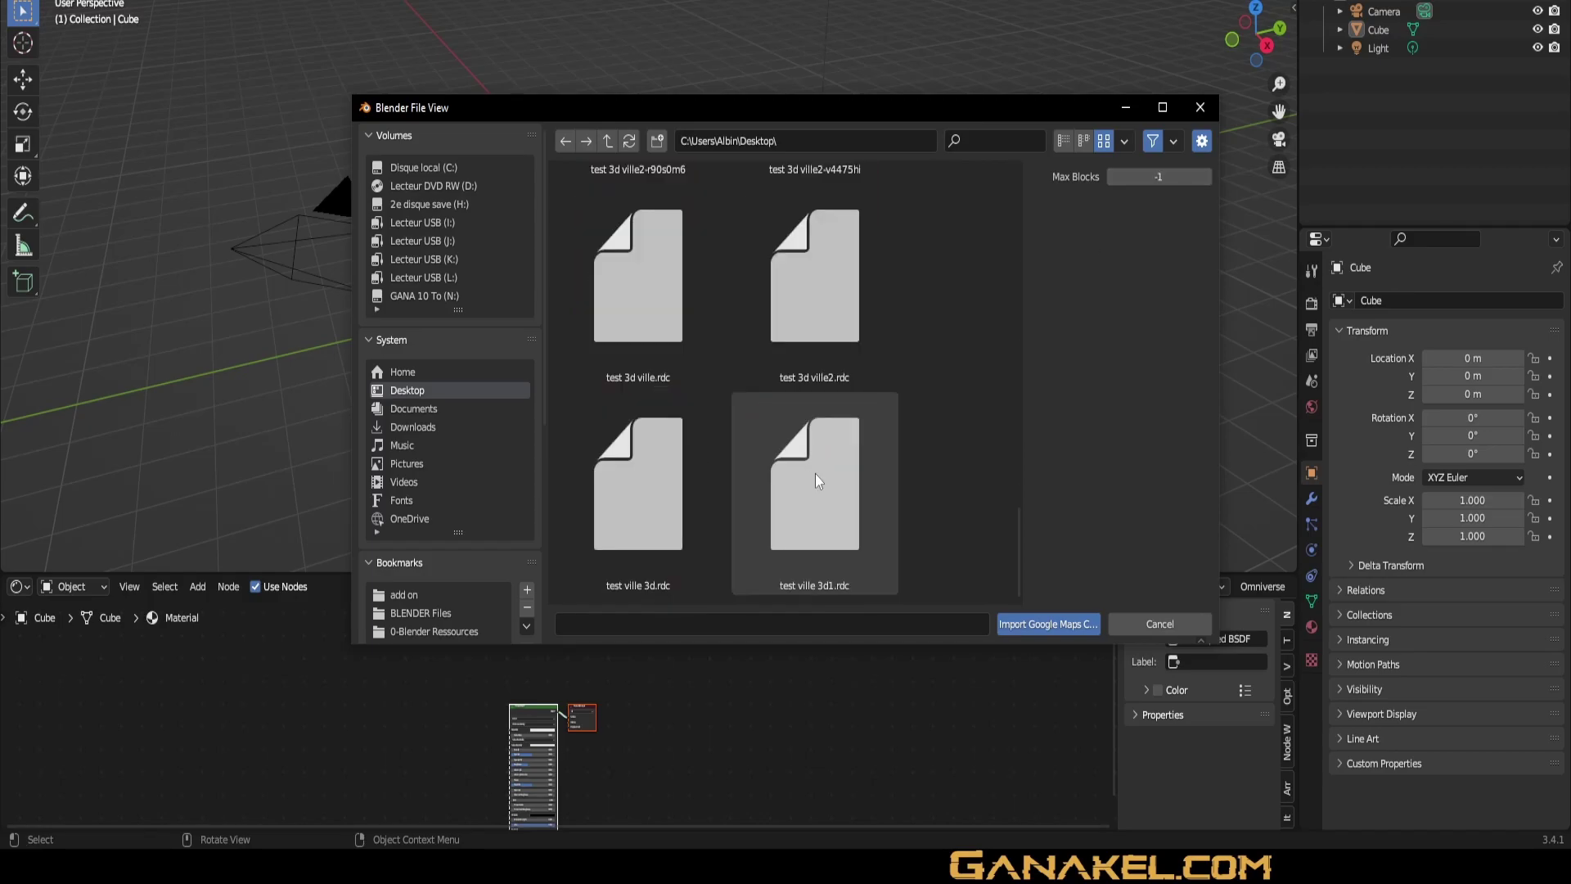
double_click(811, 546)
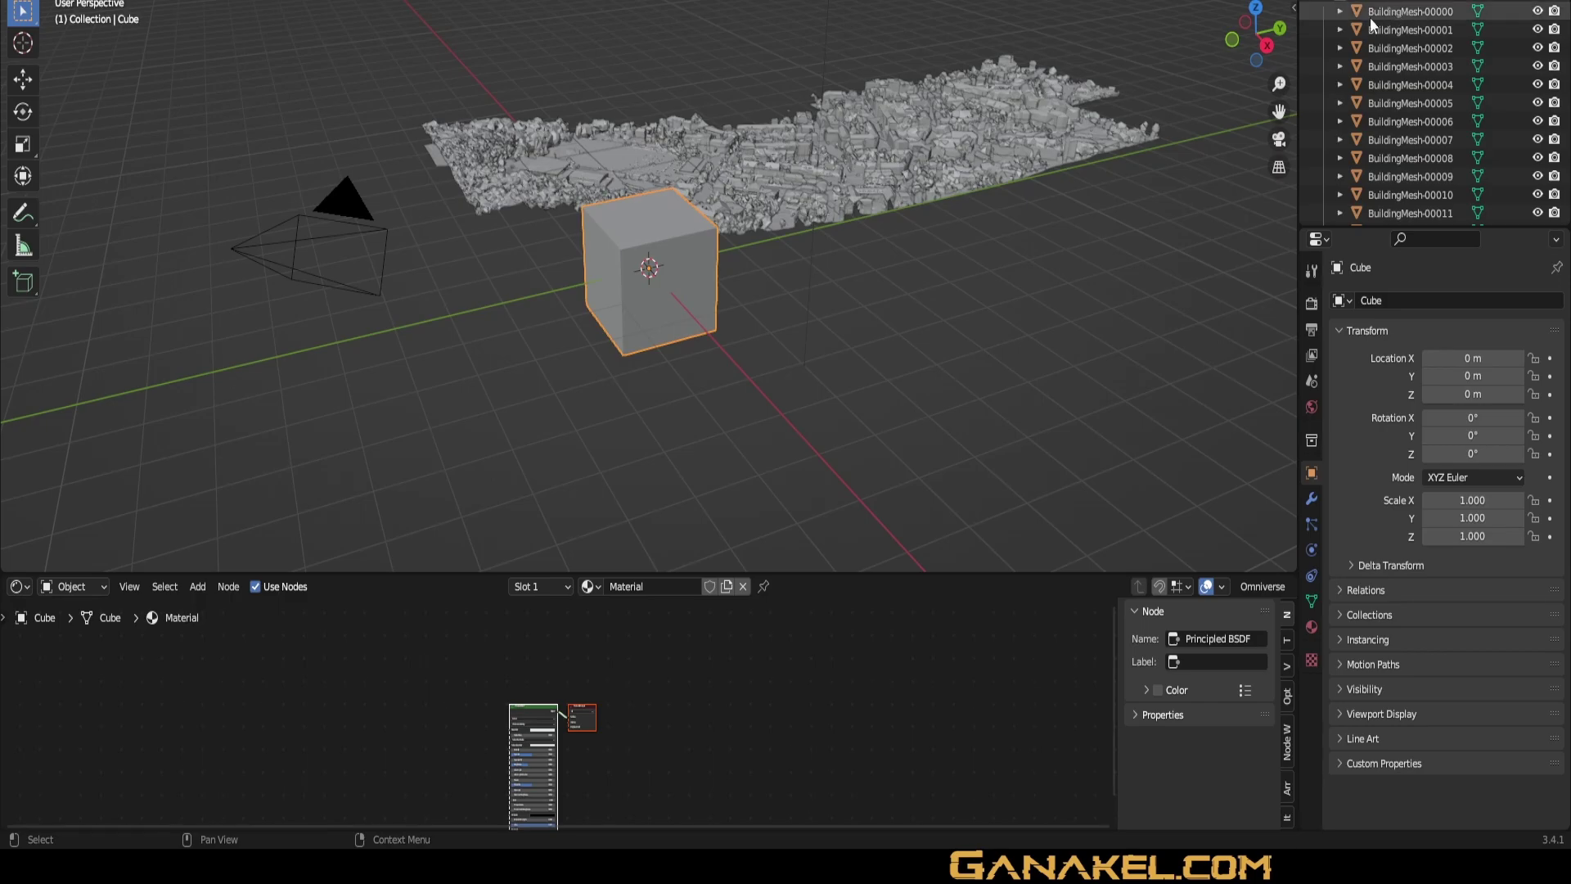
Step: Undo the city import, delete the default cube, and add a new collection
key(ctrl+z)
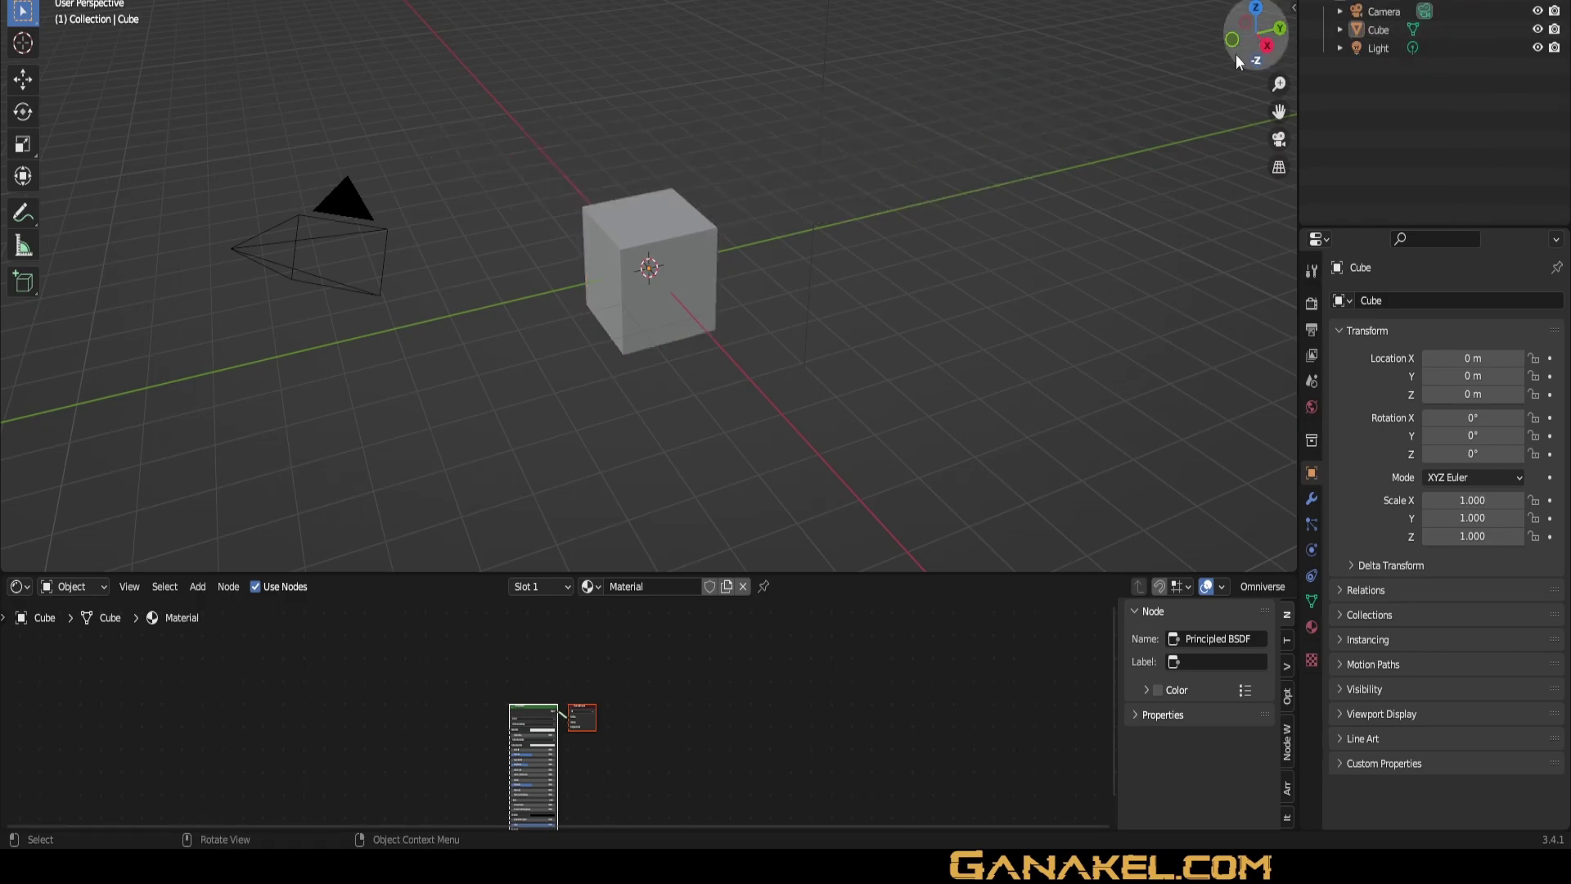
click(685, 298)
key(Delete)
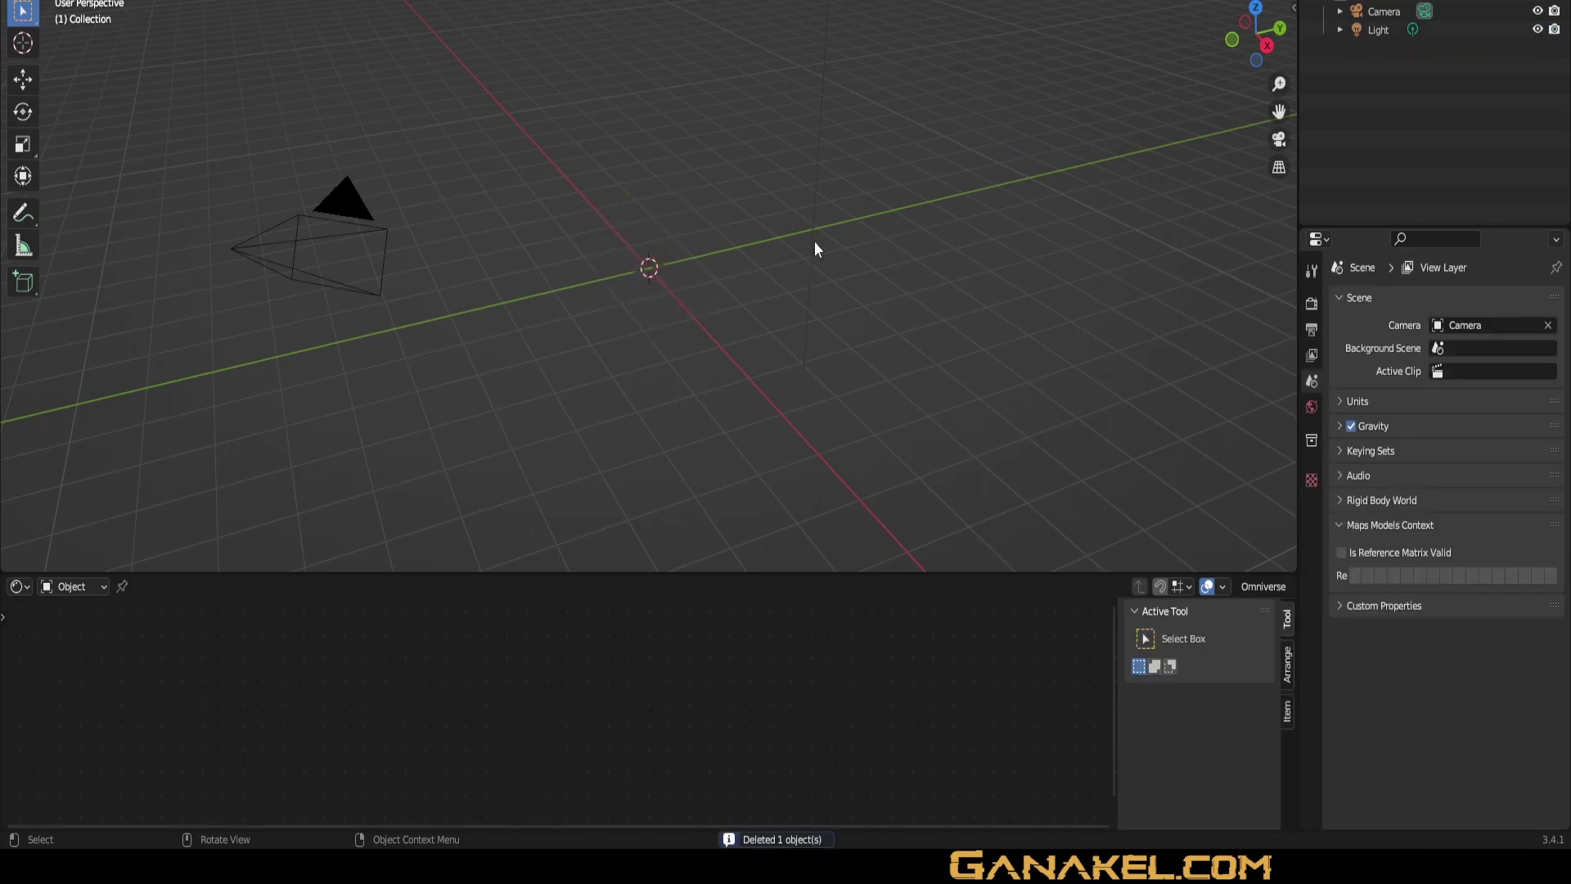
right_click(1335, 9)
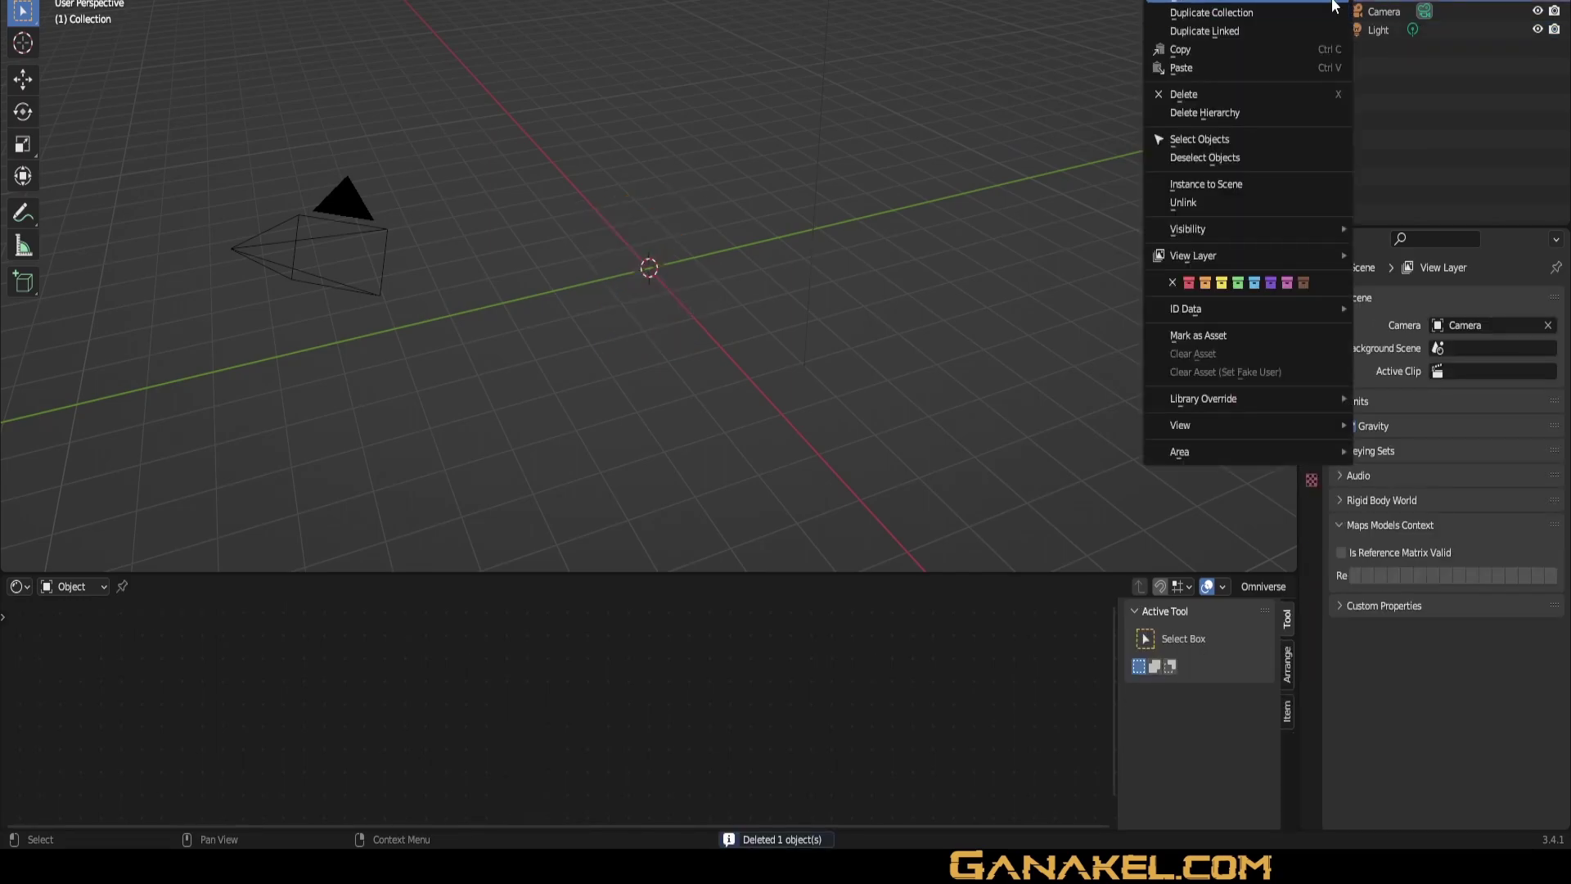
click(1336, 5)
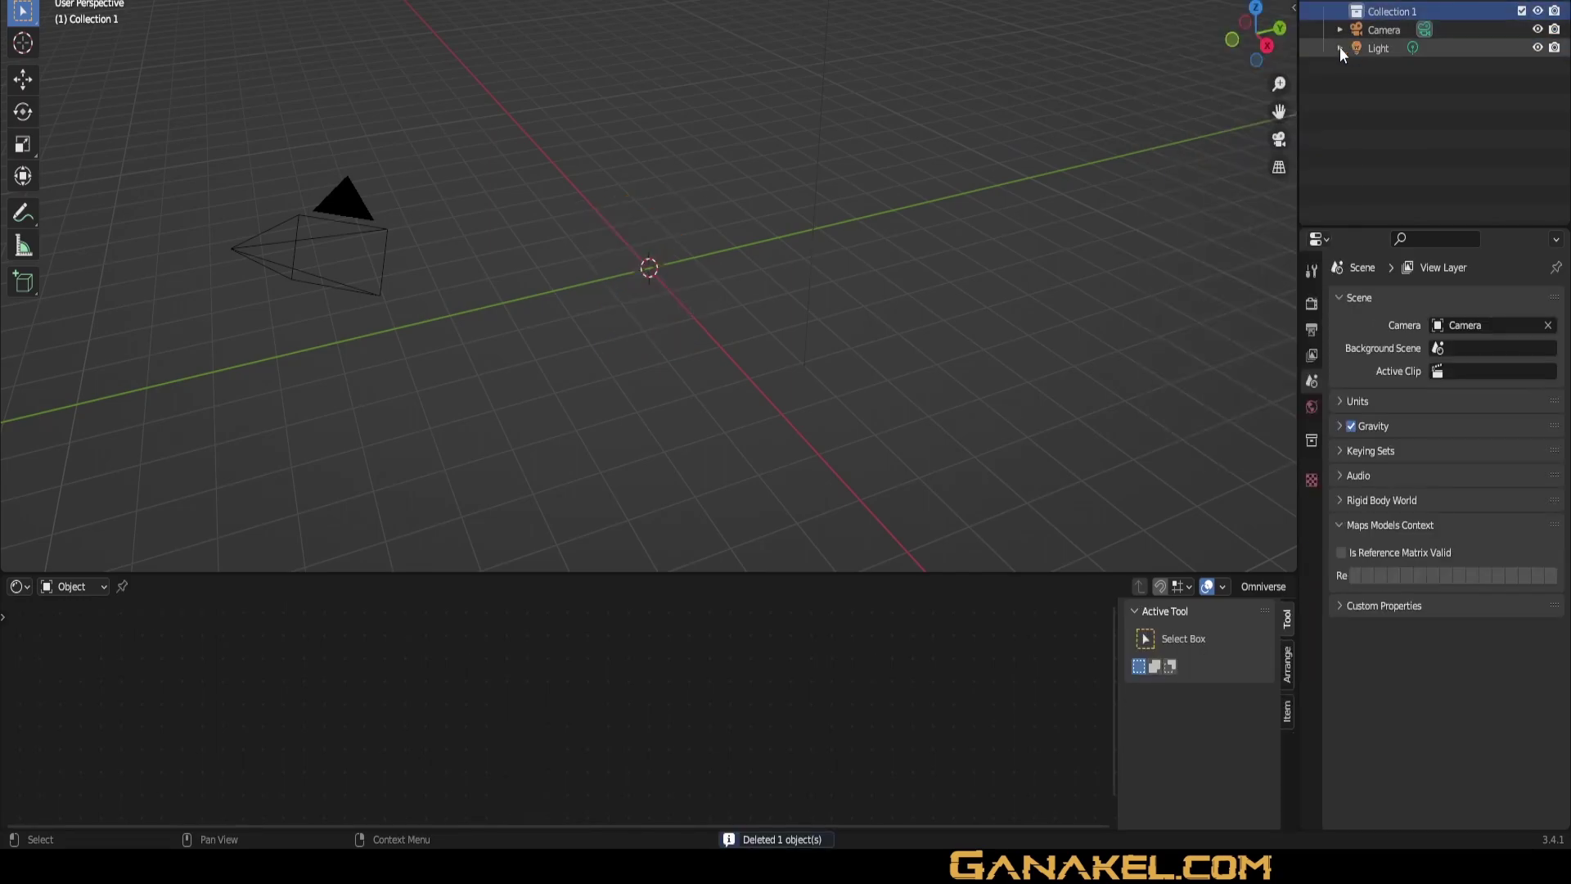
Step: Re-import the test ville 3d1.rdc Google Maps capture into the scene
click(33, 2)
mouse_move(64, 177)
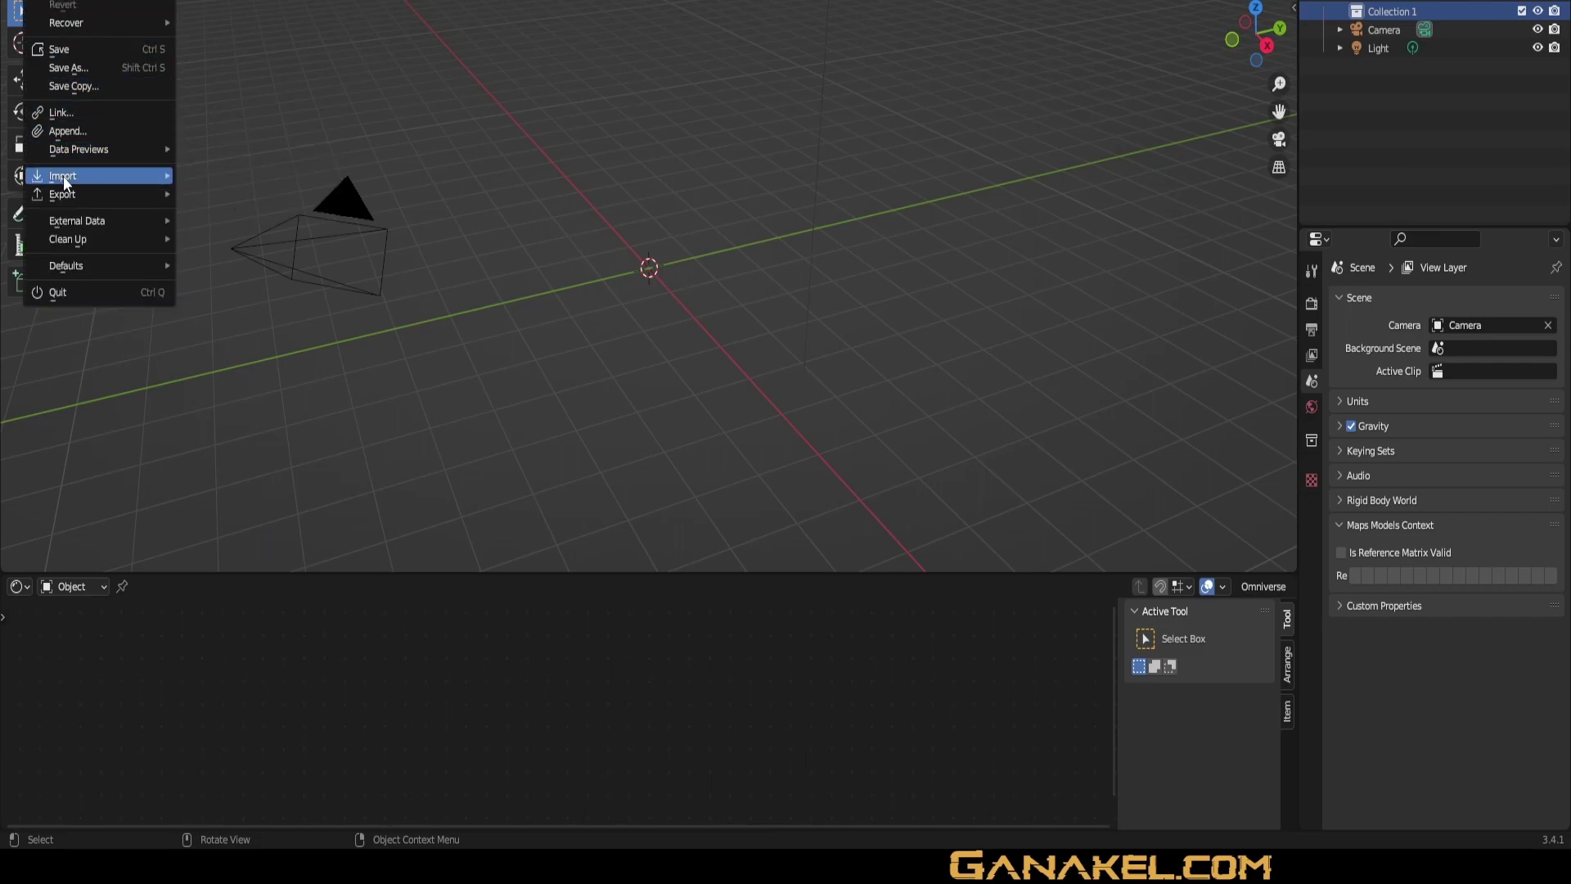
click(295, 451)
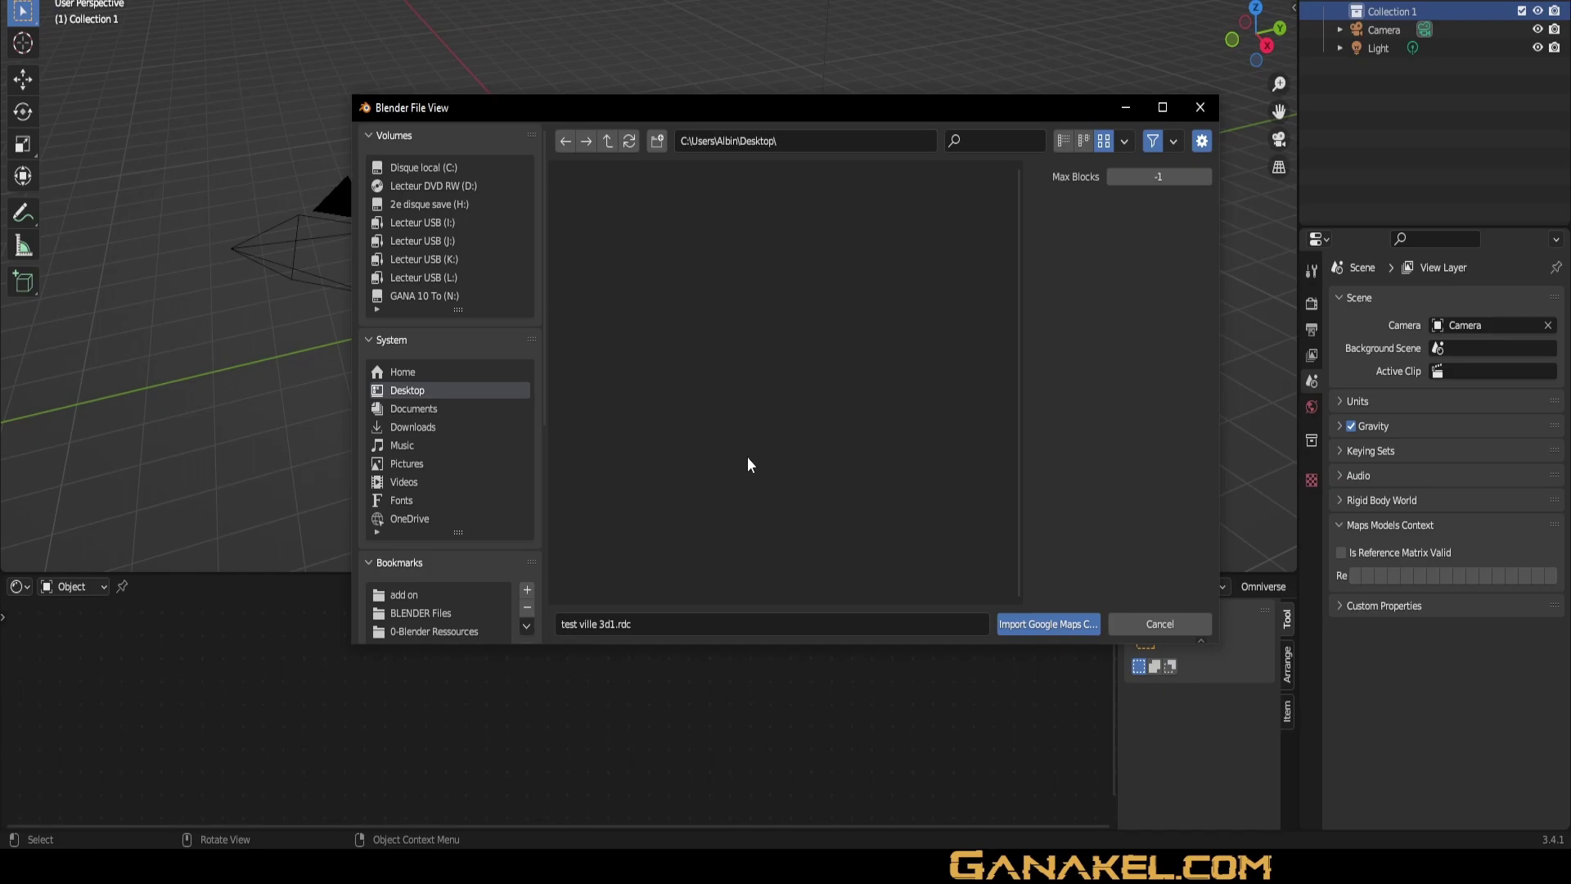
click(1031, 624)
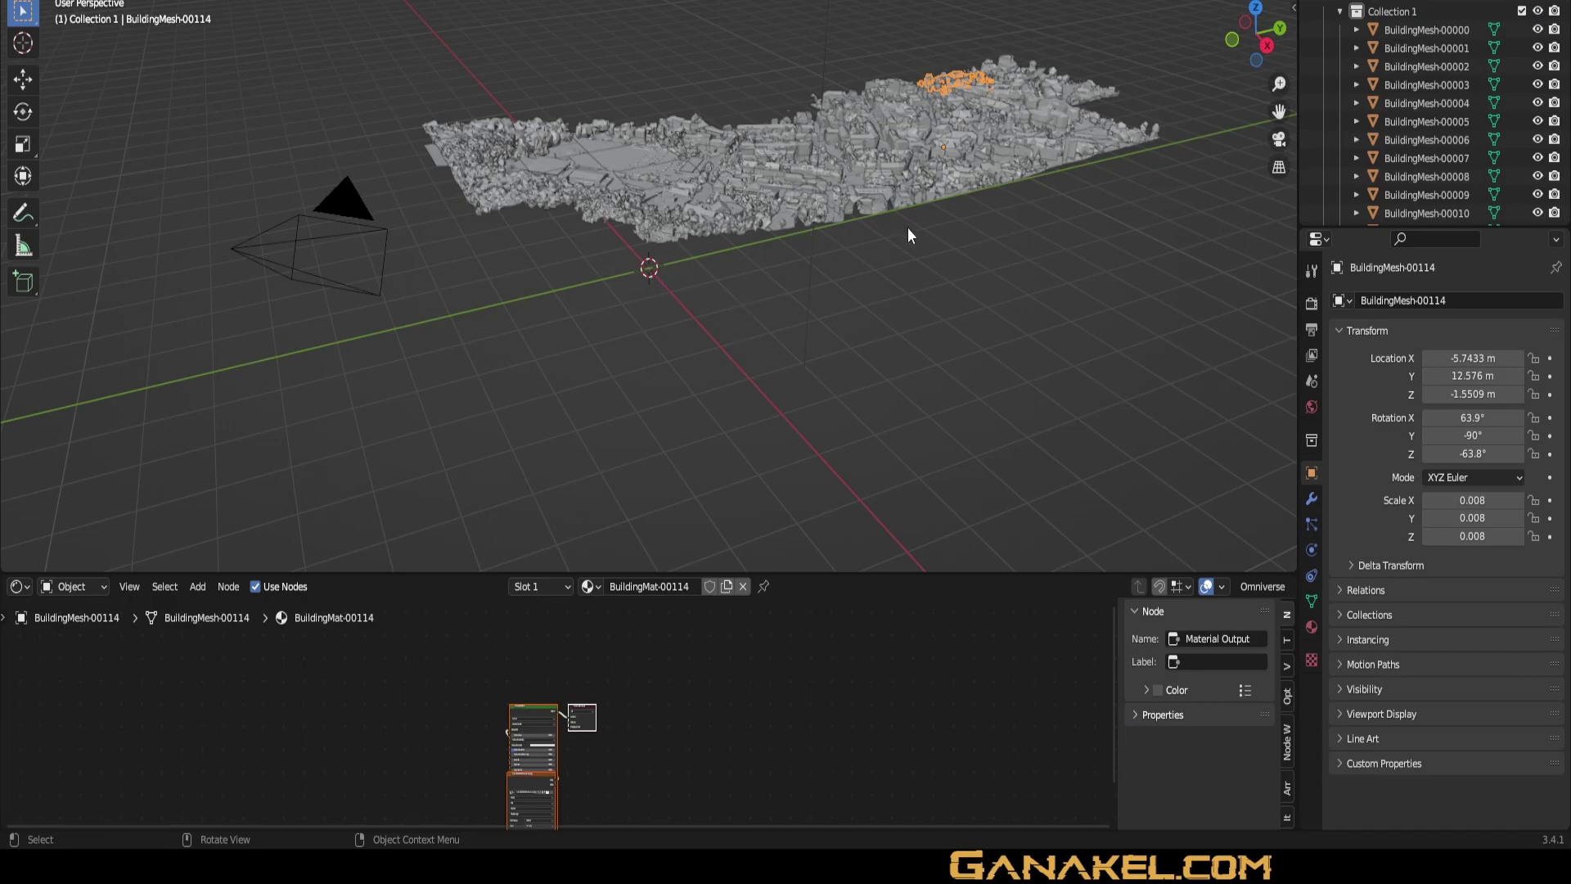
Step: Zoom in on the city, select BuildingMesh-00045, and switch to Material Preview shading
drag(1279, 111, 1214, 346)
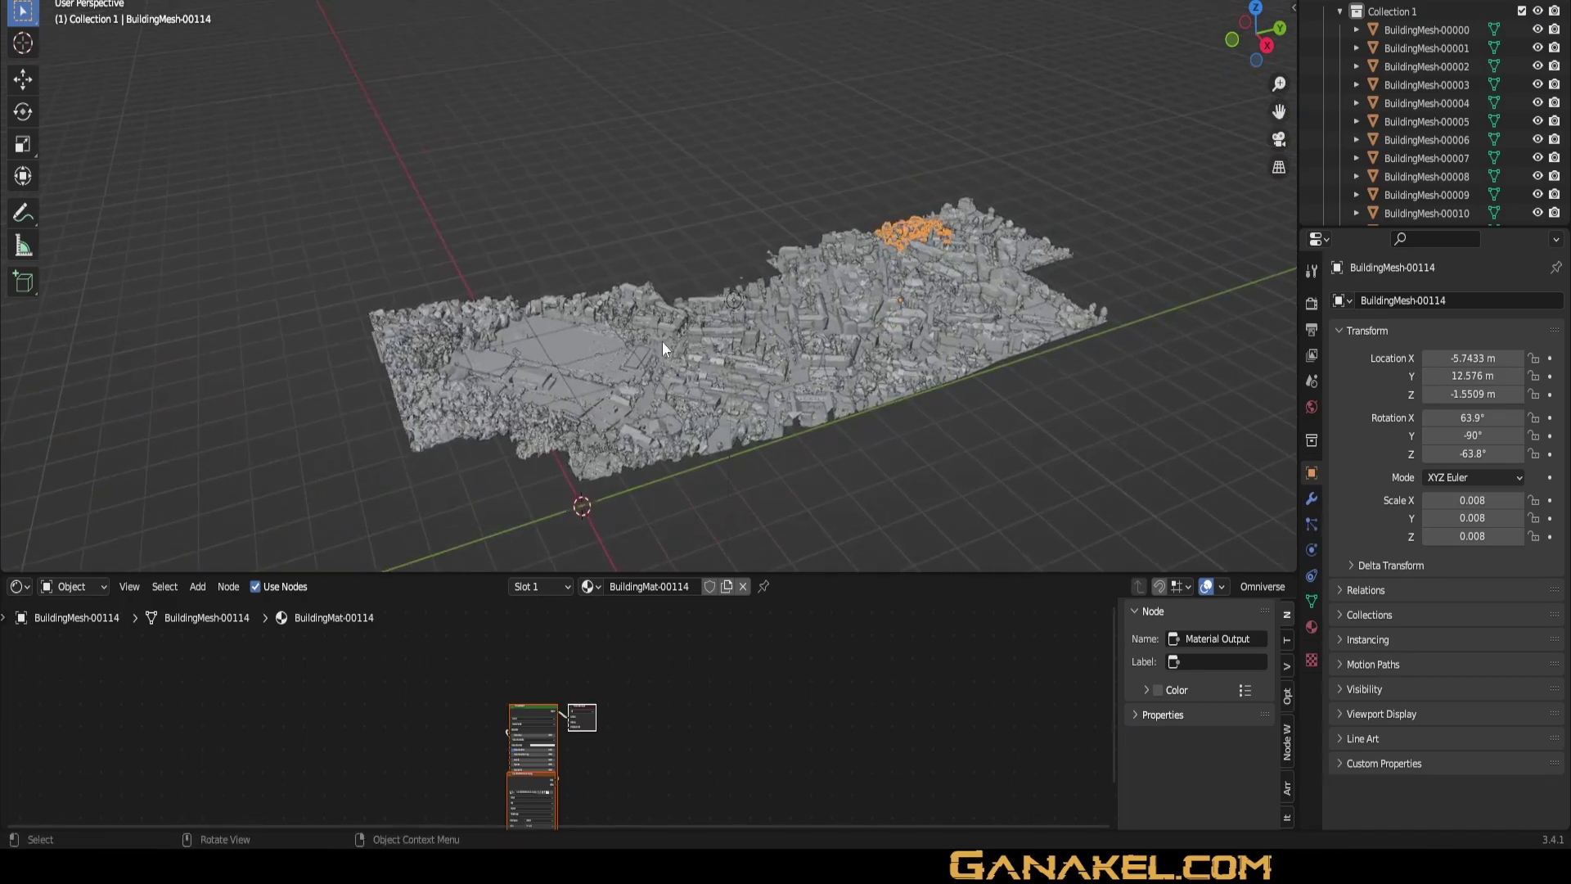
middle_drag(662, 341, 826, 378)
scroll(817, 373, up, 5)
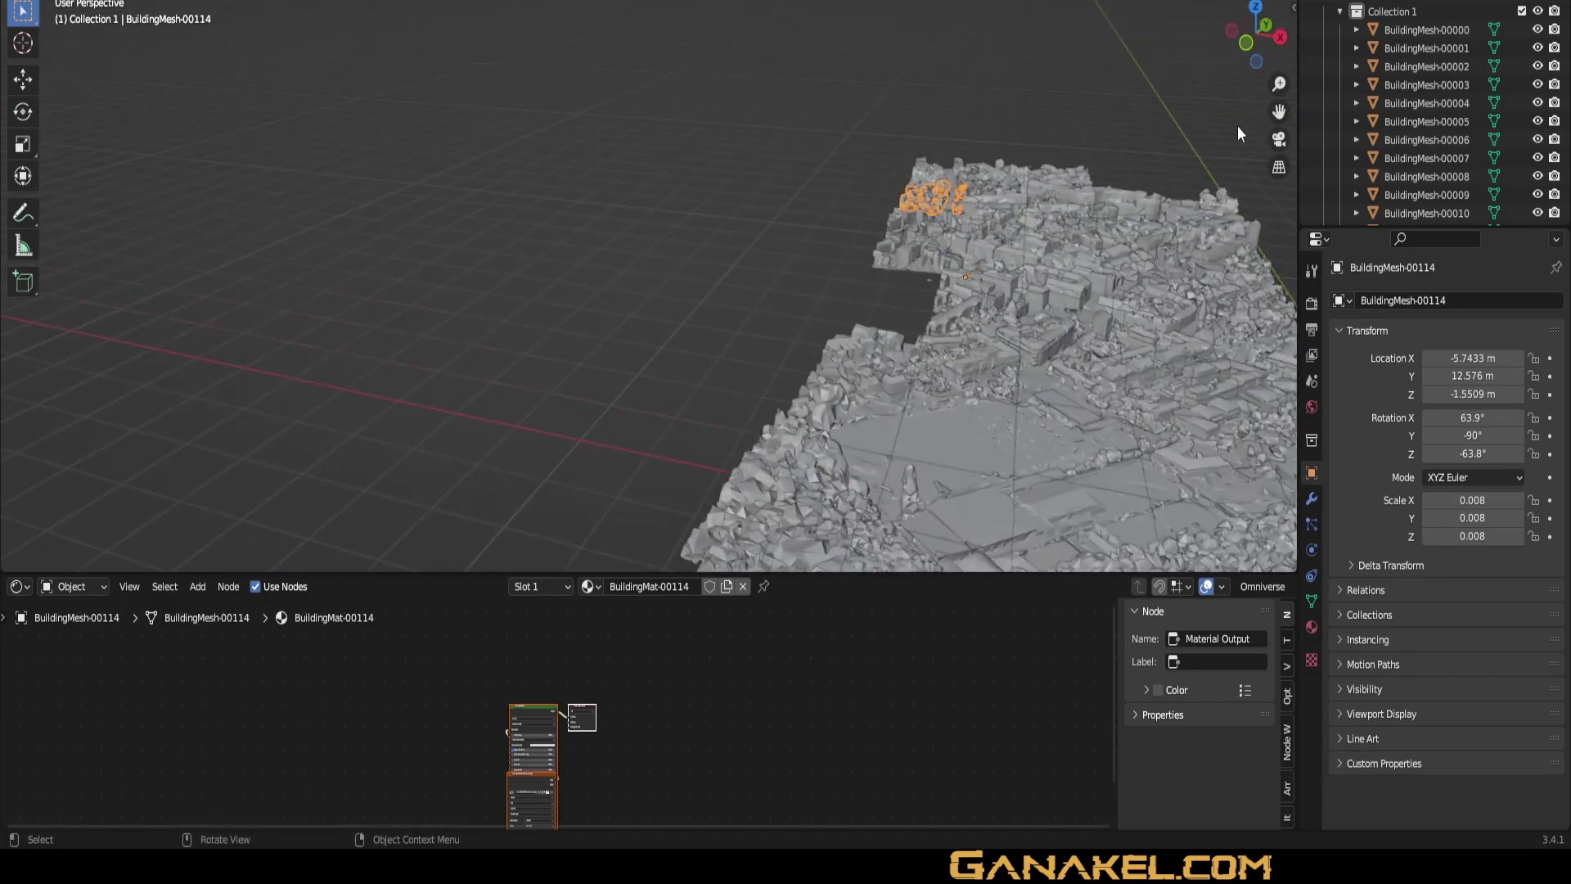
drag(1279, 111, 1077, 287)
click(1024, 315)
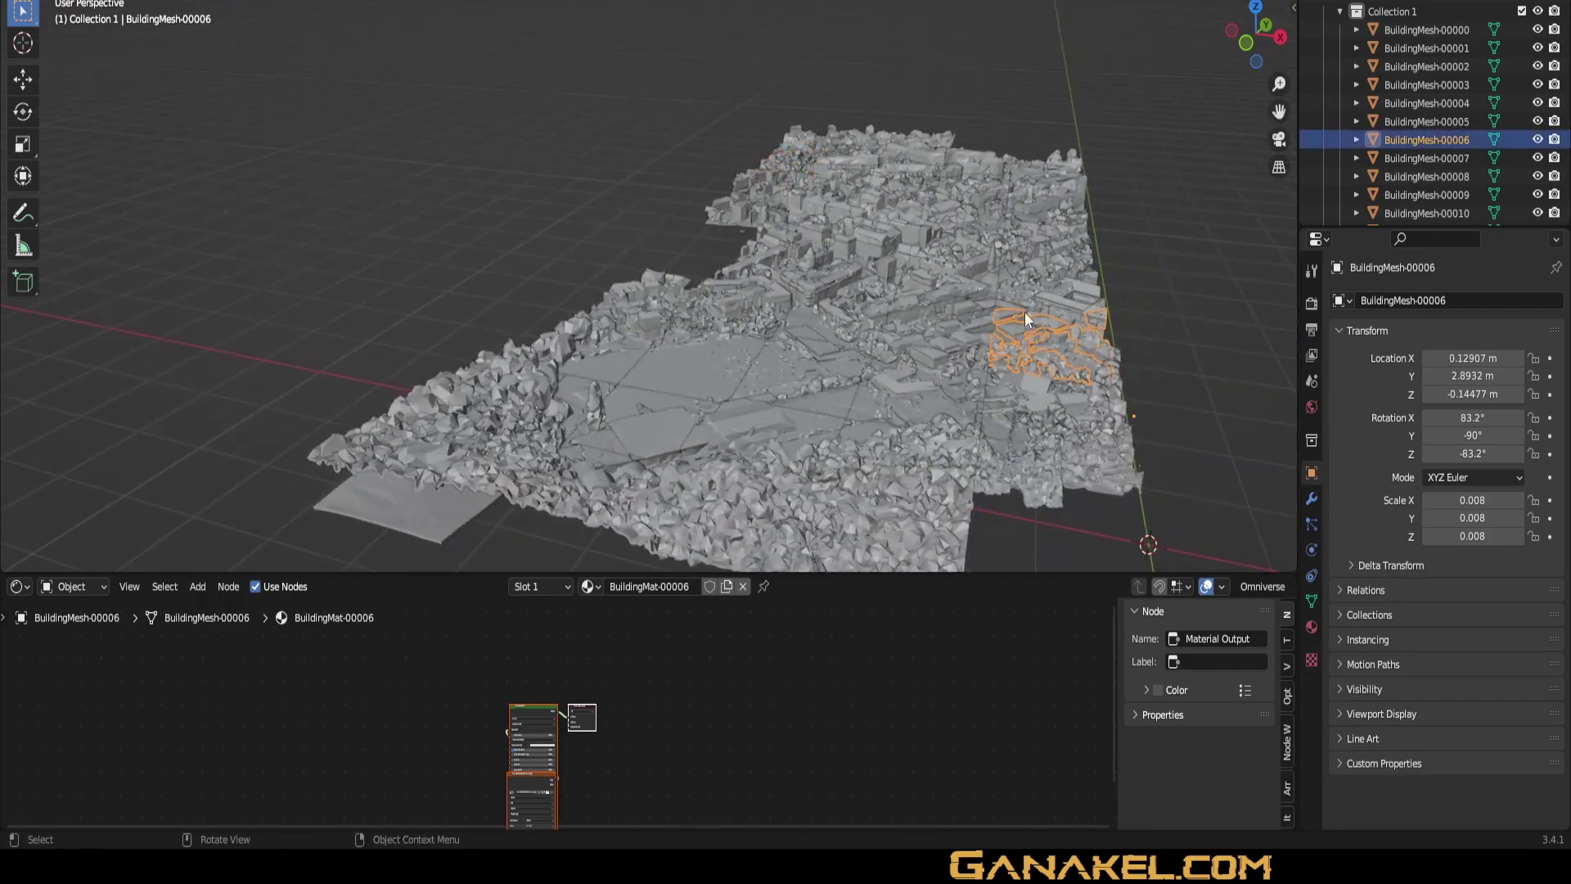
click(833, 383)
click(668, 370)
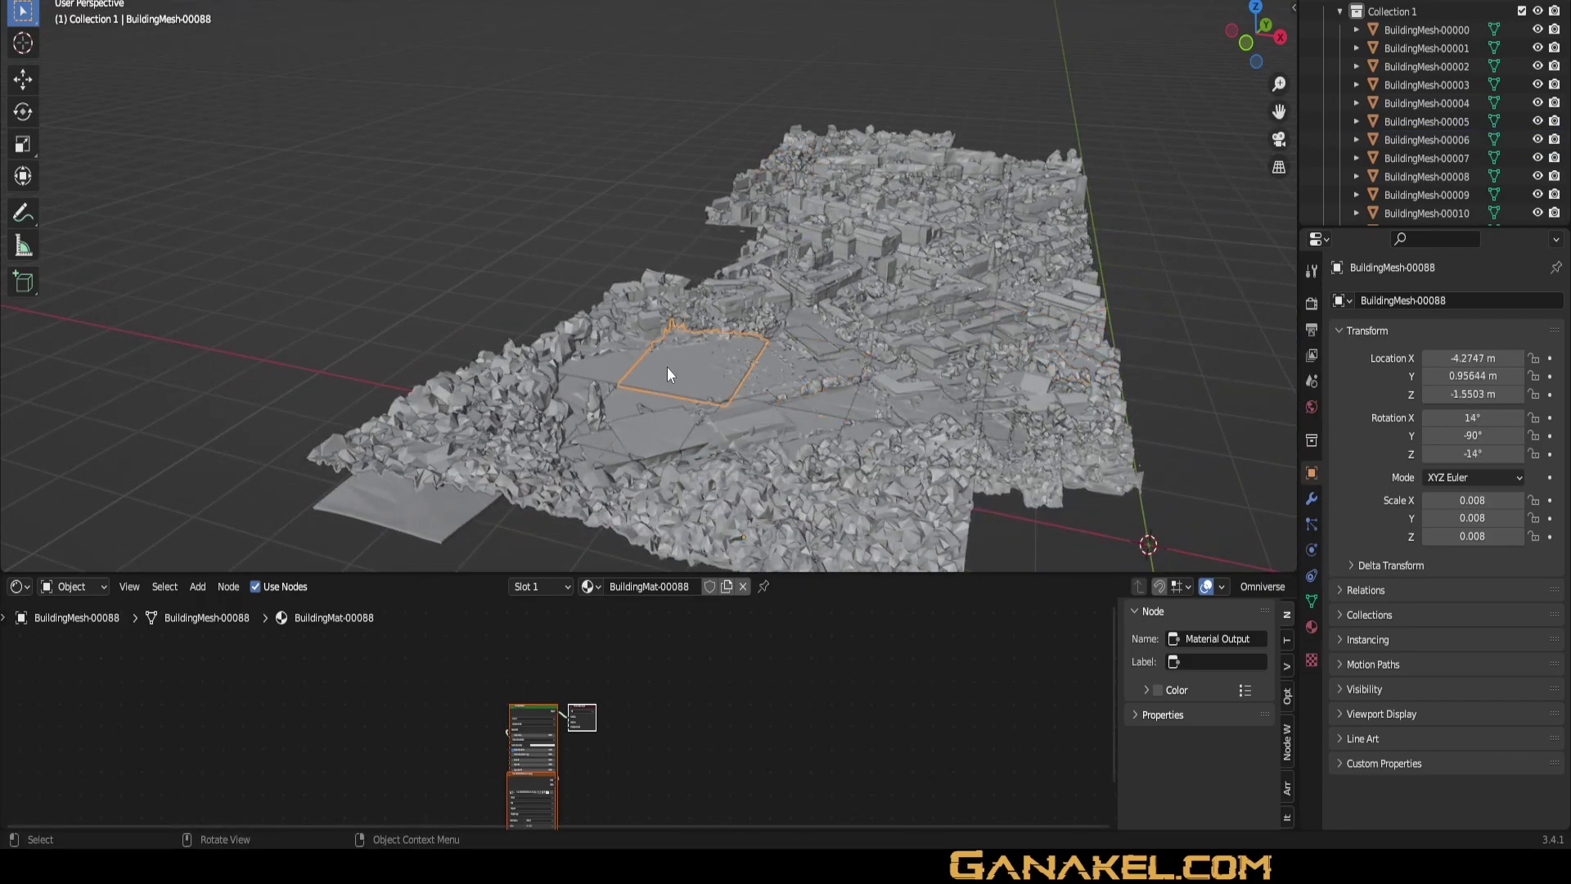
click(574, 426)
click(782, 478)
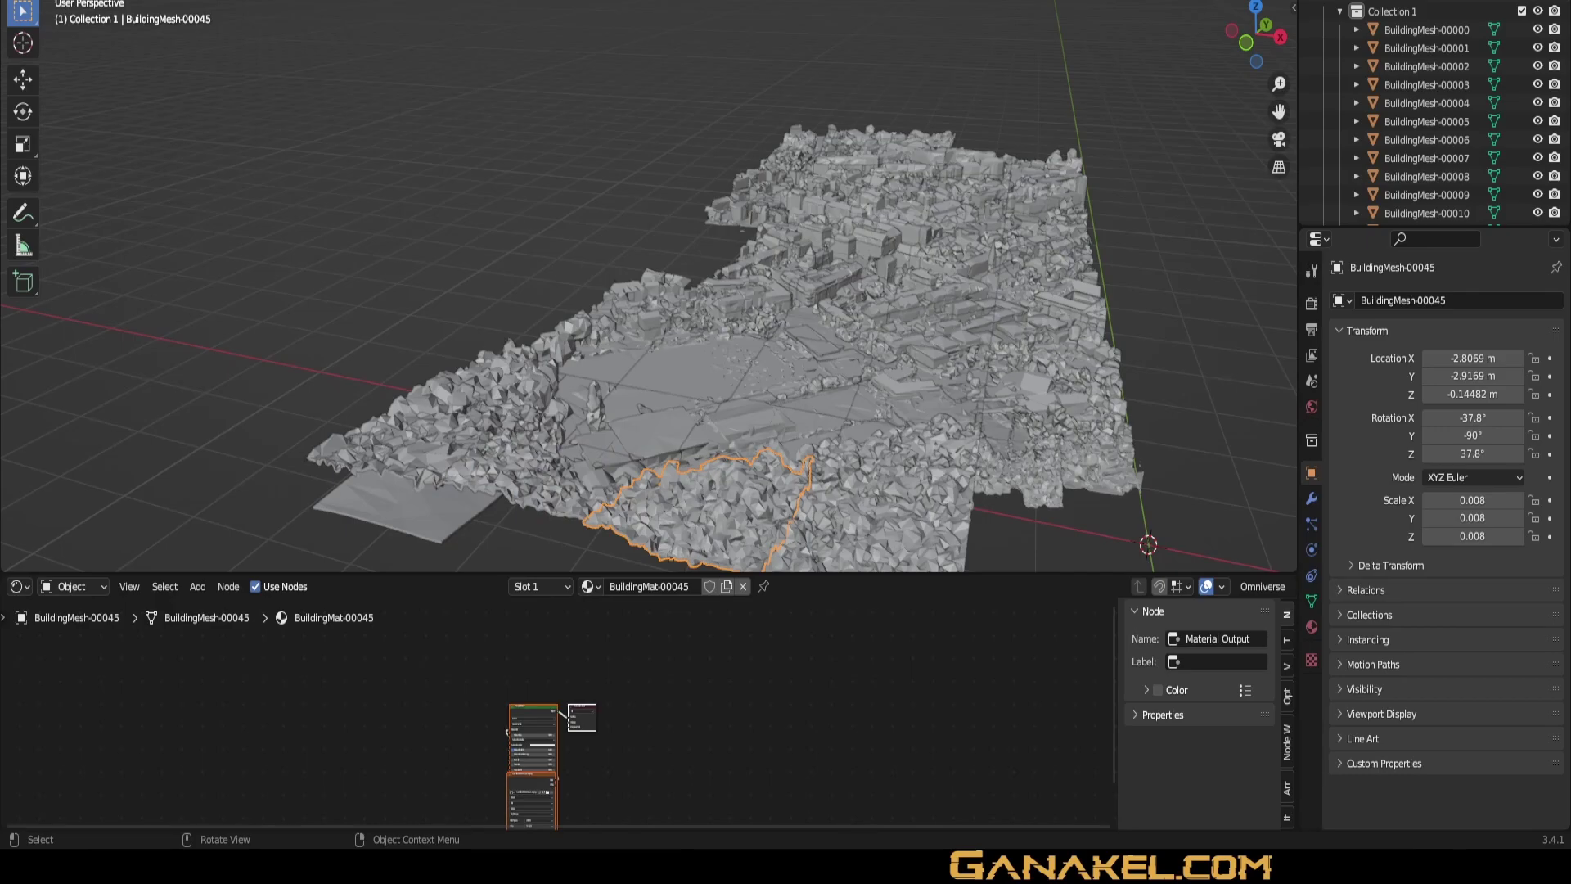
key(z)
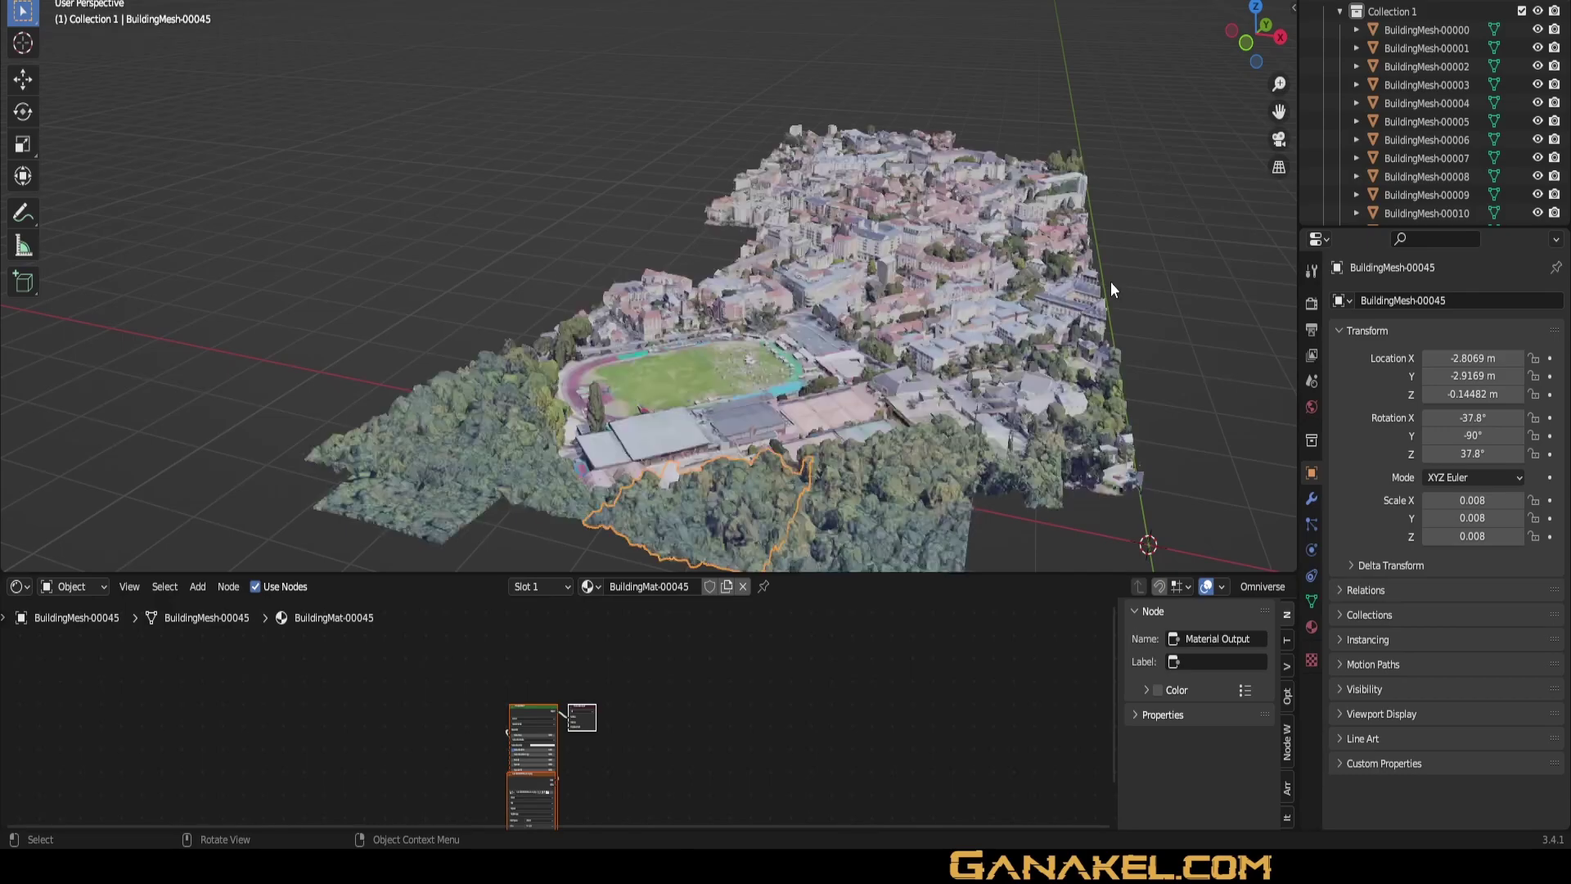
drag(1284, 109, 469, 810)
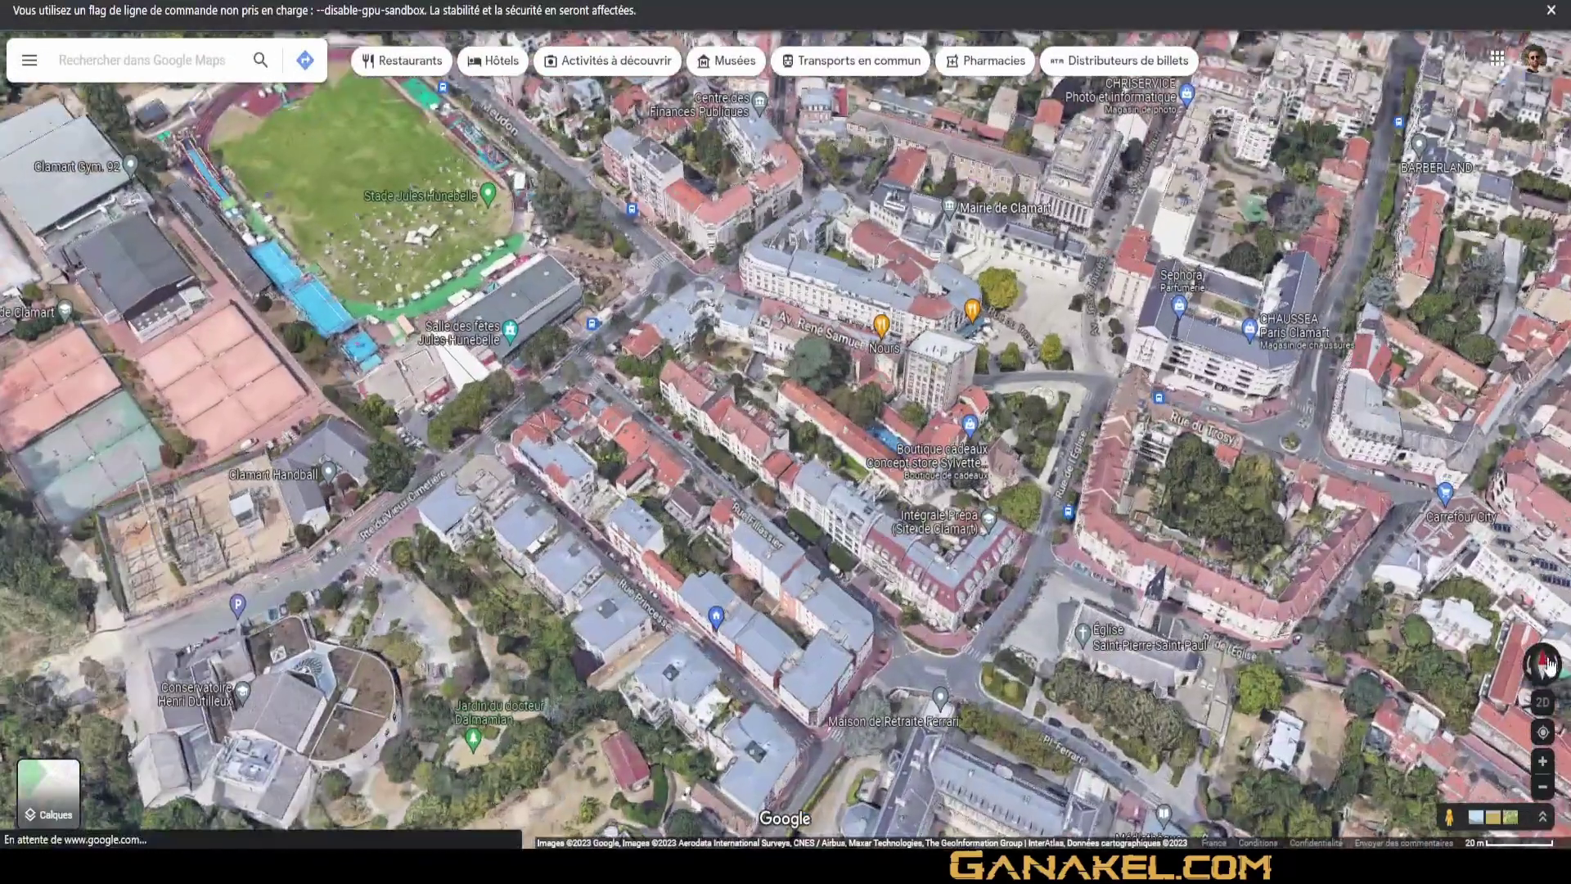
Step: Rotate the Google Maps 3D view about 180 degrees around the stadium
click(1549, 664)
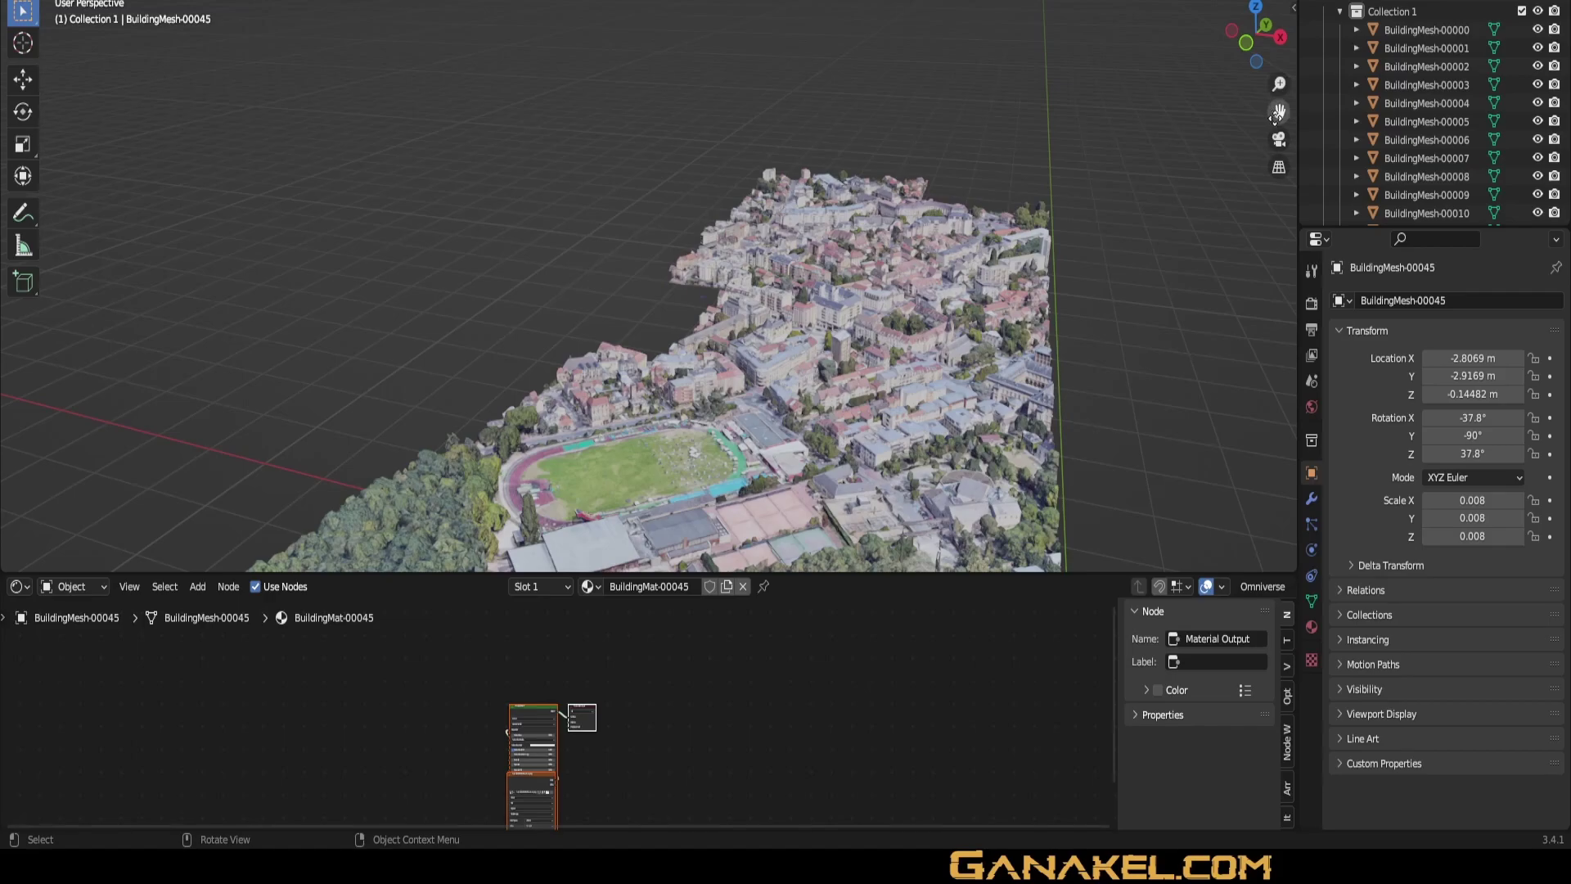
Step: Orbit toward the stadium and select the forest patch beside it
drag(1277, 114, 985, 340)
middle_drag(986, 341, 1180, 214)
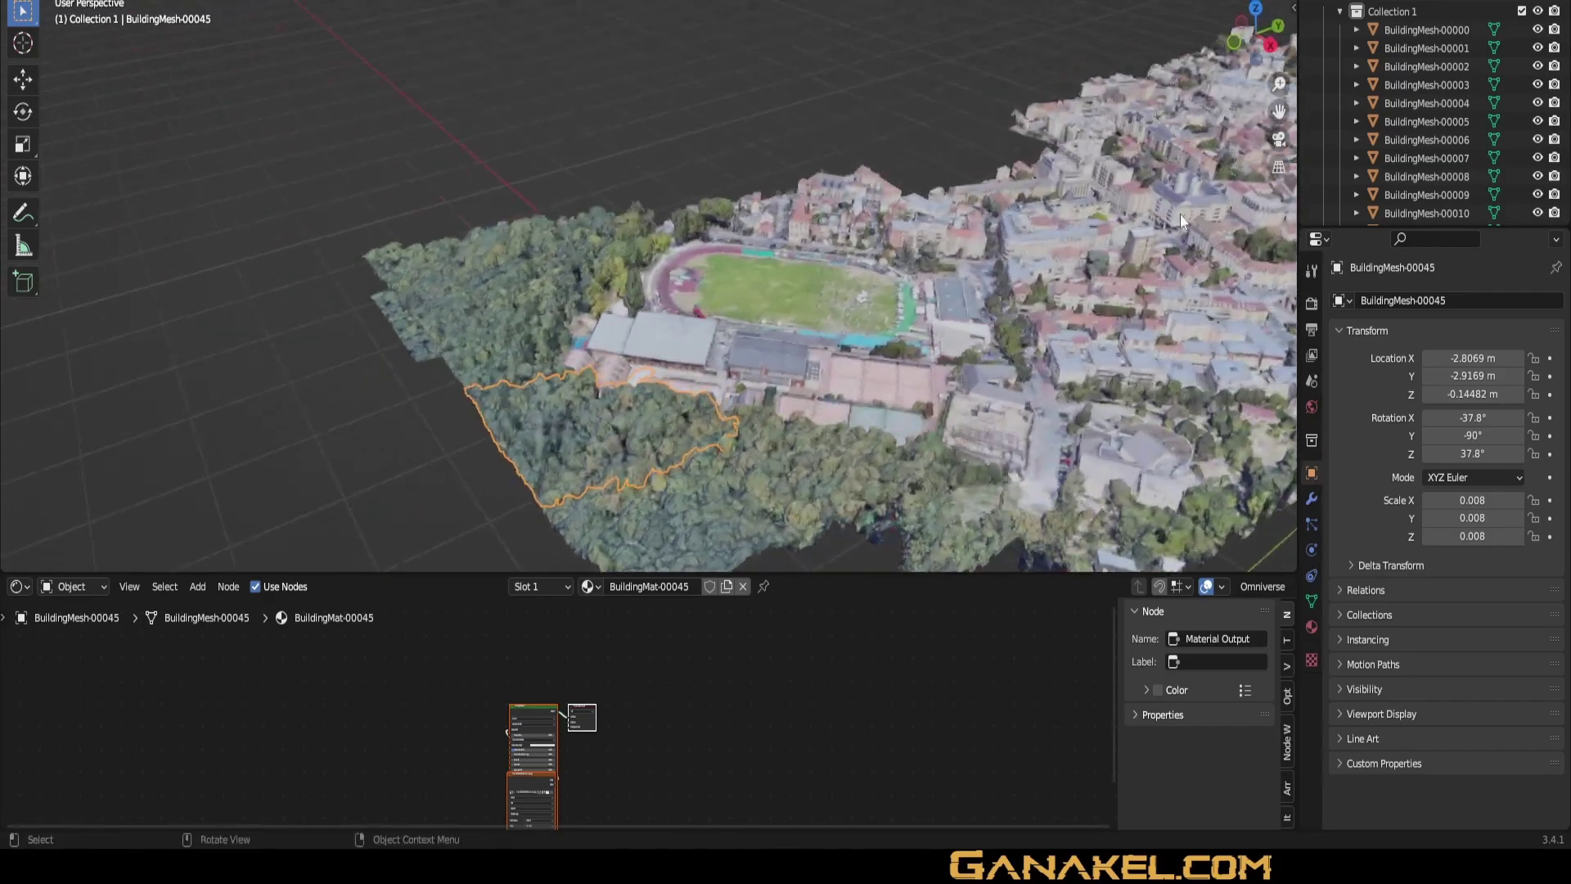
click(1146, 241)
click(970, 332)
click(781, 311)
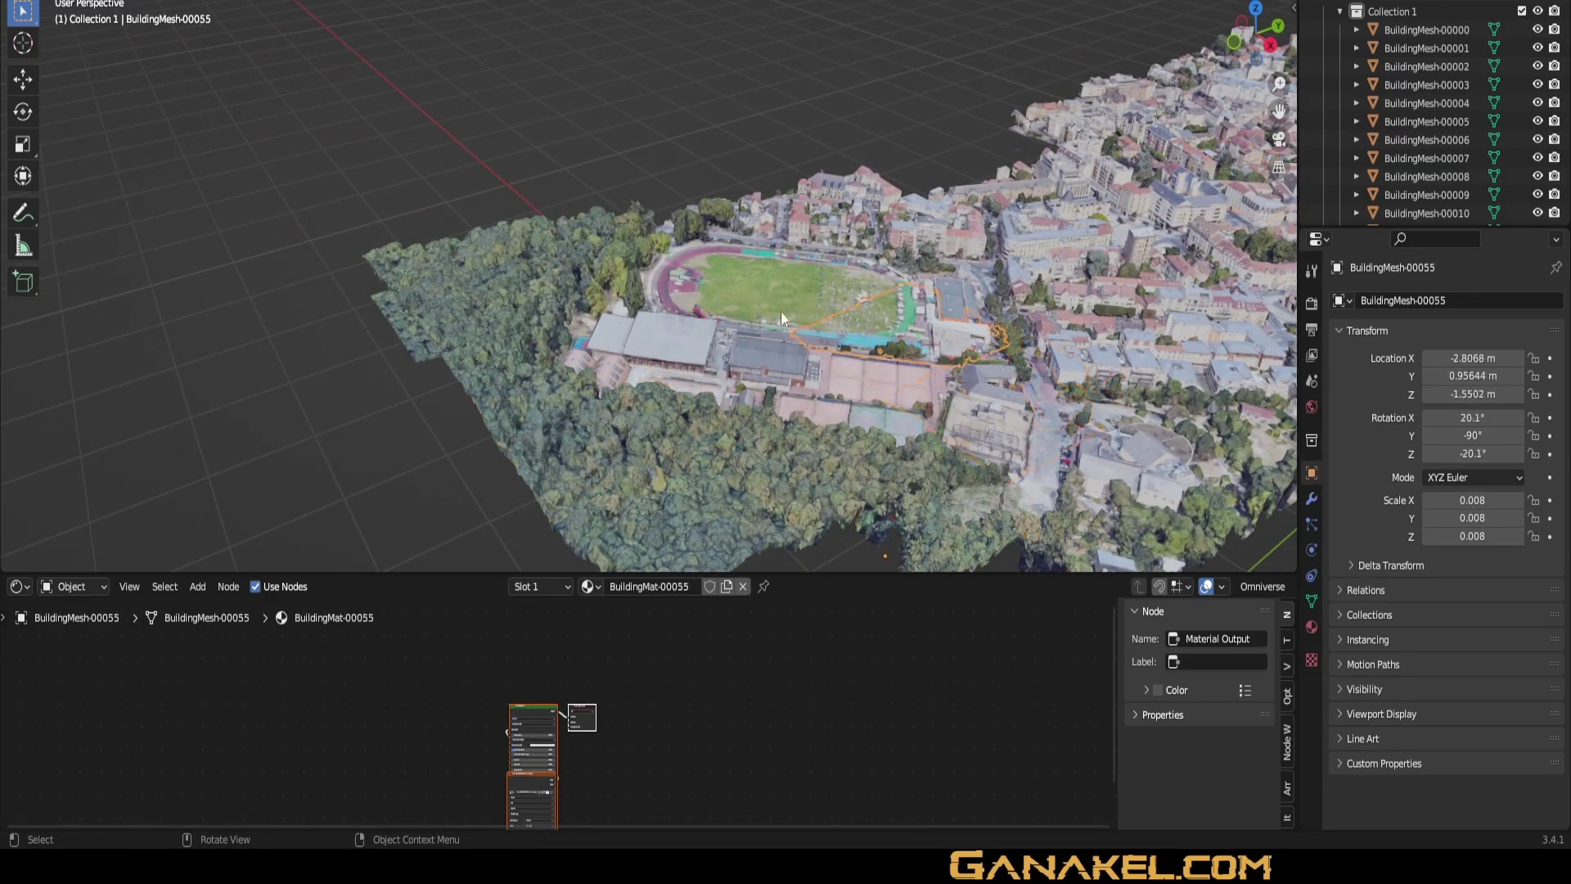
click(675, 272)
click(548, 290)
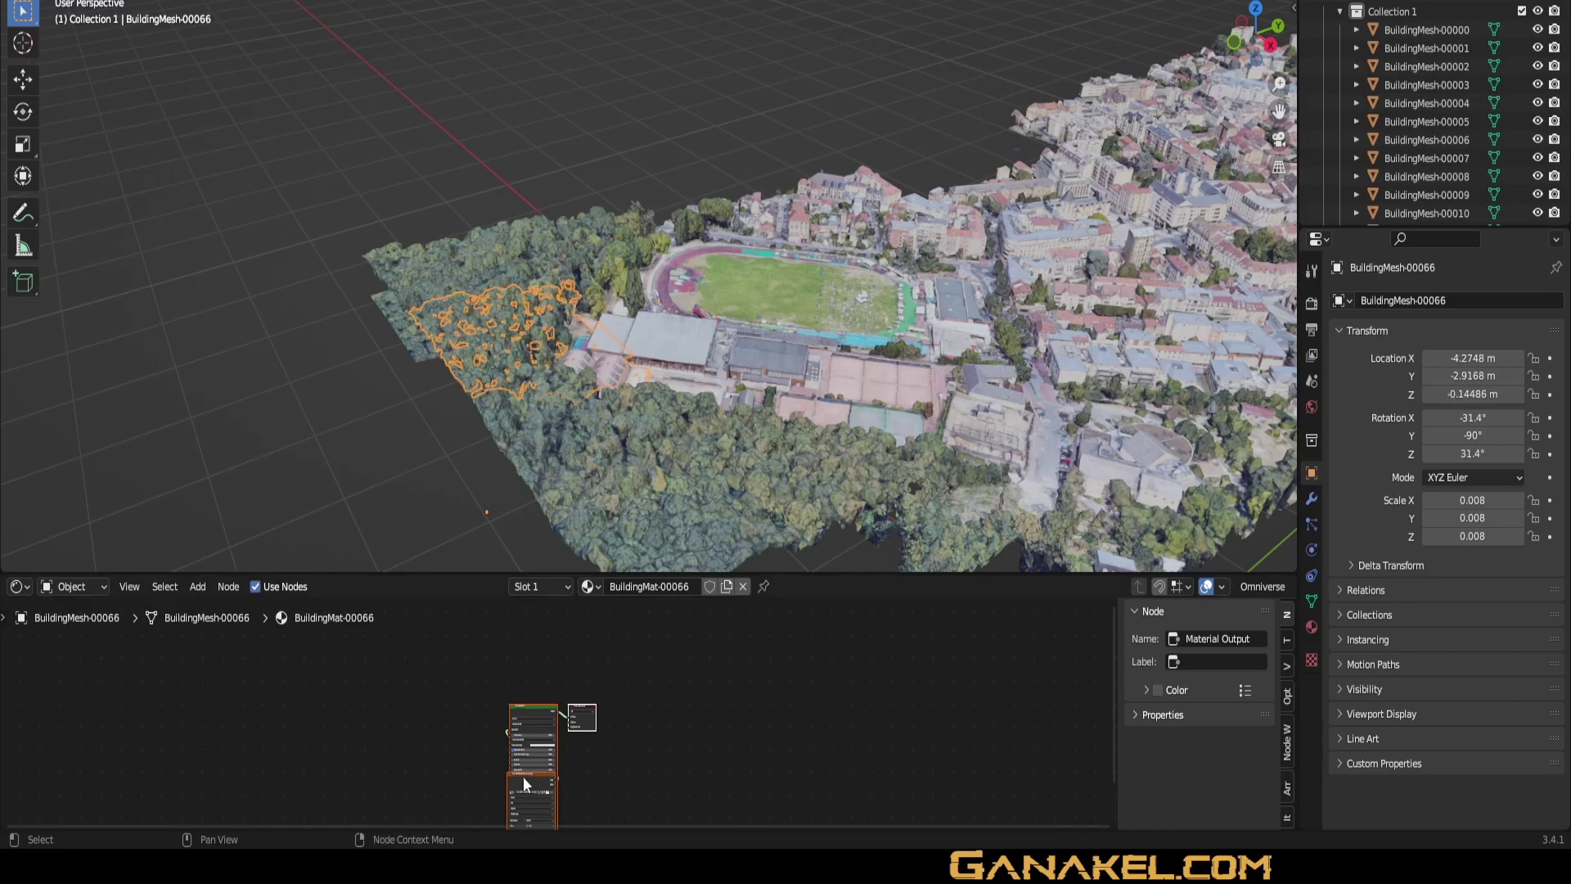
Step: Drag the Image Texture node clear of the Principled BSDF in the Shader Editor
drag(524, 779, 412, 699)
scroll(404, 704, up, 2)
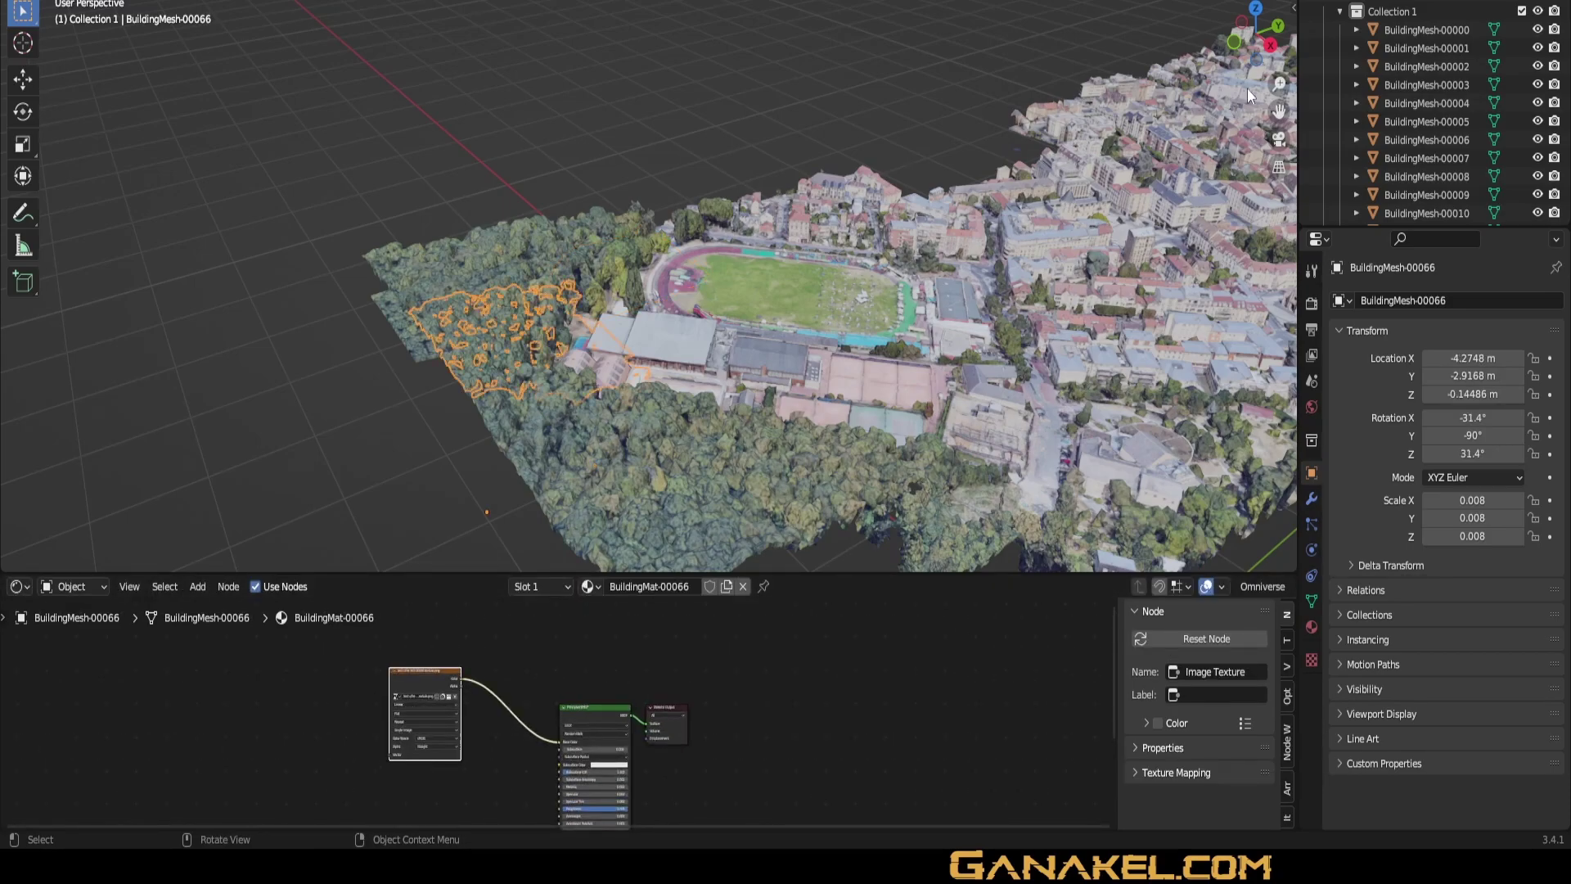
drag(1279, 111, 973, 82)
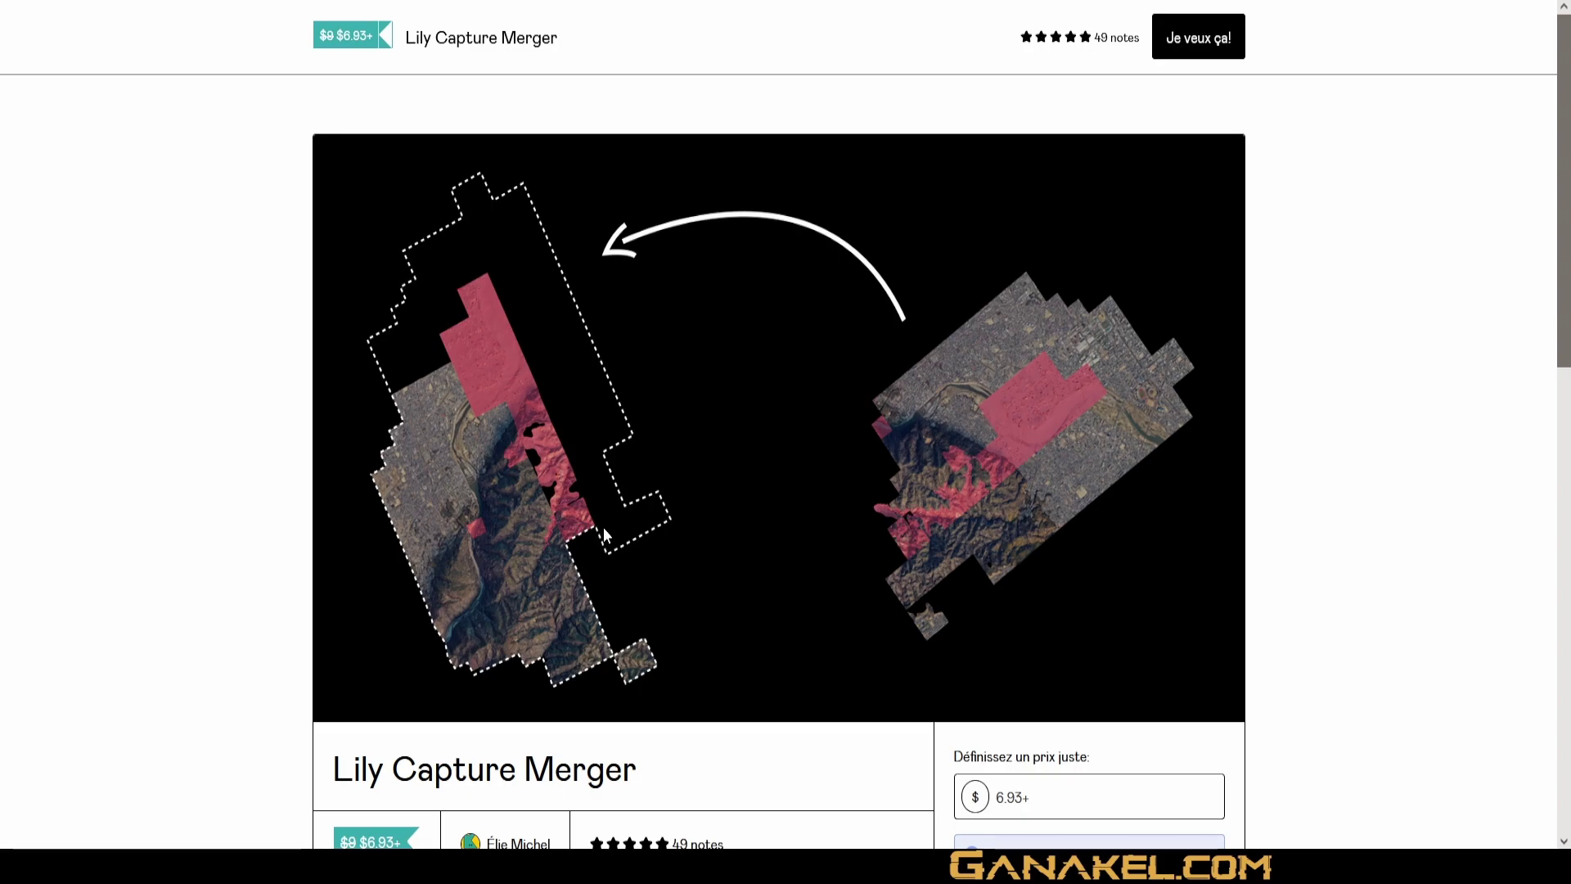
scroll(996, 513, down, 3)
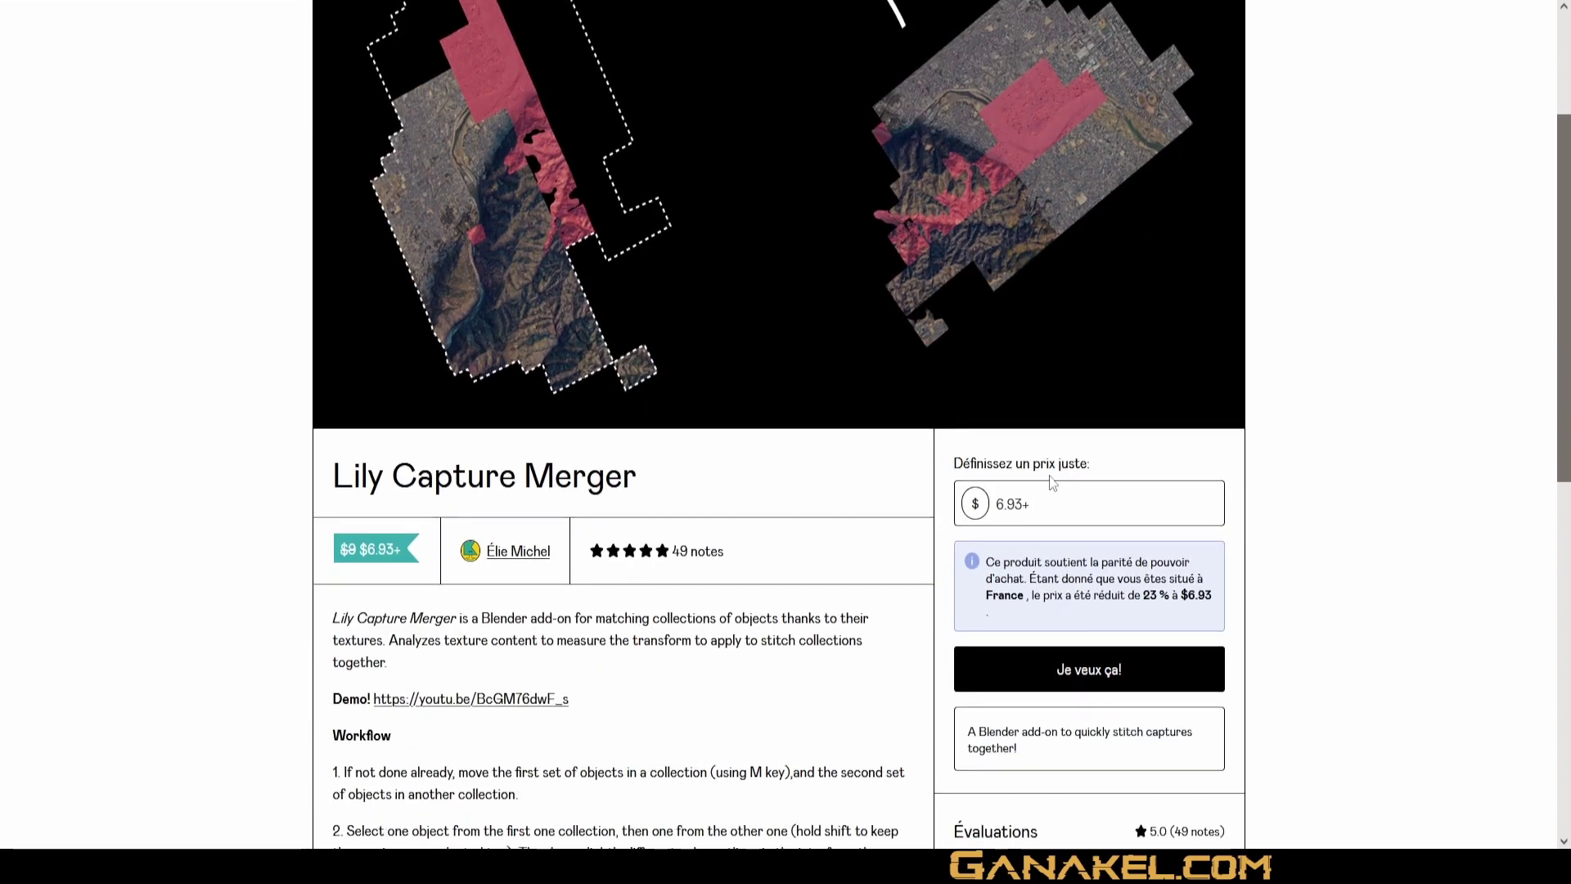
scroll(900, 458, down, 5)
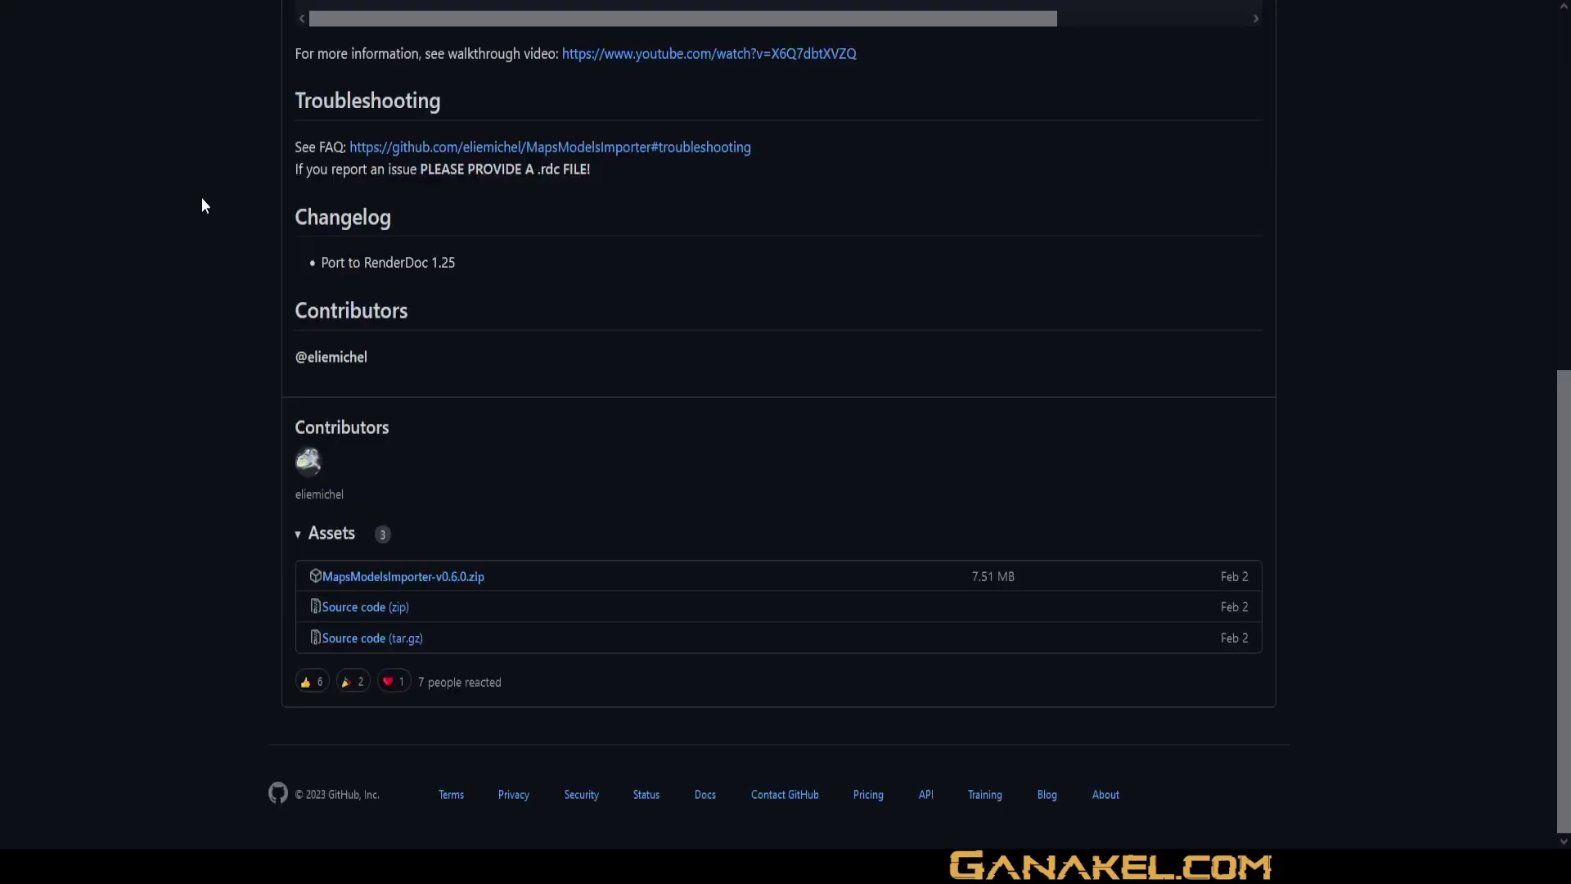
scroll(202, 199, up, 8)
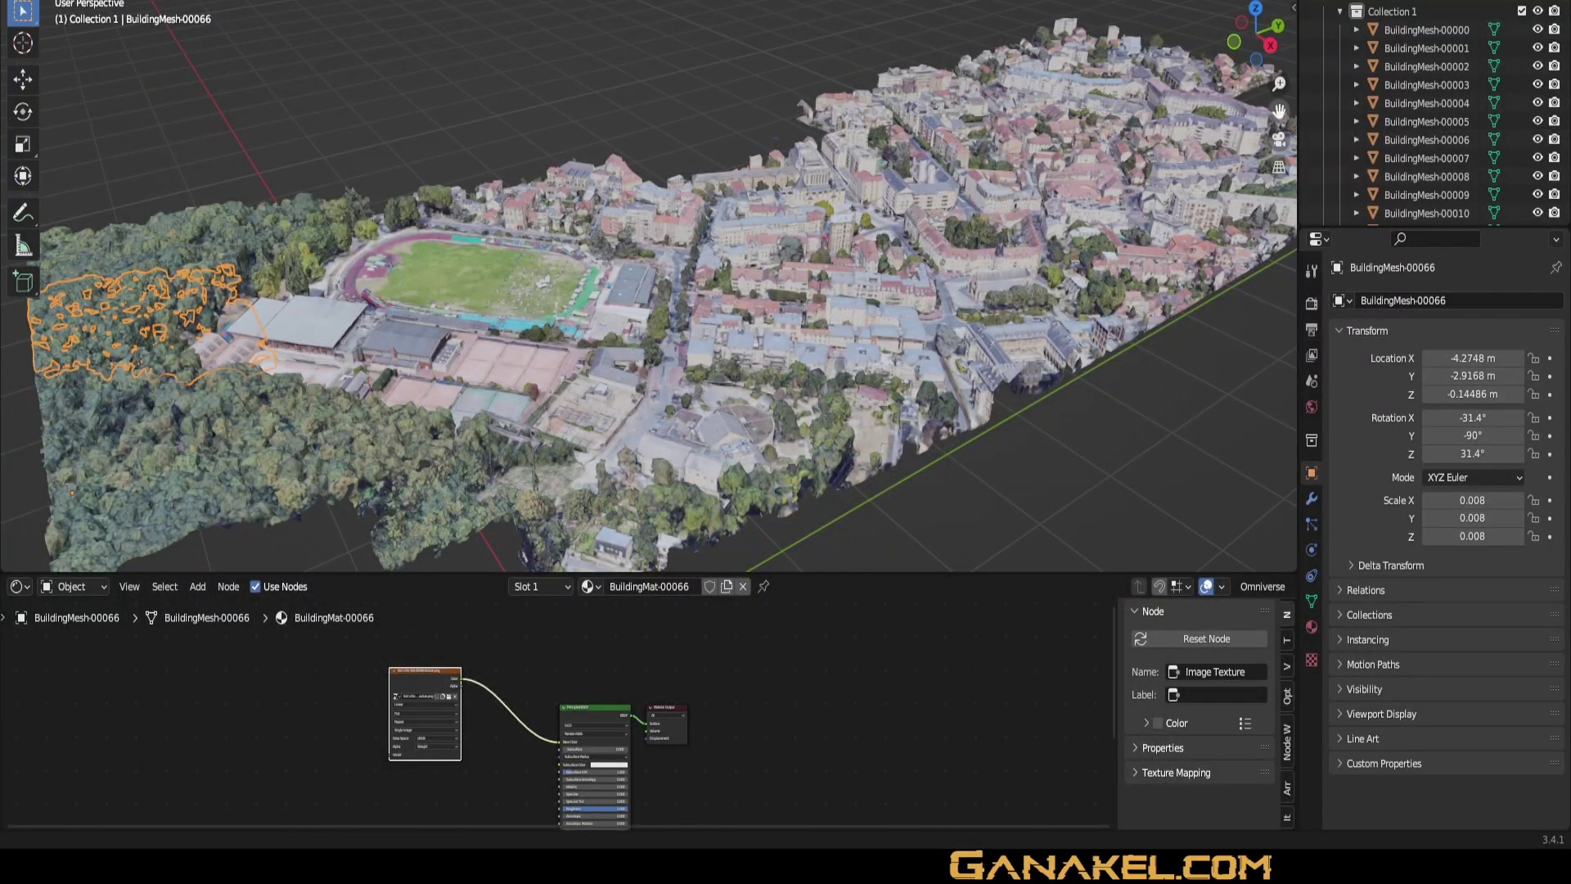
Step: Move the Blocks_007 tower group along one axis into place beside the stadium
scroll(1042, 243, up, 4)
mouse_move(1043, 243)
middle_down()
mouse_move(994, 244)
mouse_move(1003, 185)
middle_up()
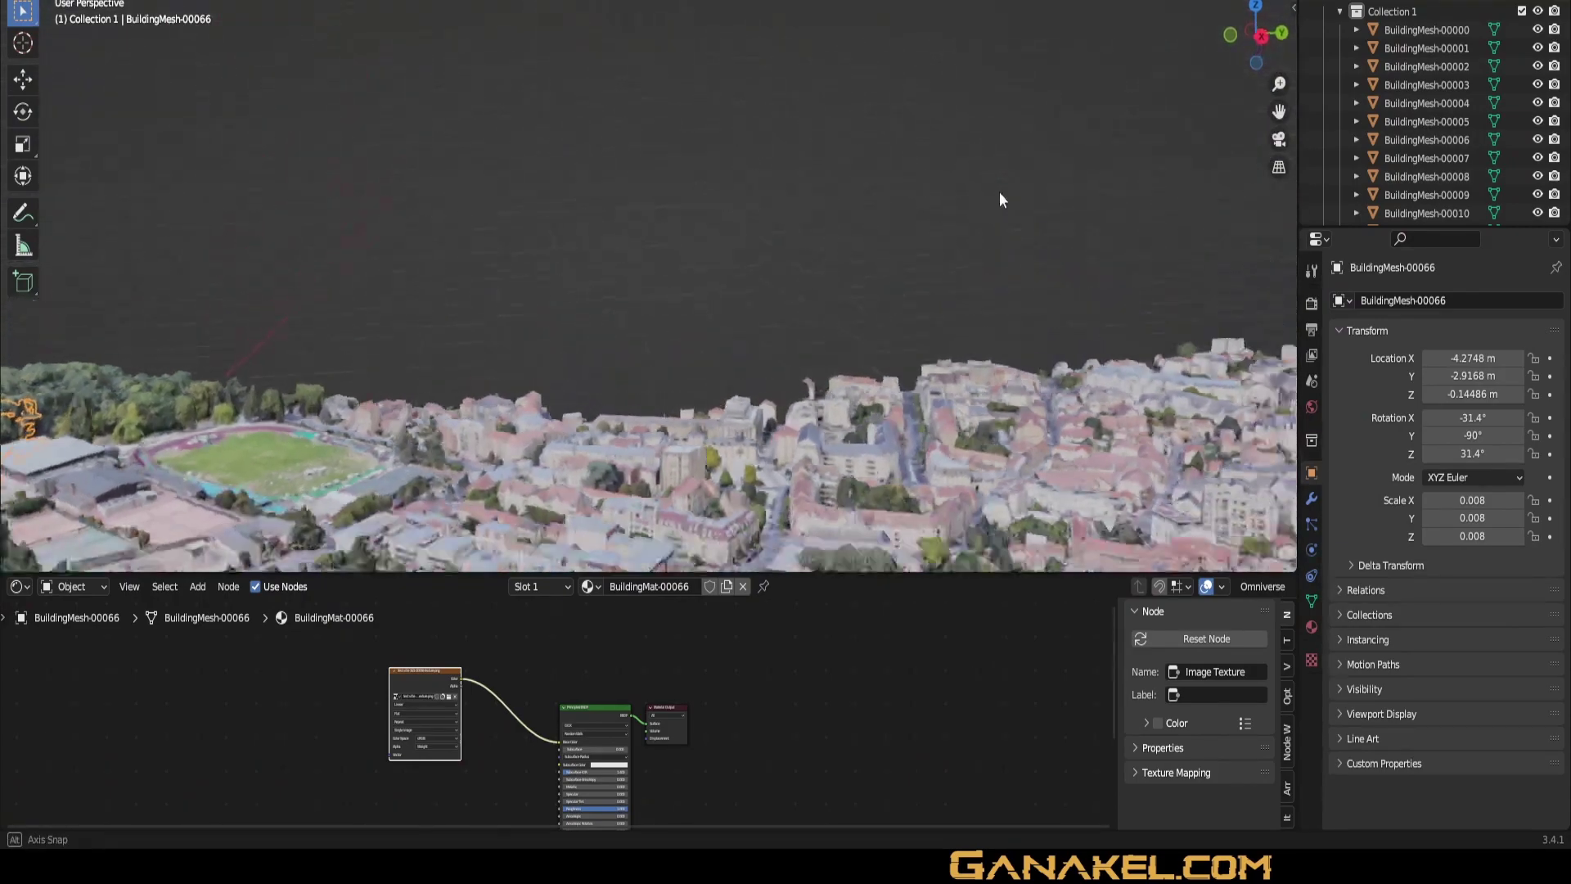
scroll(1013, 214, down, 5)
middle_drag(1052, 243, 912, 331)
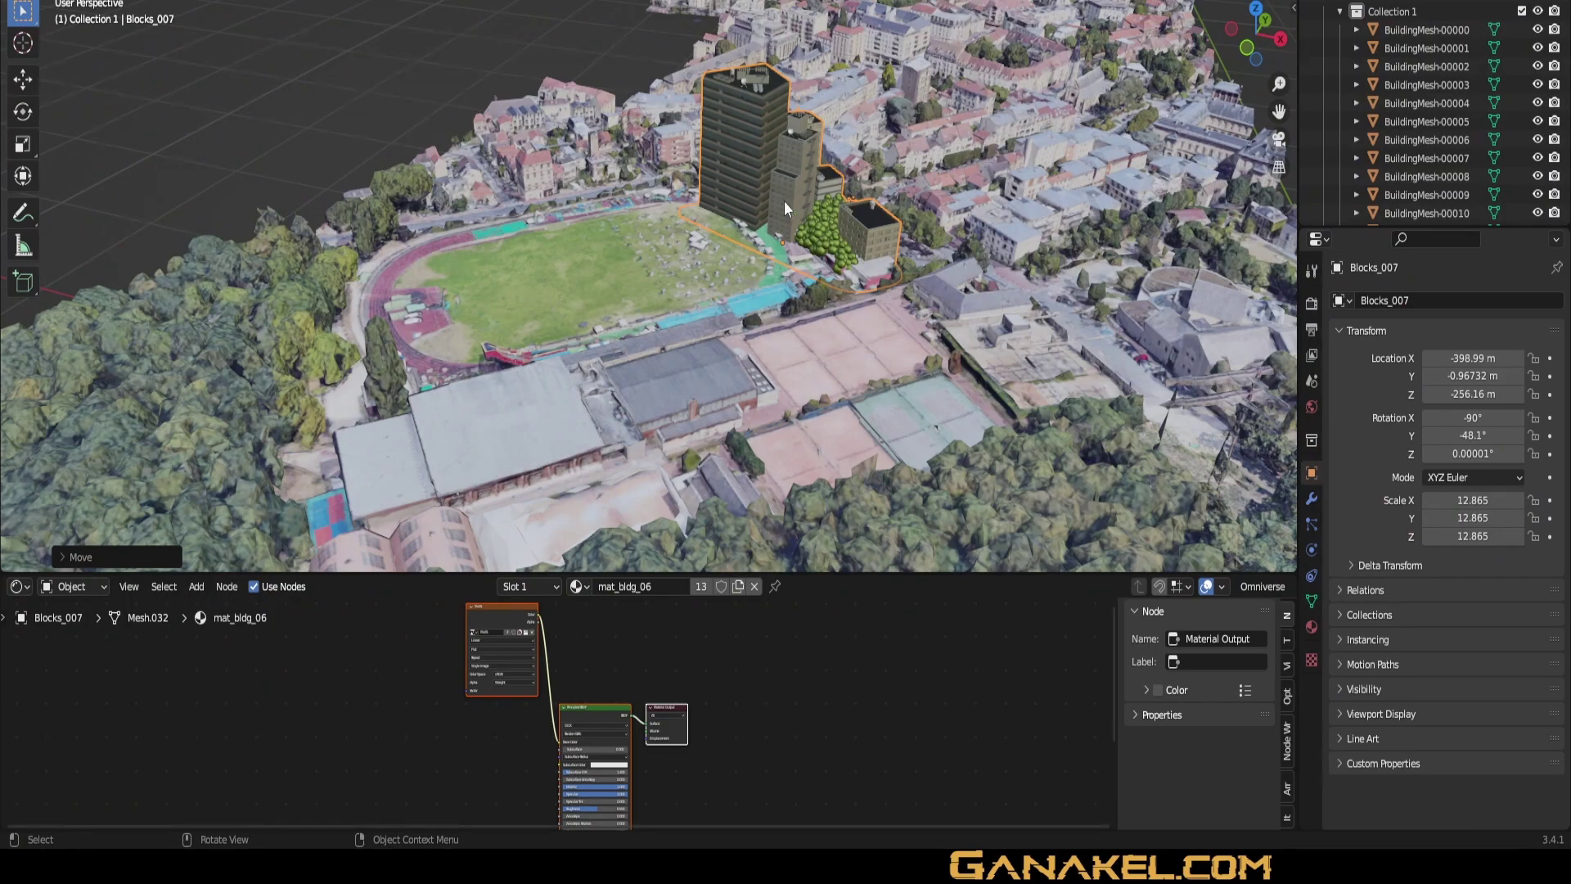
key(g)
key(z)
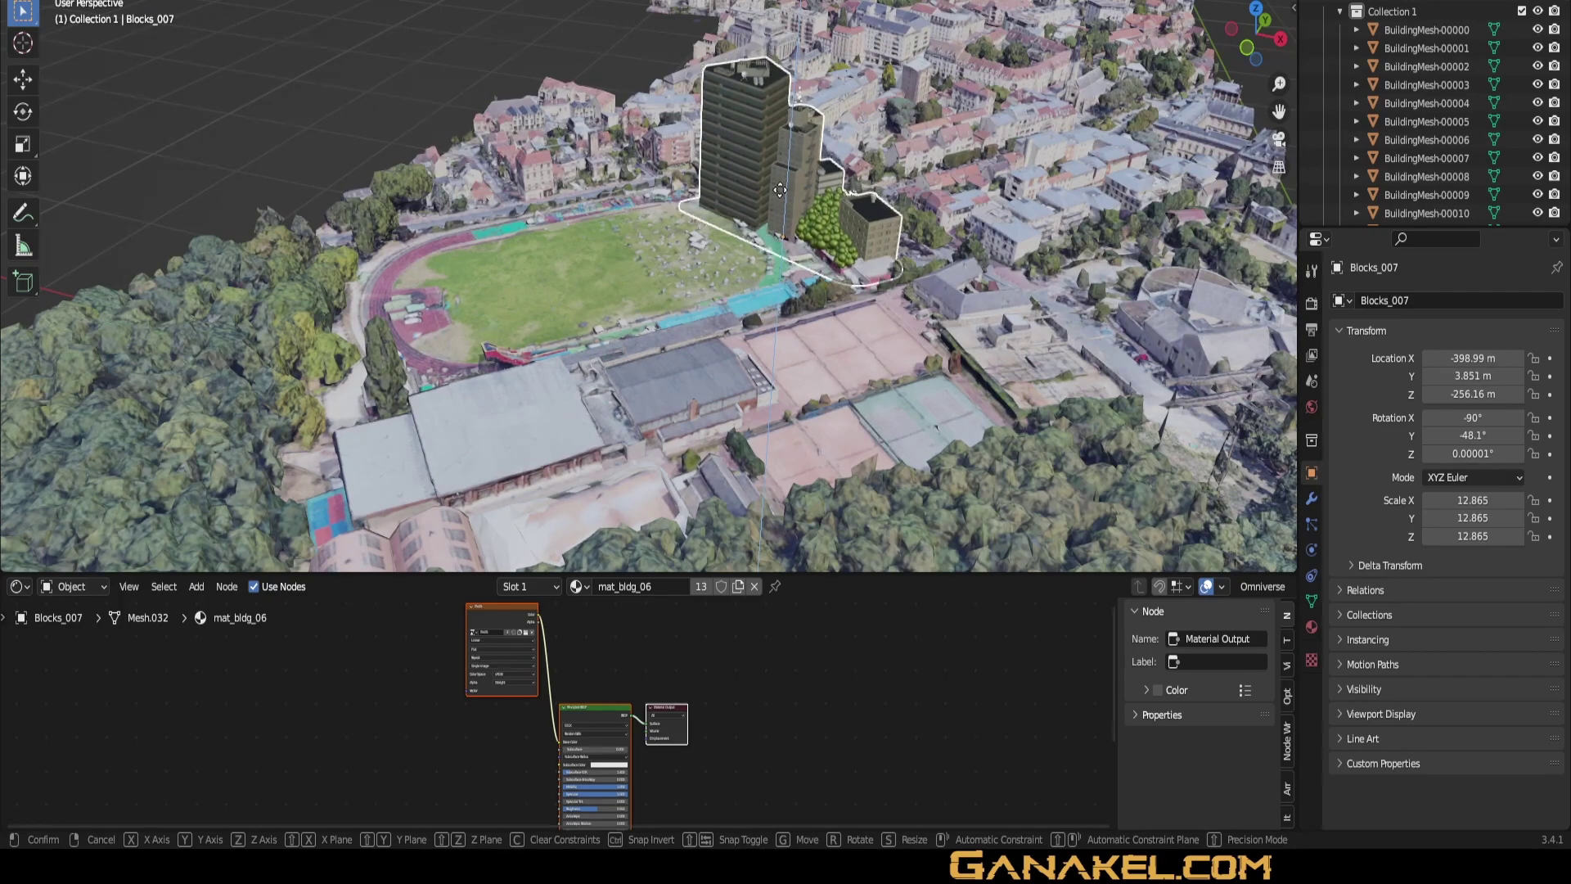
click(779, 193)
Step: Orbit around the placed Blocks_007 towers to inspect them
drag(1279, 111, 1280, 123)
mouse_move(1101, 254)
middle_down()
mouse_move(1037, 229)
mouse_move(1109, 215)
mouse_move(1293, 237)
middle_up()
mouse_move(4, 234)
middle_down()
mouse_move(244, 204)
mouse_move(822, 282)
mouse_move(833, 229)
mouse_move(867, 298)
mouse_move(836, 301)
mouse_move(787, 352)
mouse_move(635, 322)
mouse_move(699, 358)
mouse_move(765, 335)
mouse_move(788, 298)
mouse_move(629, 299)
mouse_move(481, 338)
mouse_move(312, 336)
mouse_move(560, 356)
mouse_move(547, 427)
mouse_move(514, 341)
mouse_move(542, 322)
middle_up()
scroll(771, 316, up, 3)
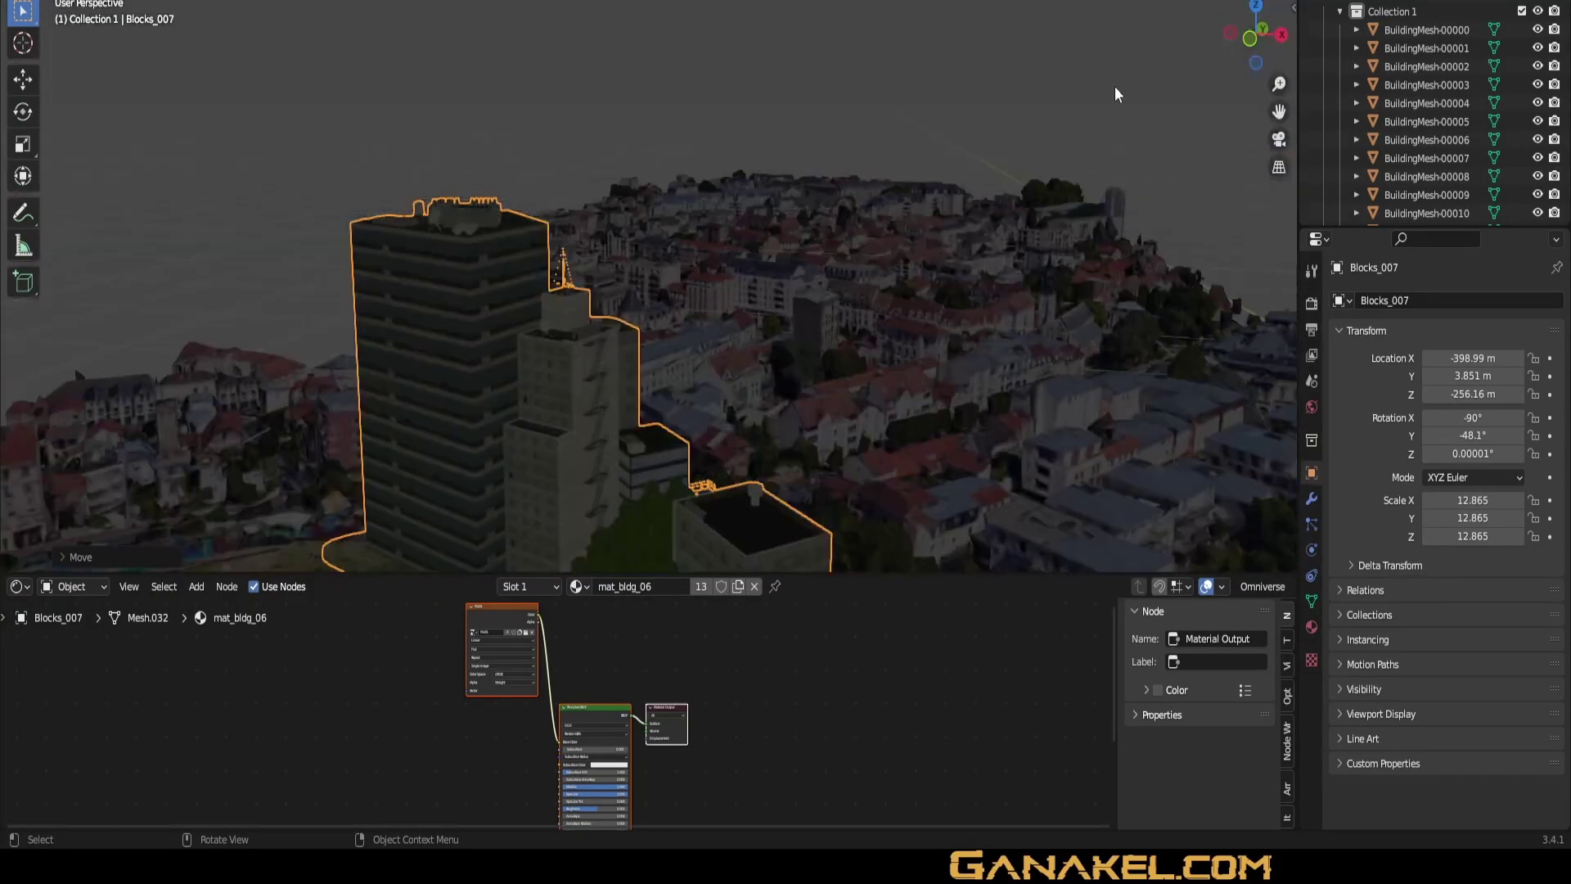
Step: Switch the Shader Editor to World nodes and add an Environment Texture node
click(94, 587)
click(94, 631)
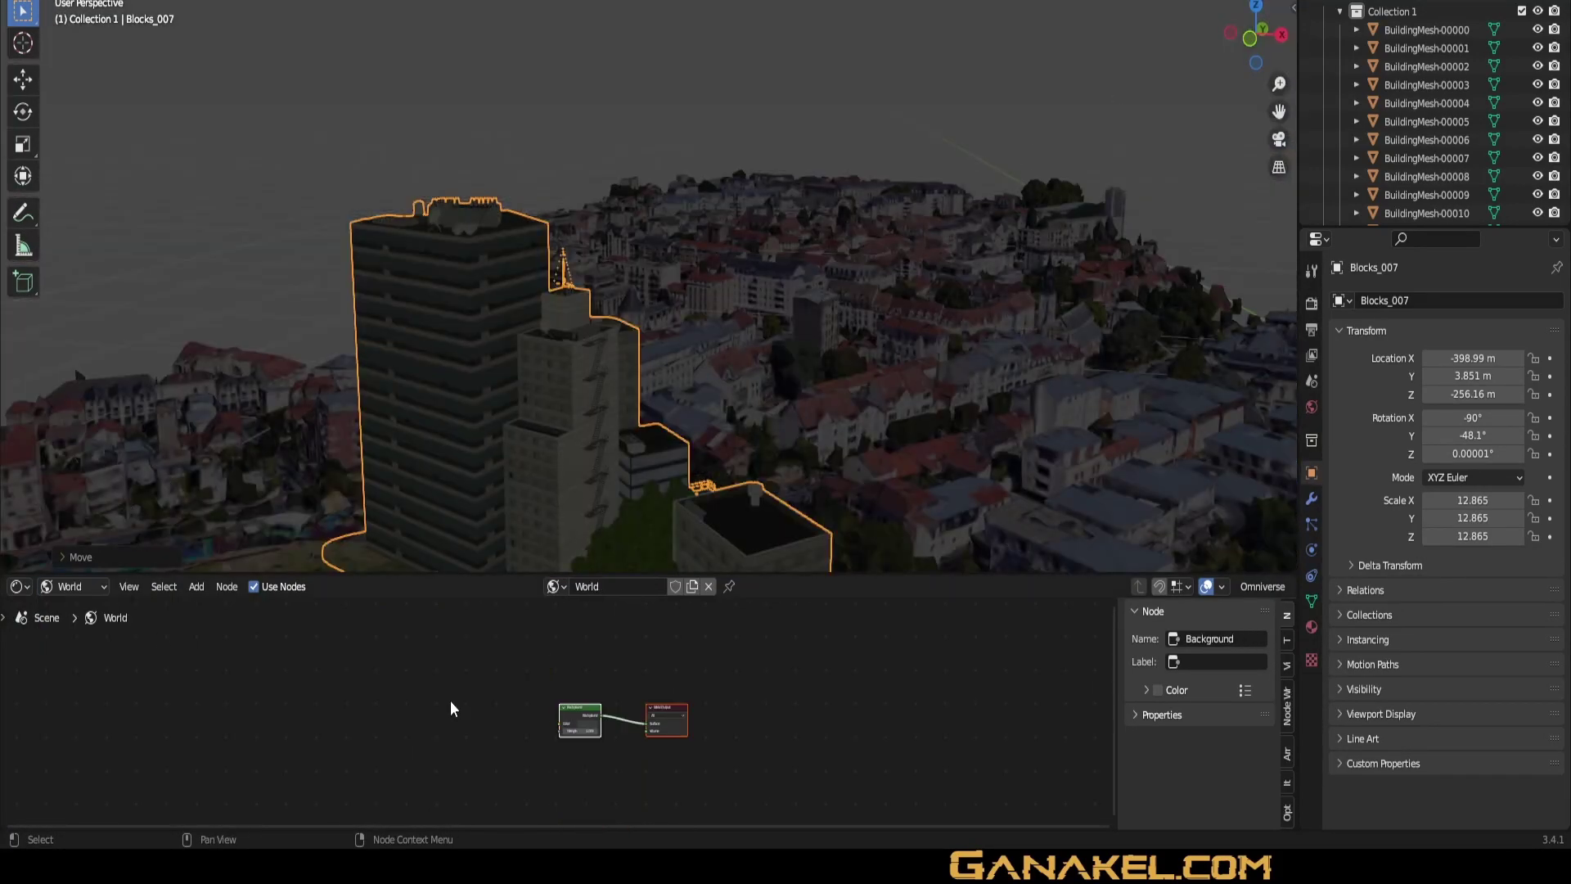
click(545, 716)
click(196, 589)
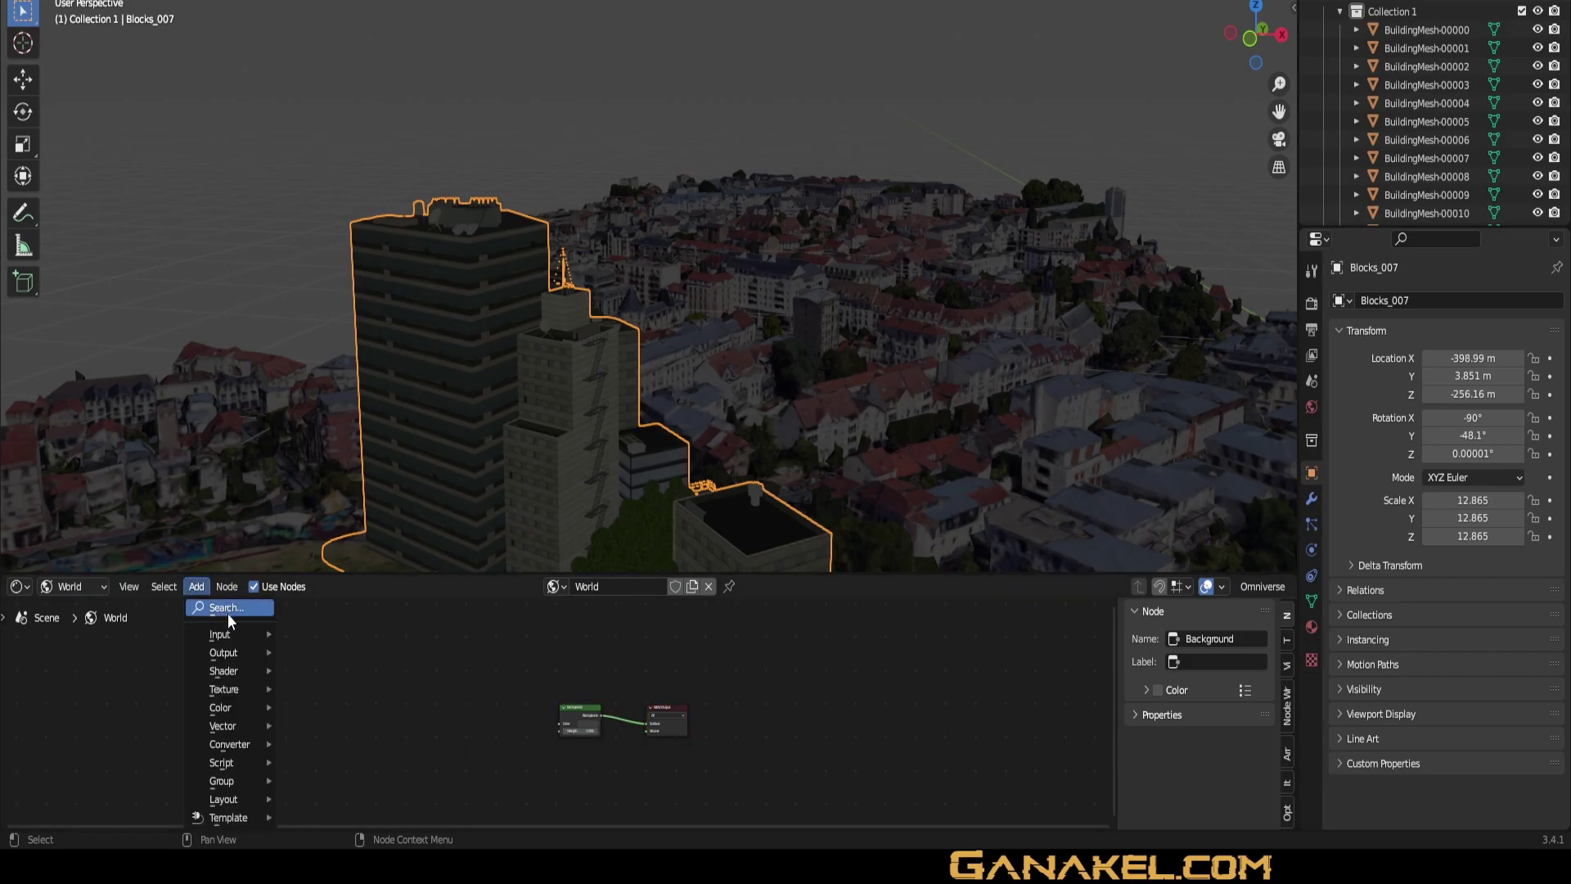
mouse_move(223, 689)
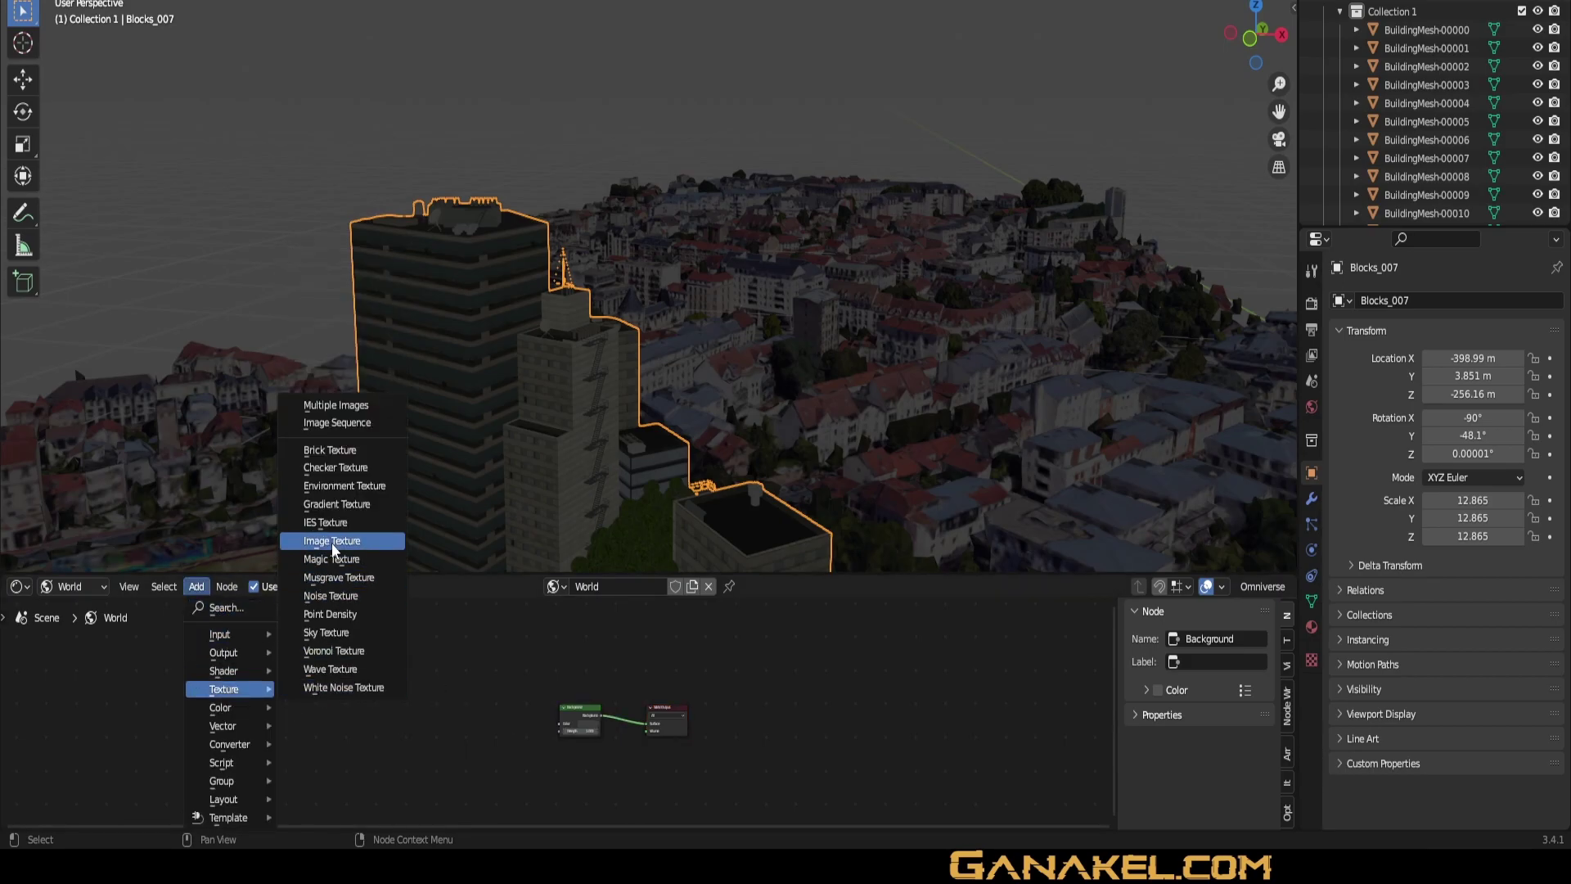
click(341, 489)
click(442, 696)
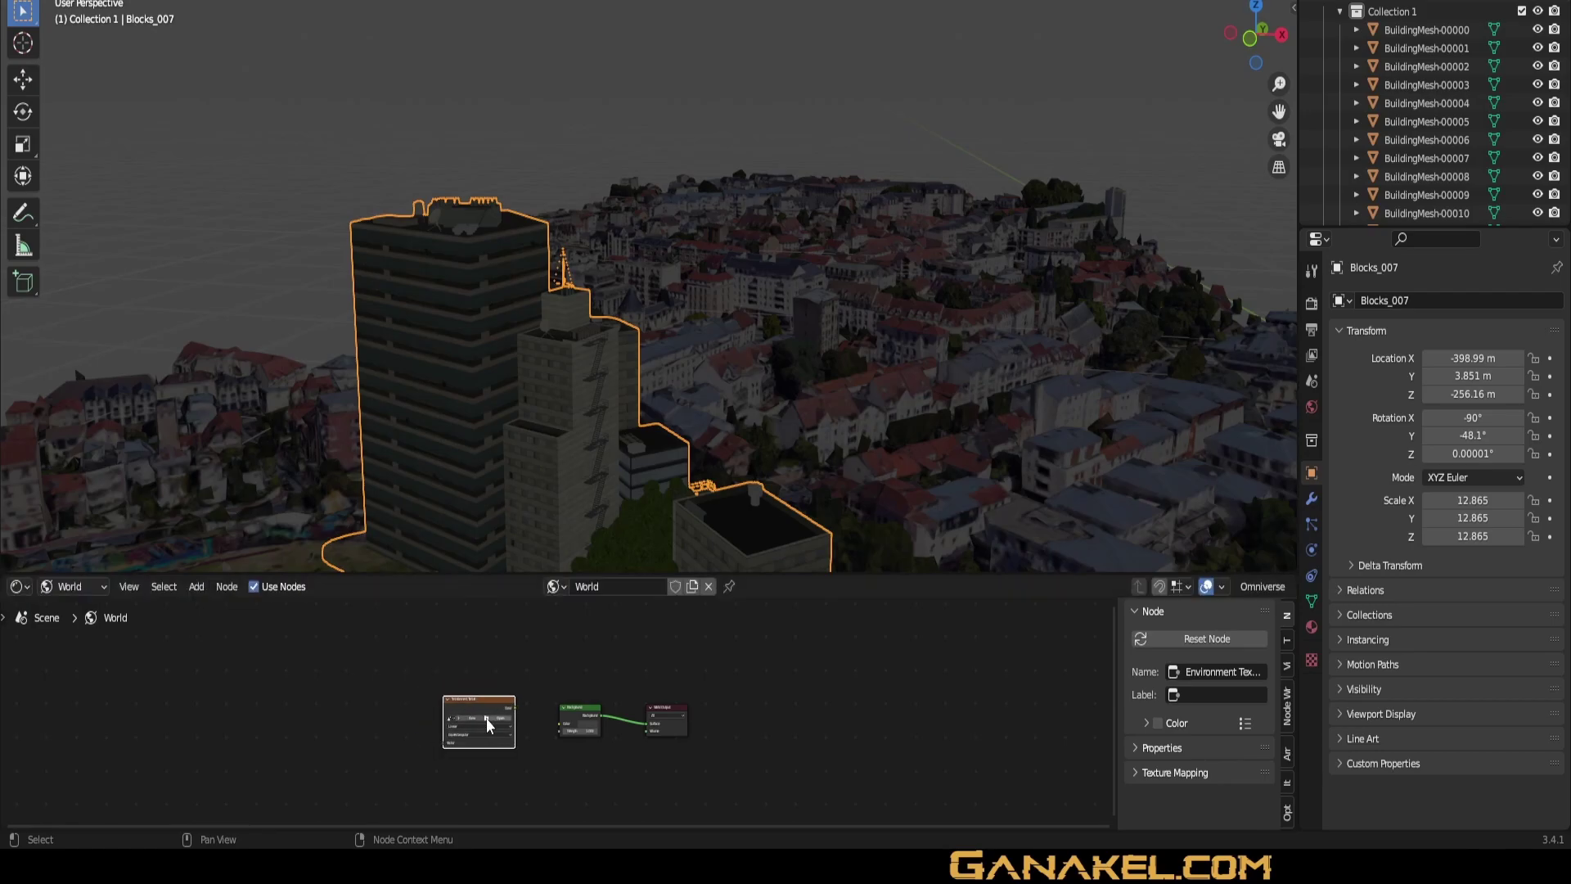
Step: Load the clarens_night_02_4k.hdr image into the Environment Texture
click(491, 717)
scroll(430, 526, down, 5)
scroll(420, 517, down, 3)
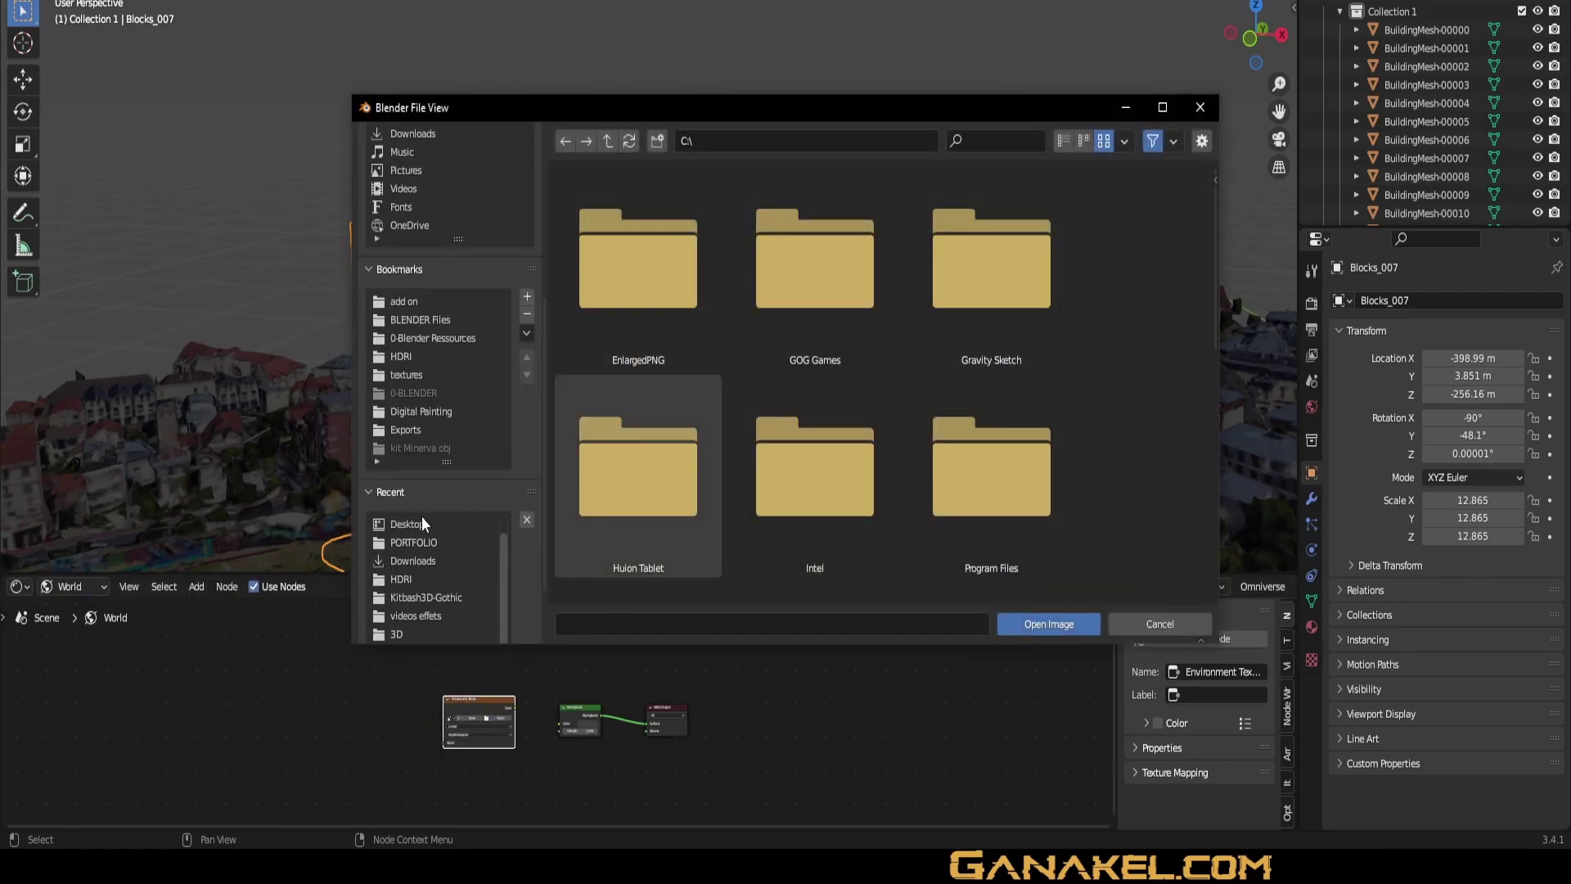
click(425, 577)
scroll(734, 479, down, 5)
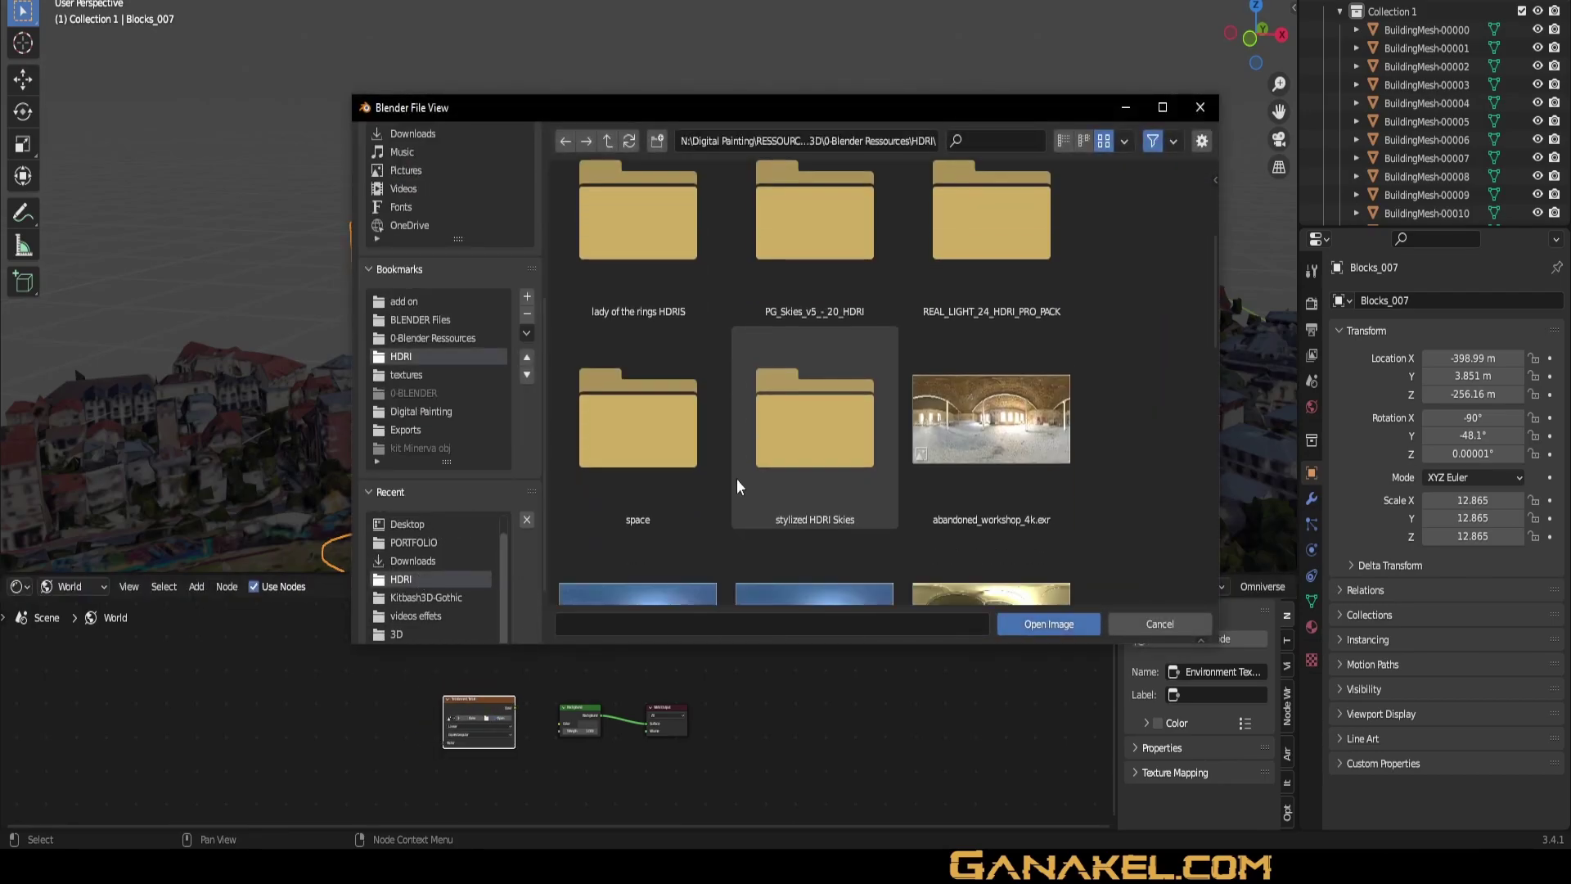
scroll(736, 478, down, 2)
double_click(798, 406)
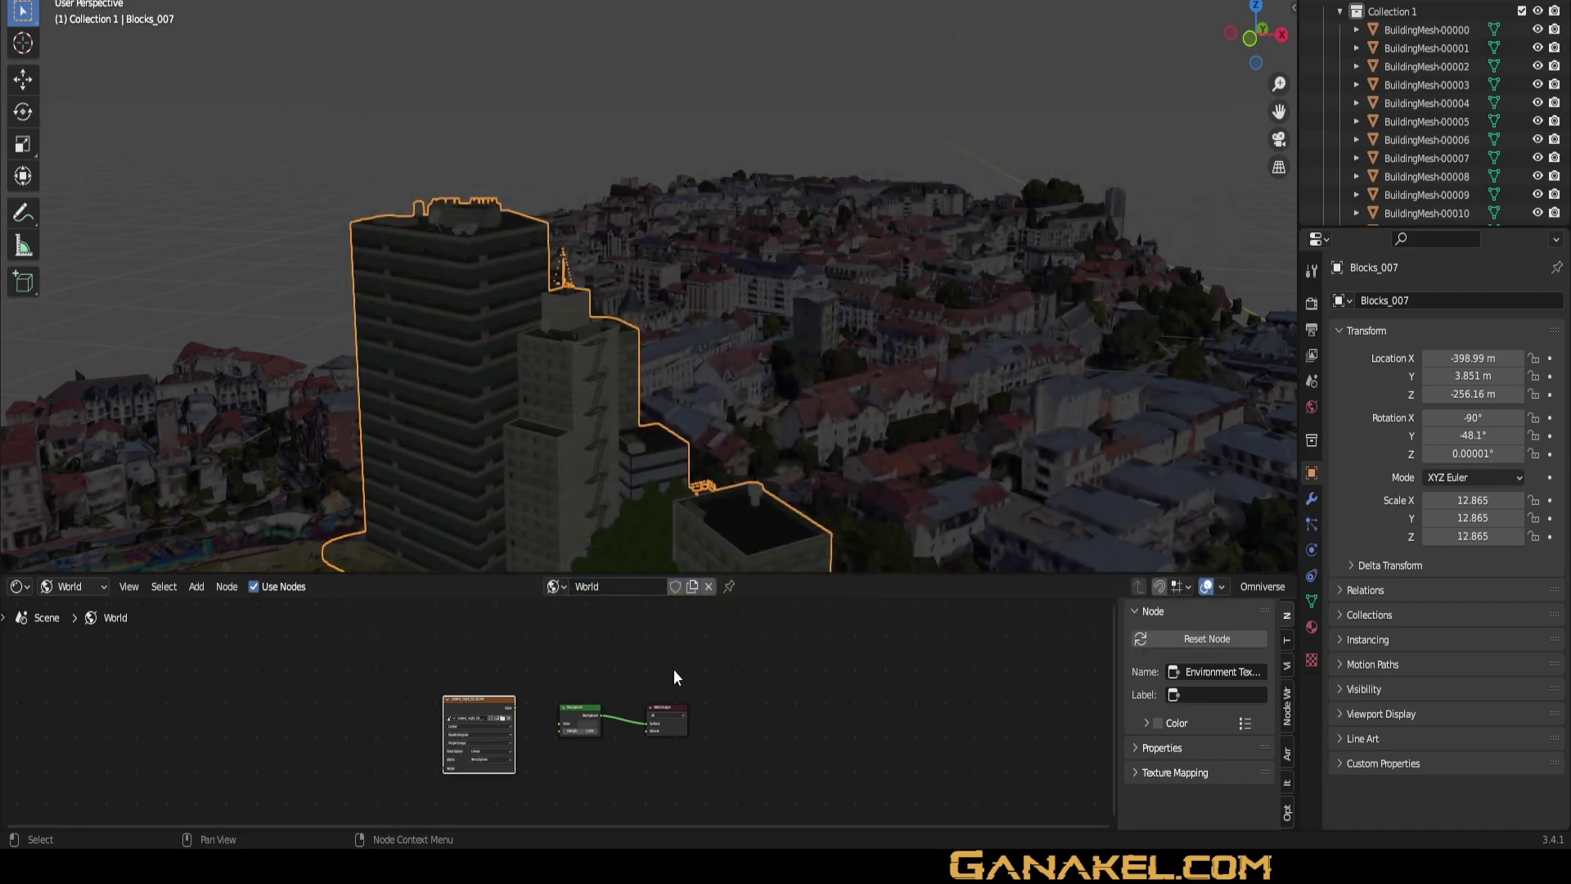
Step: Connect the HDRI colour to the world Background and orbit to view the hills
drag(514, 709, 550, 722)
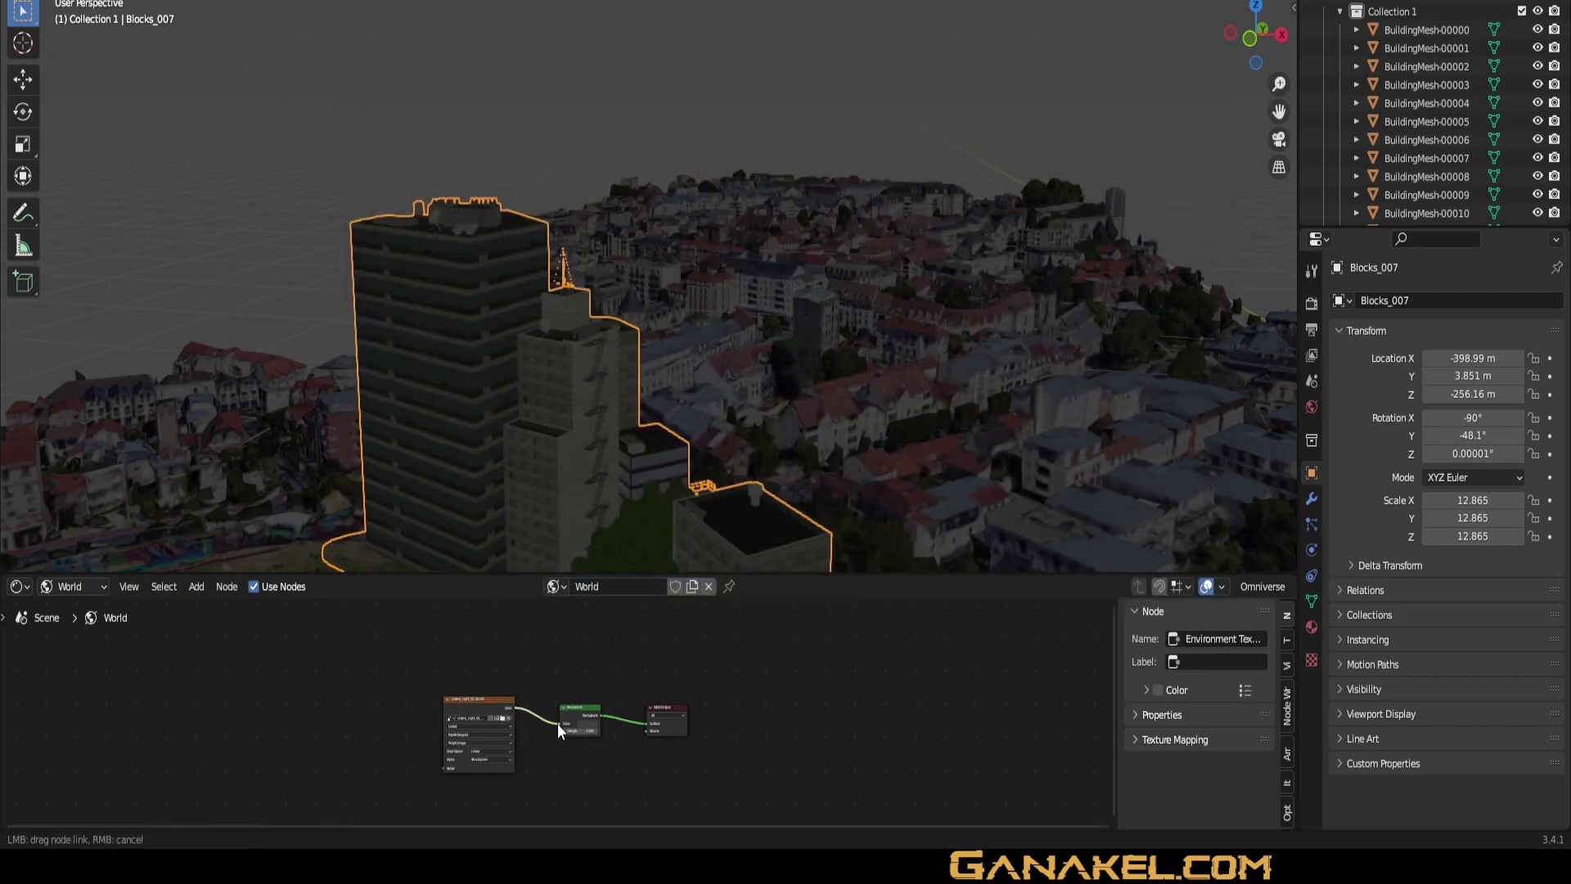
drag(731, 724, 732, 724)
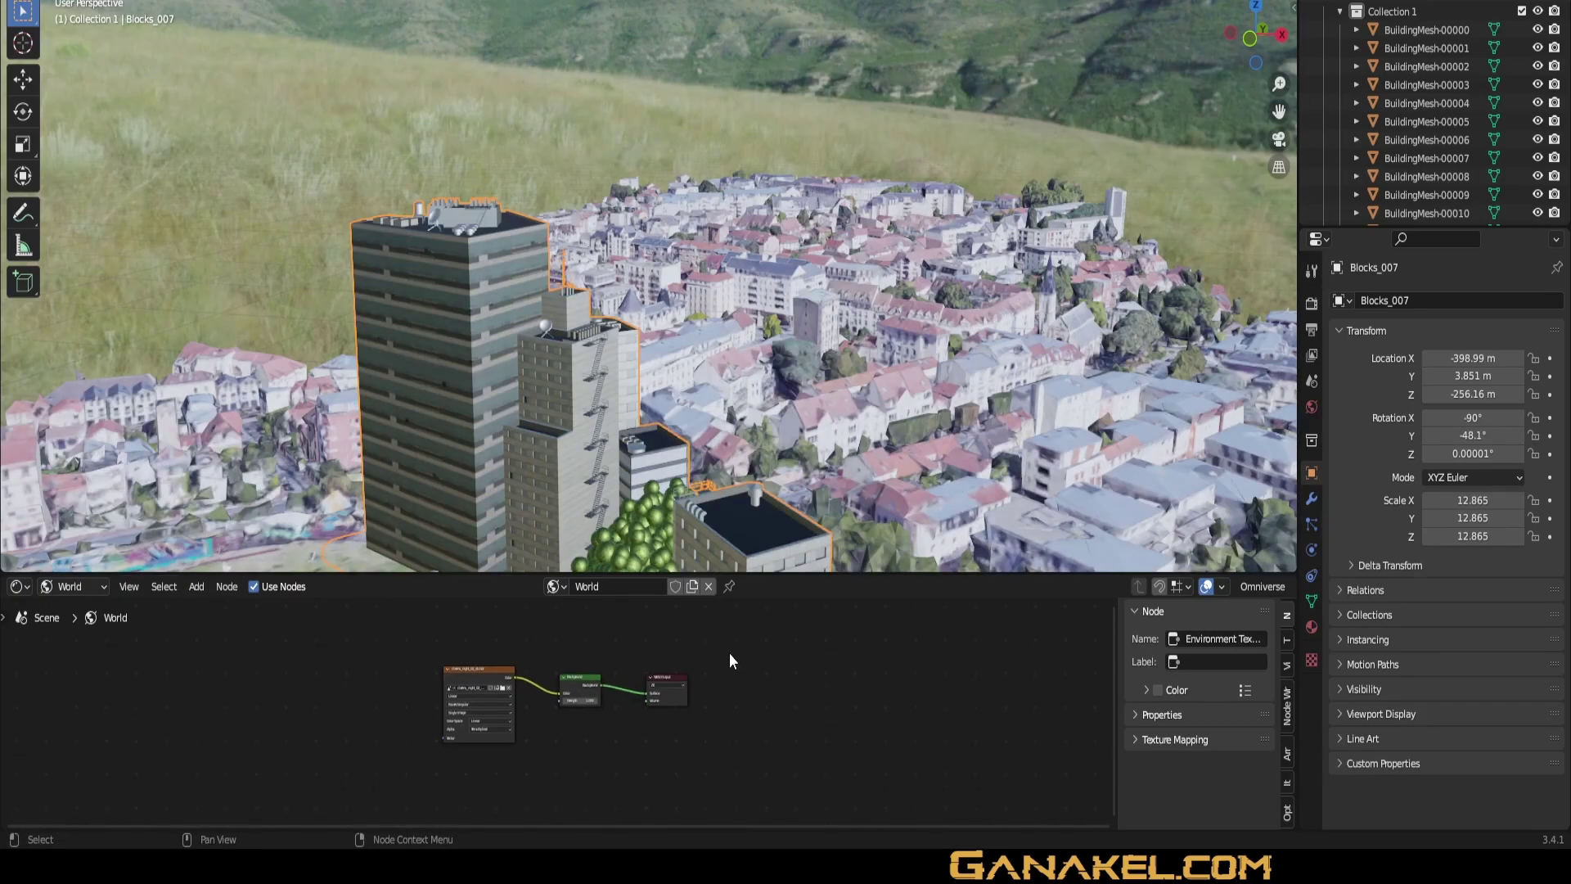
mouse_move(806, 459)
middle_down()
mouse_move(807, 430)
mouse_move(735, 440)
mouse_move(831, 443)
mouse_move(768, 444)
mouse_move(774, 489)
mouse_move(1095, 445)
middle_up()
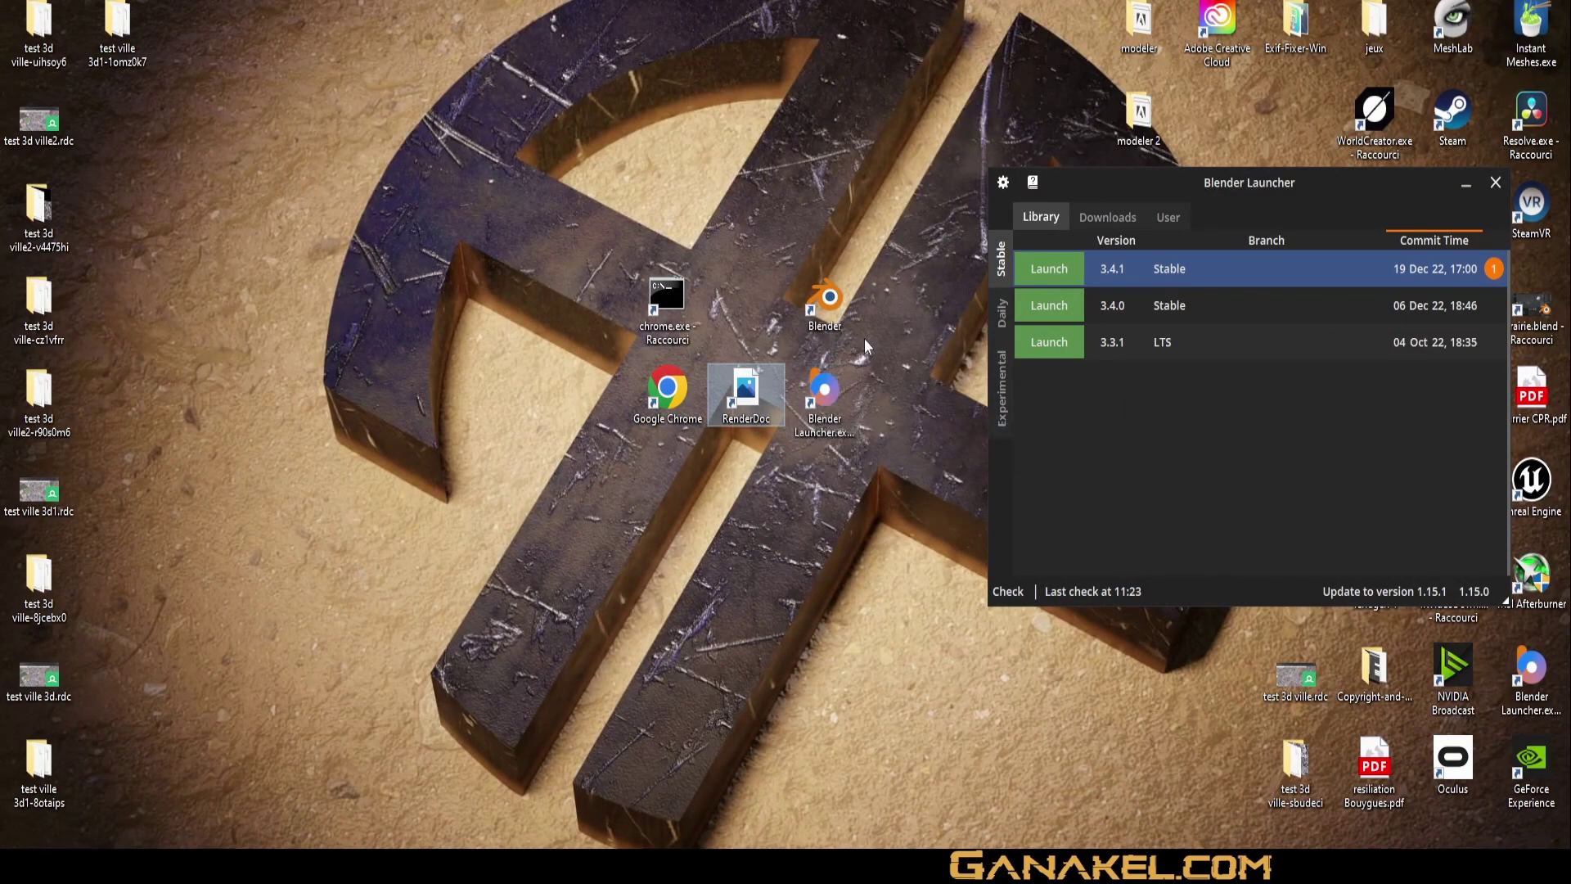
click(825, 303)
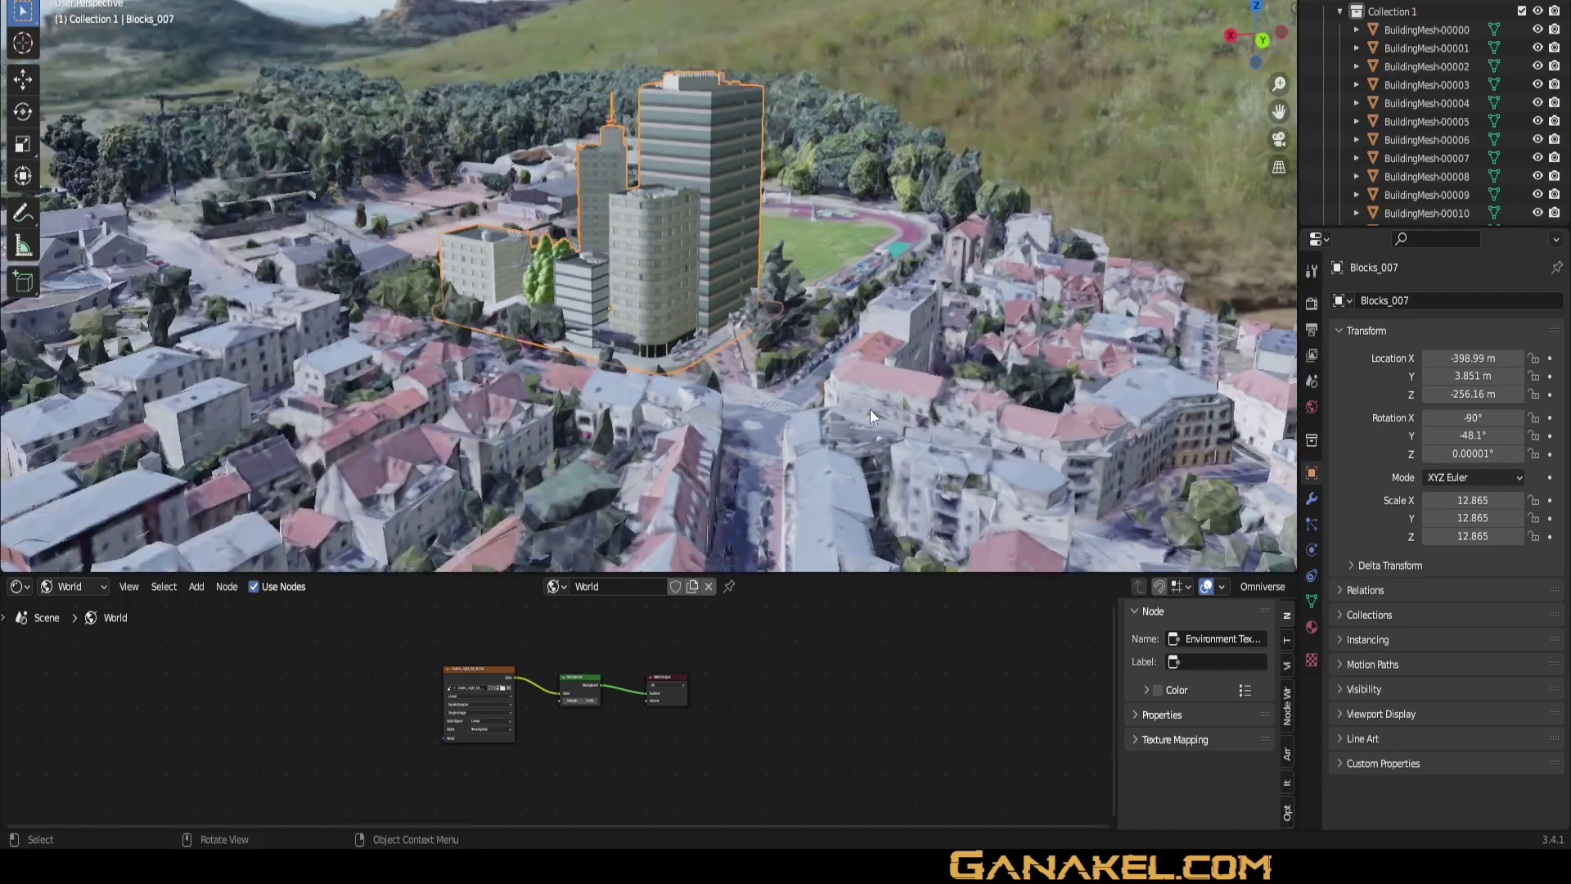
mouse_move(892, 405)
middle_down()
mouse_move(743, 457)
mouse_move(609, 440)
mouse_move(767, 408)
mouse_move(734, 404)
middle_up()
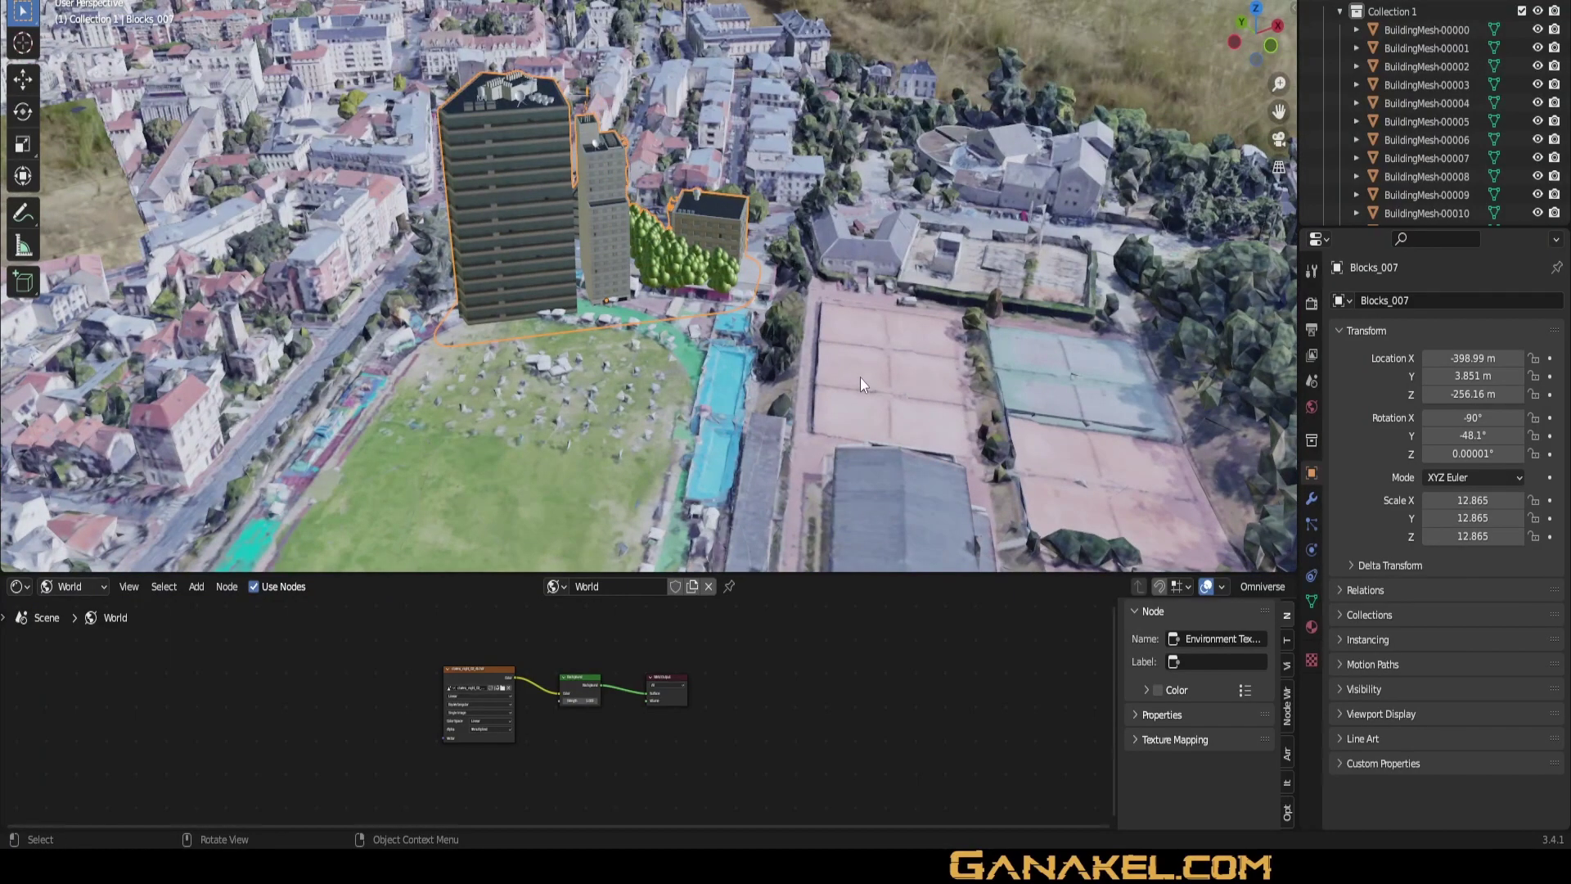
mouse_move(863, 380)
middle_down()
mouse_move(816, 376)
mouse_move(778, 402)
mouse_move(800, 346)
middle_up()
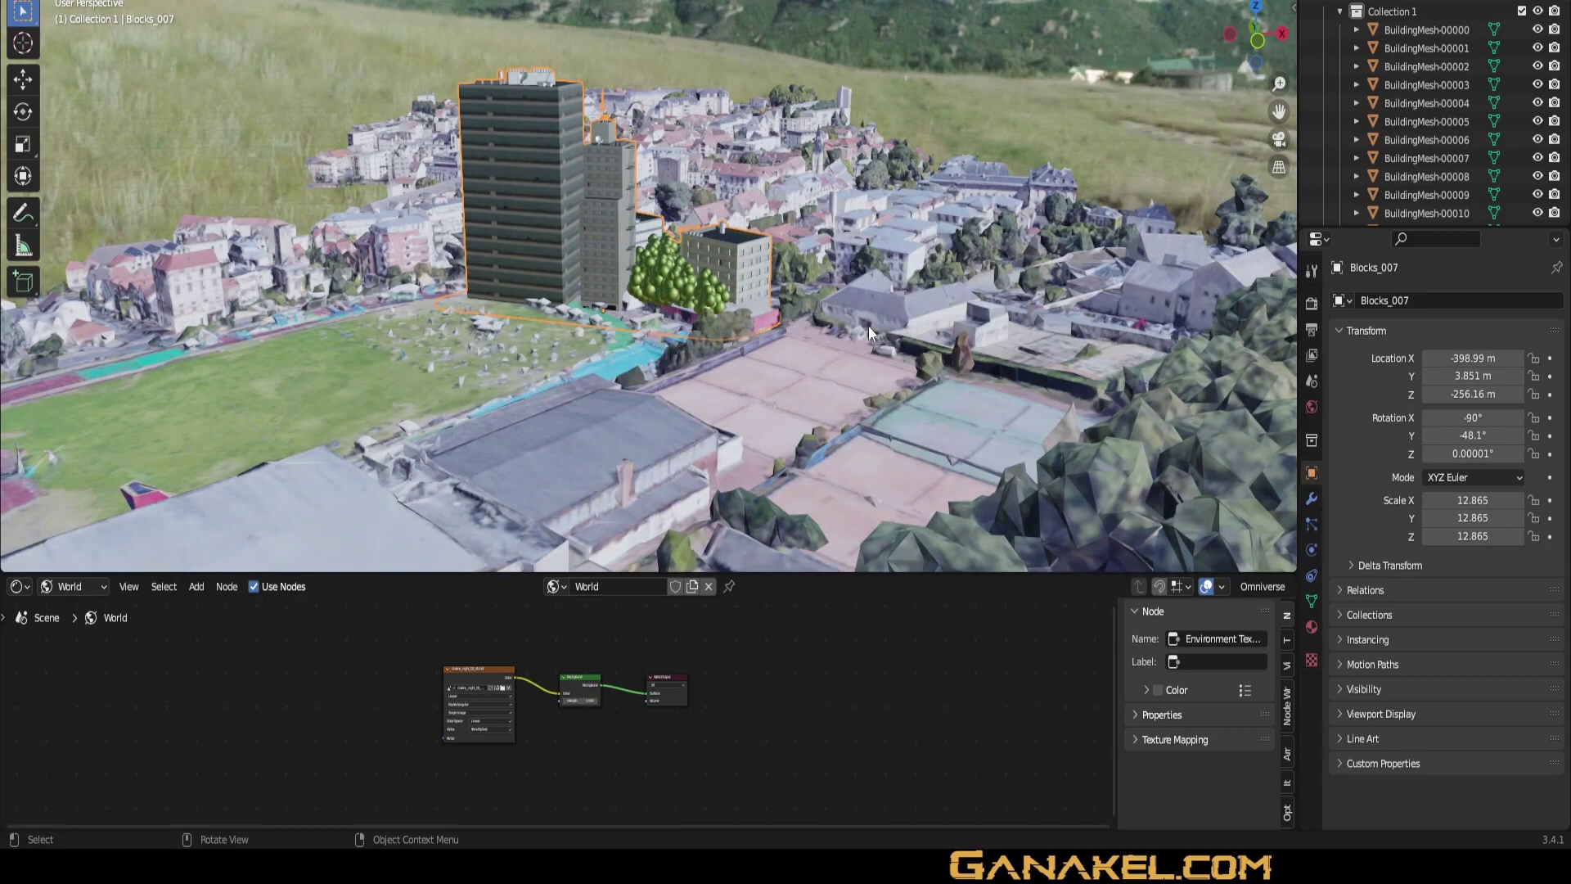
middle_drag(1288, 121, 845, 252)
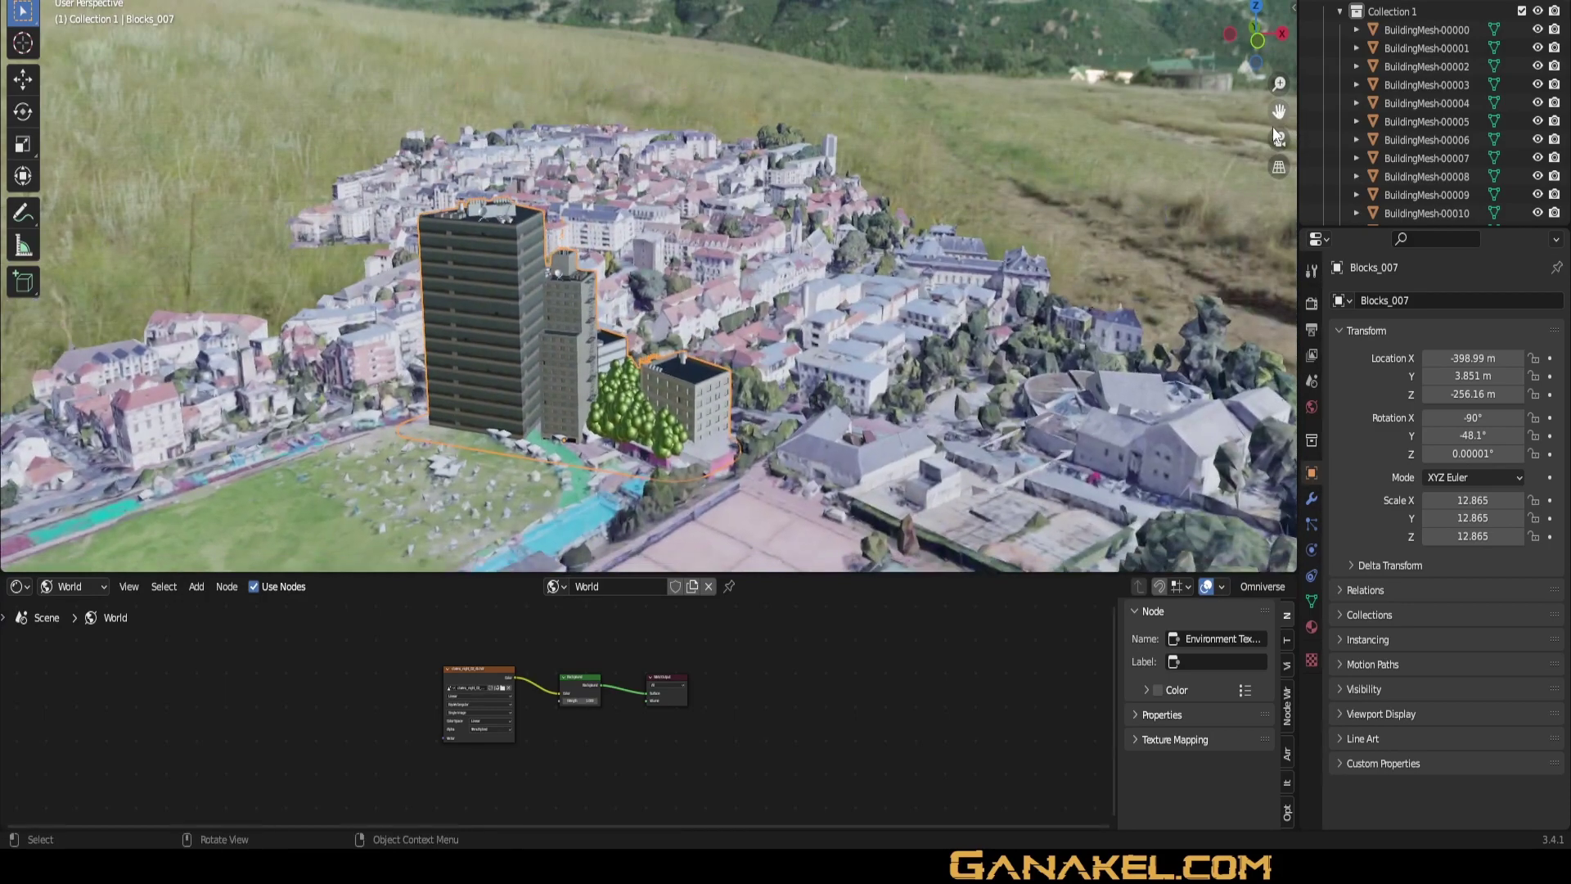